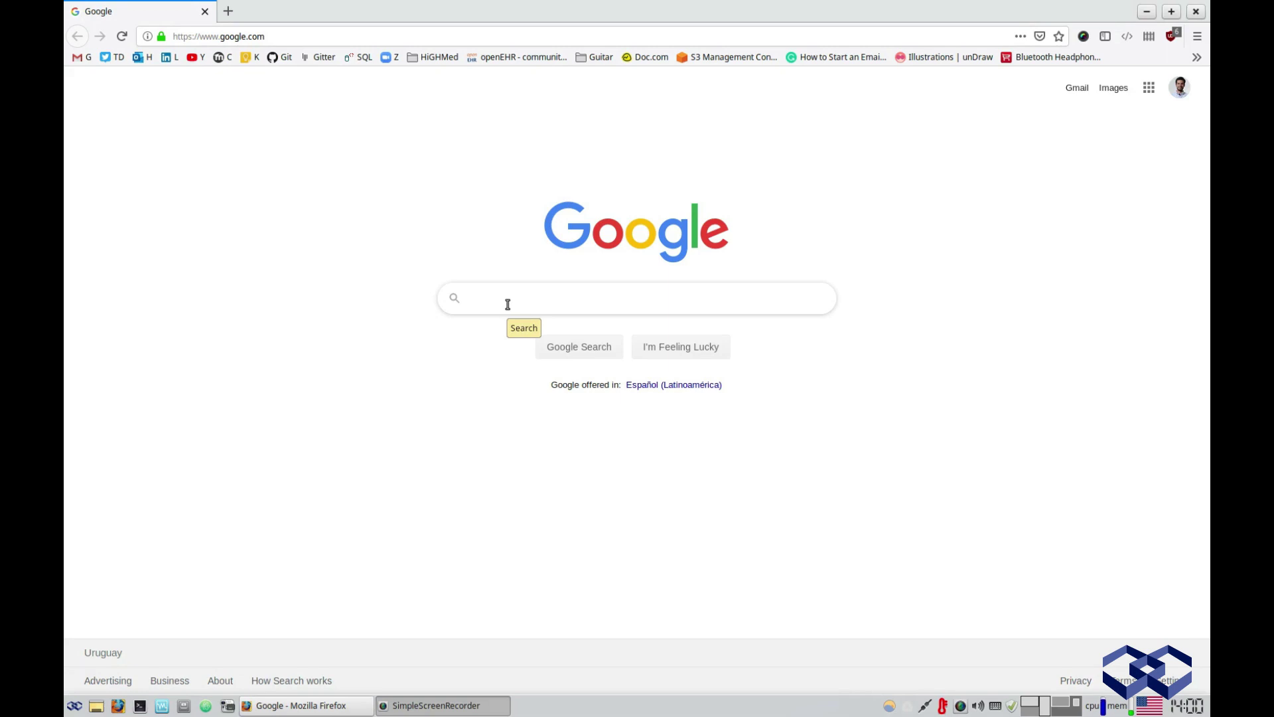
Search Google for 'mirth connect downloads' and open the NextGen downloads and Old Versions results as tabs.
{"action": "left_click", "coordinate": [508, 304]}
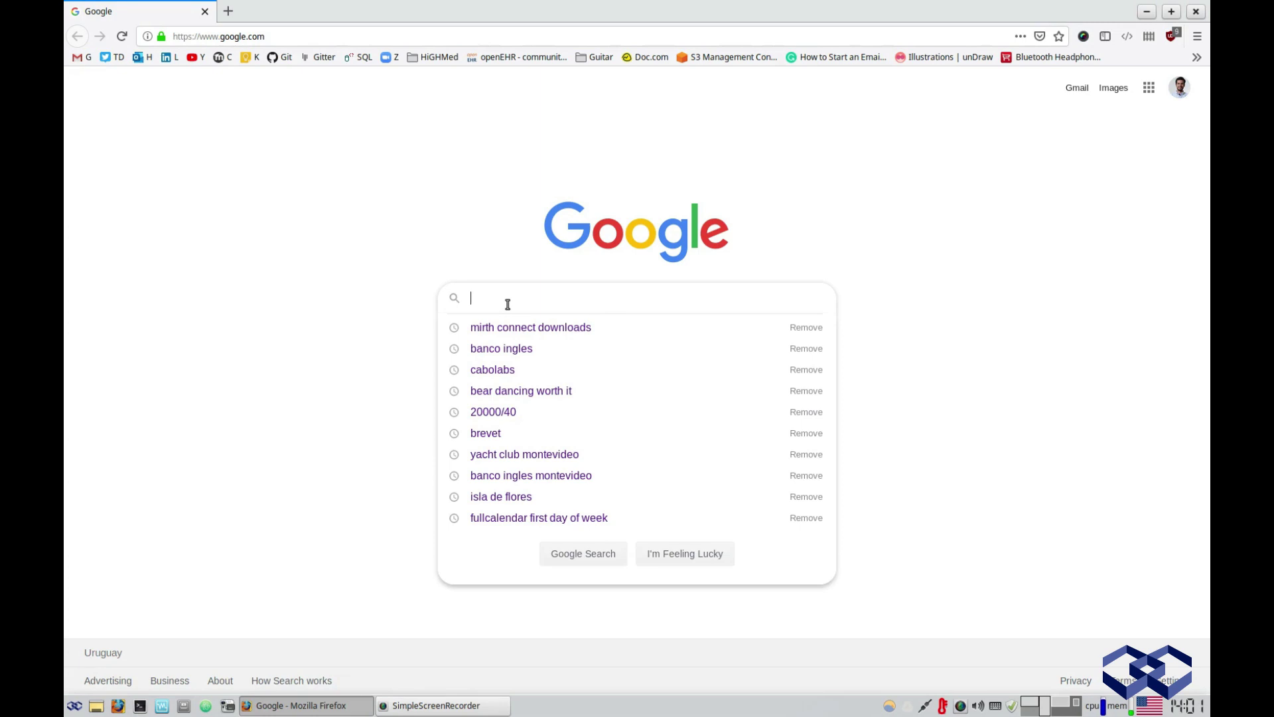
{"action": "type", "text": "mirth"}
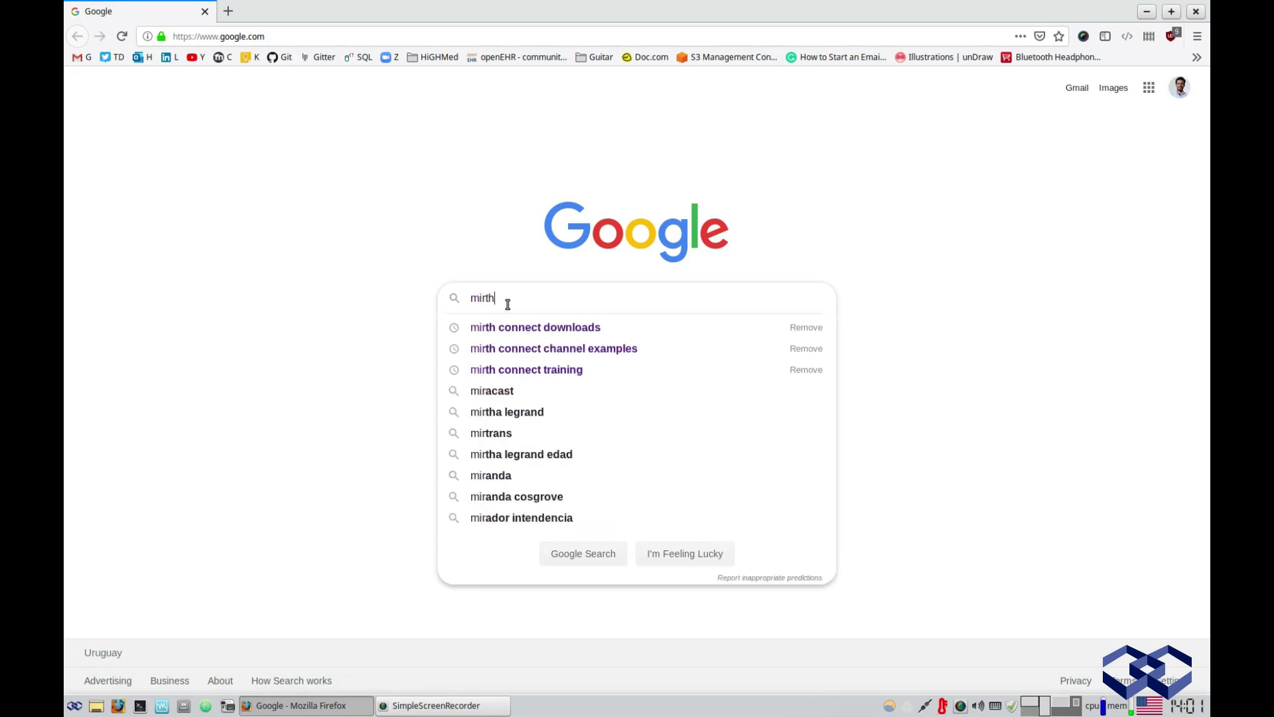
{"action": "type", "text": " connect do"}
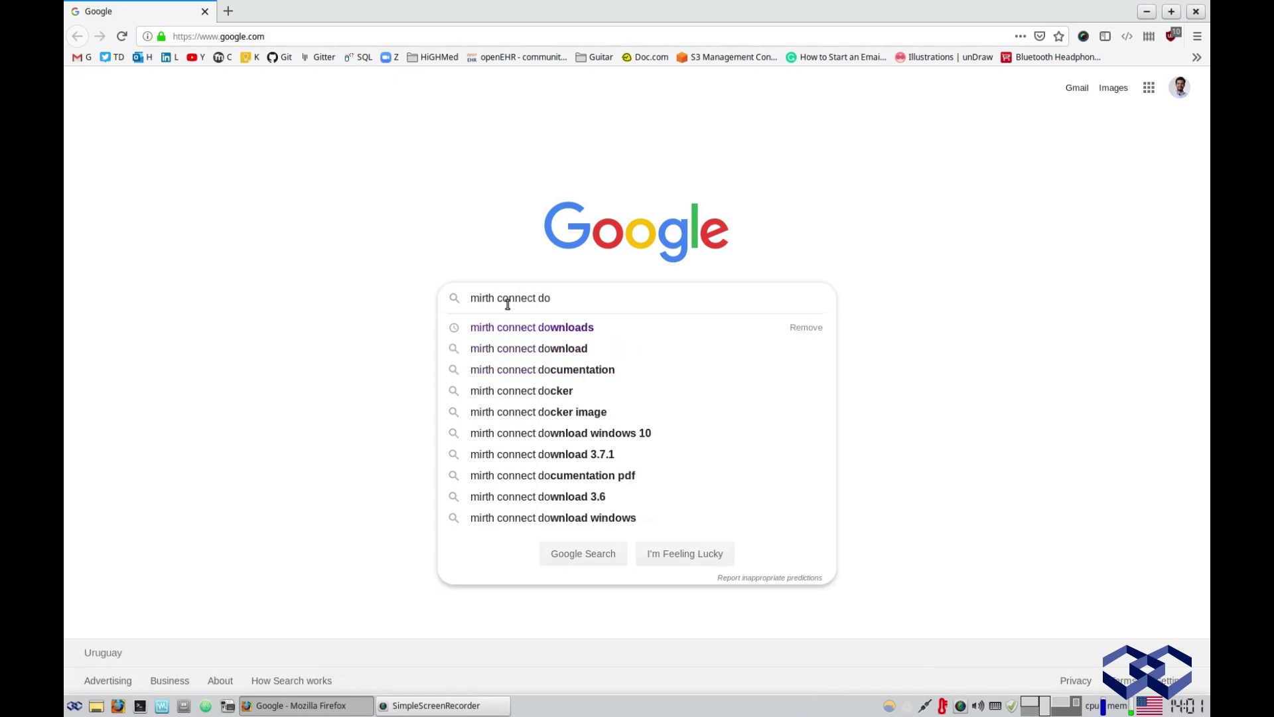
{"action": "key", "text": "Down"}
{"action": "key", "text": "Return"}
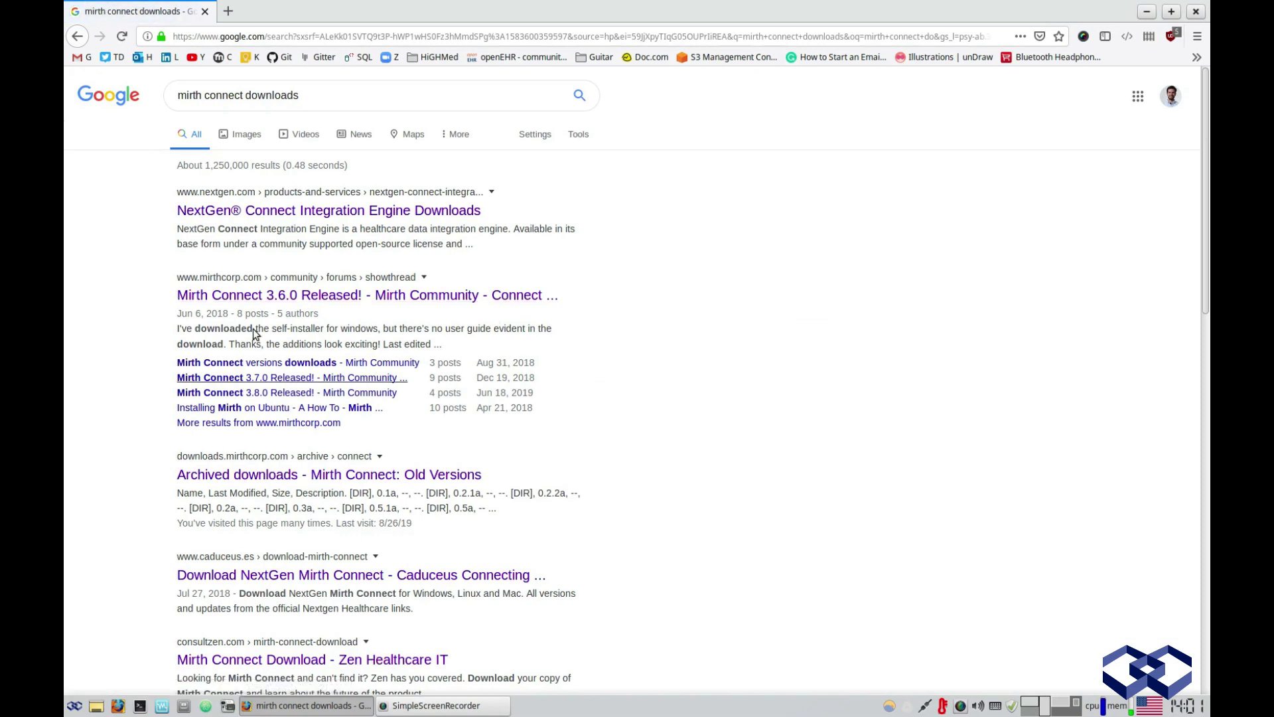
{"action": "left_click", "coordinate": [290, 210]}
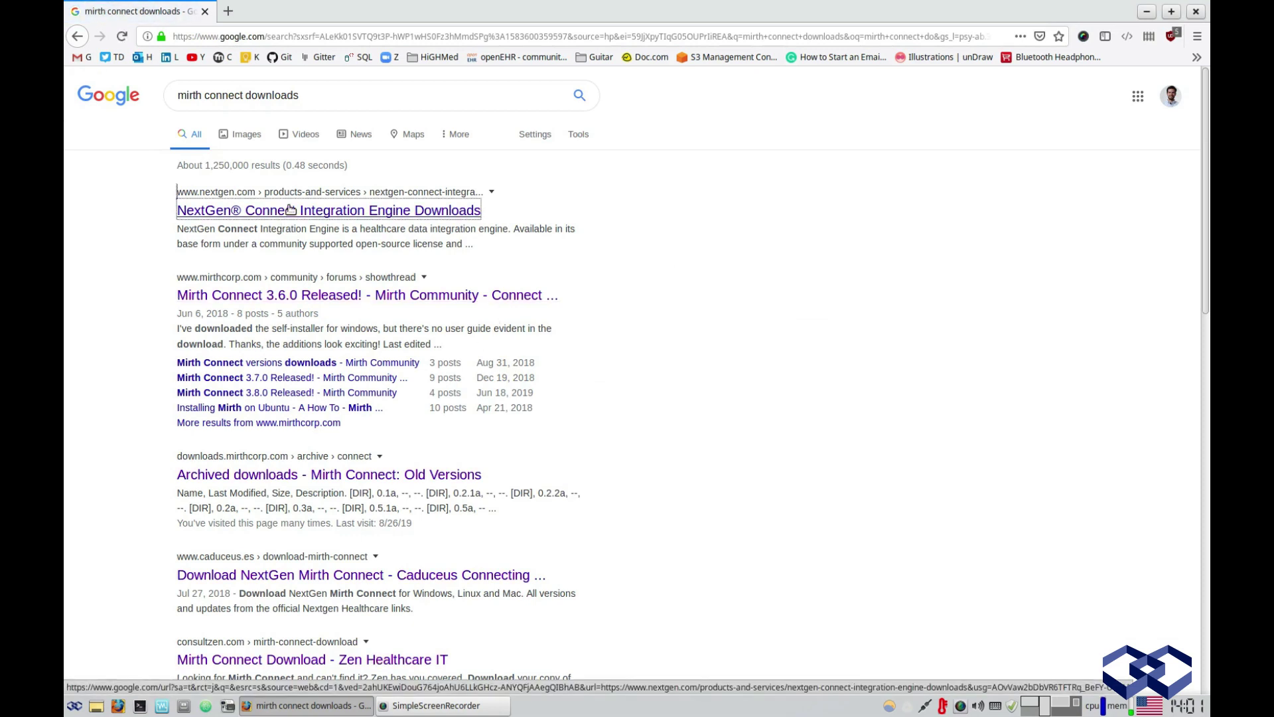
{"action": "middle_click", "coordinate": [264, 474]}
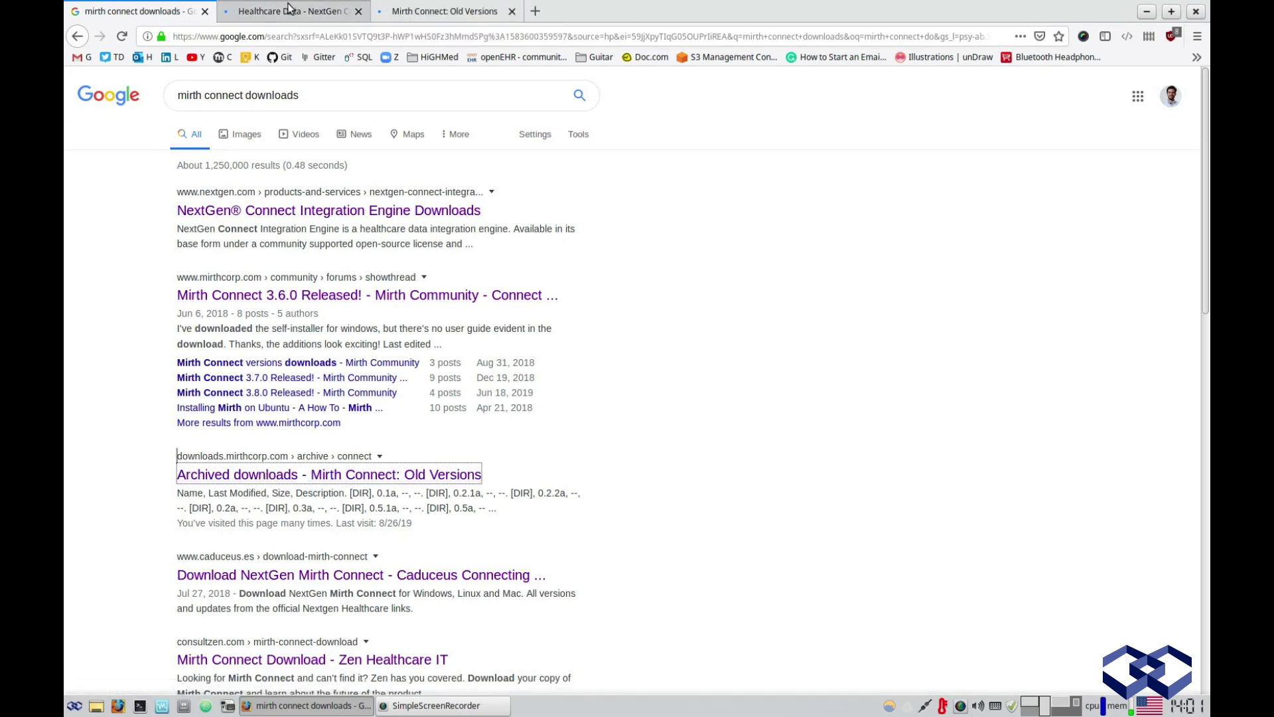
On the NextGen tab, scroll to the 3.8.1 download table for Windows, Linux and Mac OS X.
{"action": "key", "text": "ctrl+Tab"}
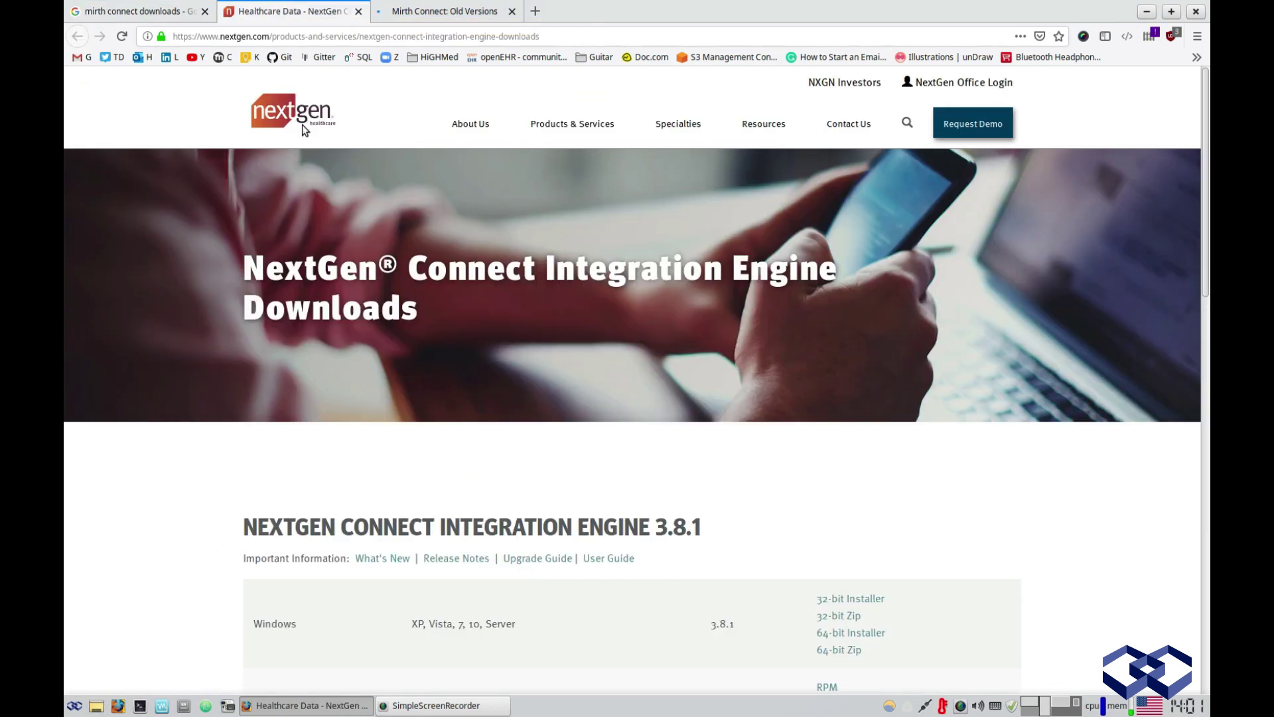
{"action": "scroll", "coordinate": [832, 405], "scroll_direction": "down", "scroll_amount": 3}
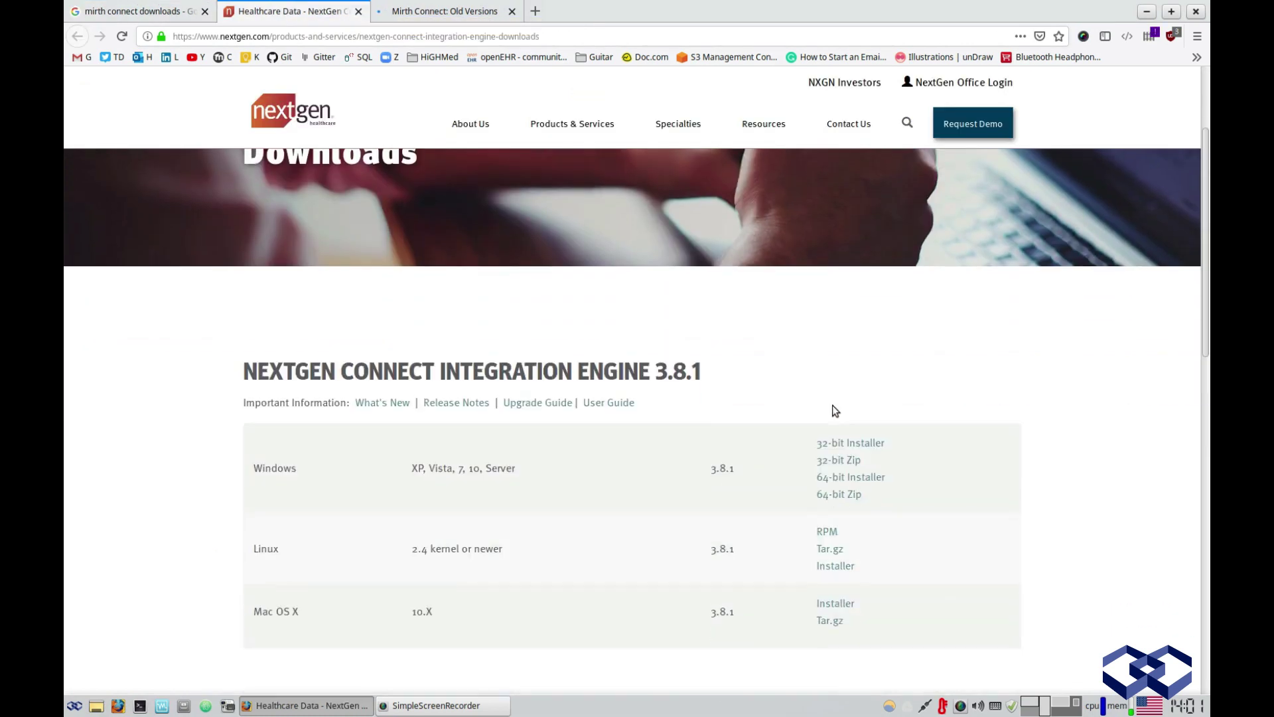
{"action": "scroll", "coordinate": [835, 410], "scroll_direction": "down", "scroll_amount": 2}
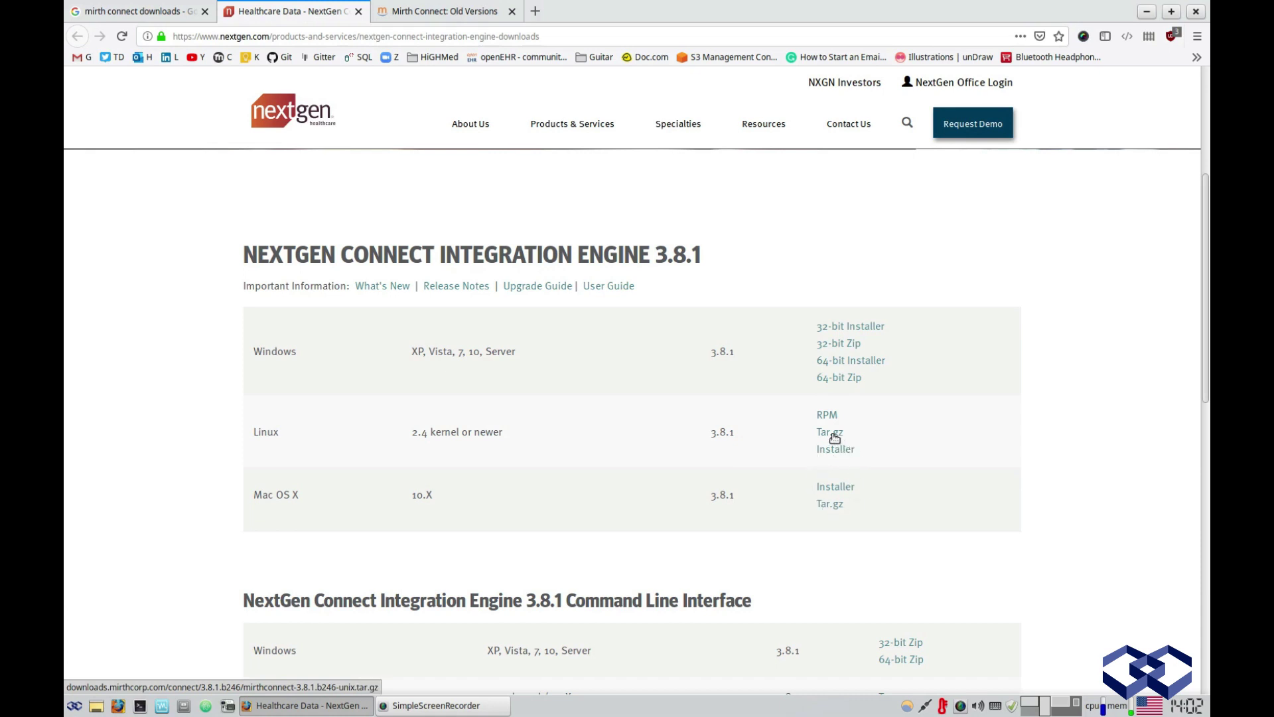
Save the NextGen Connect 3.8.1 Linux Tar.gz file to the Desktop folder.
{"action": "left_click", "coordinate": [835, 438]}
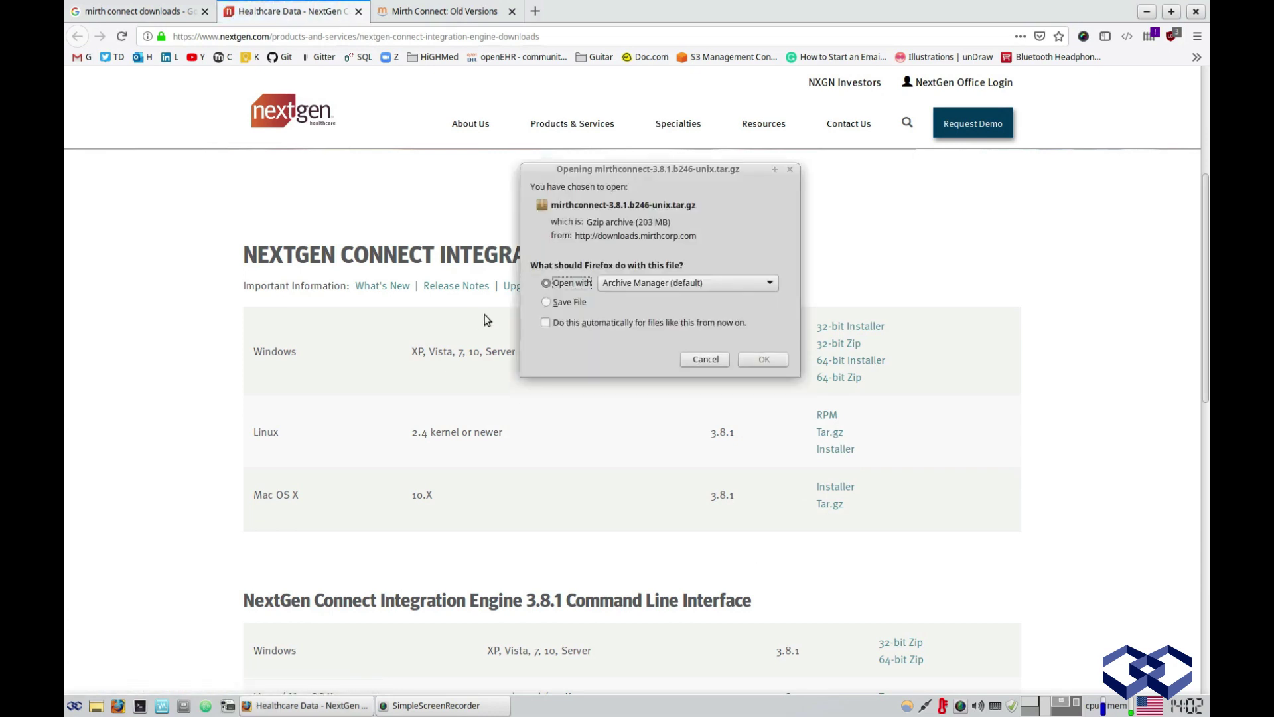
{"action": "left_click", "coordinate": [562, 304]}
{"action": "left_click", "coordinate": [778, 359]}
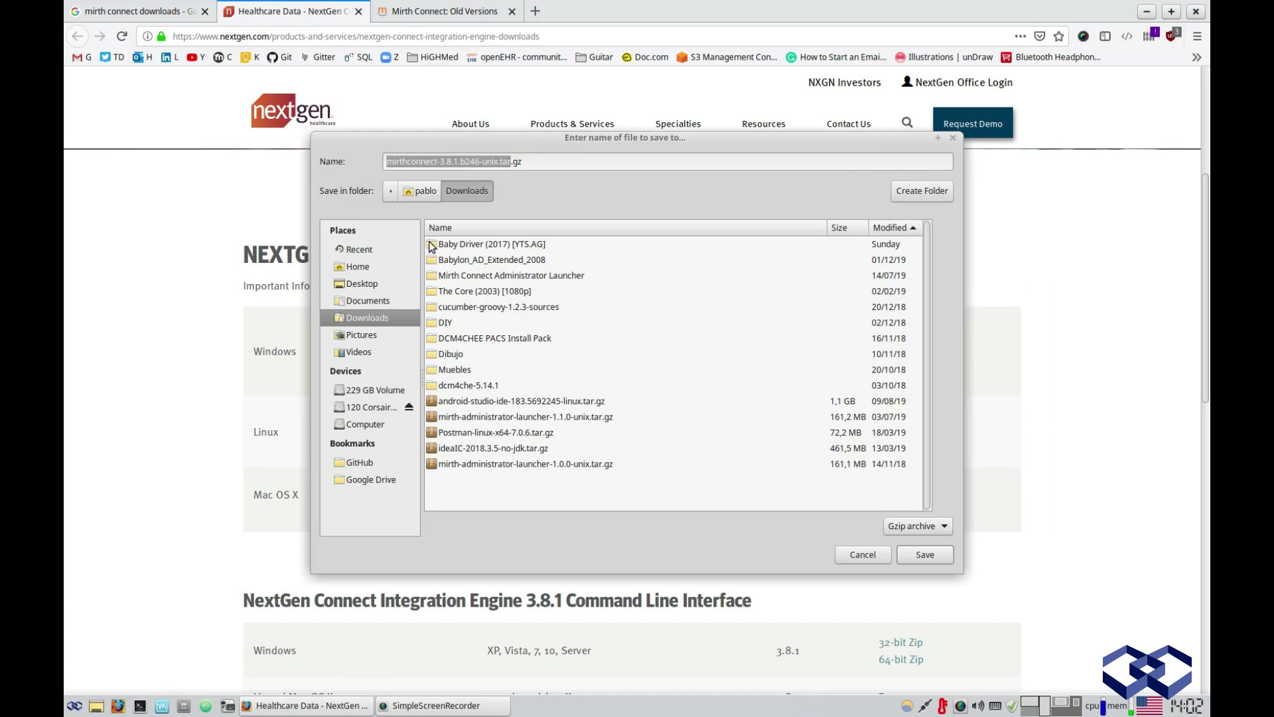
{"action": "left_click", "coordinate": [362, 284]}
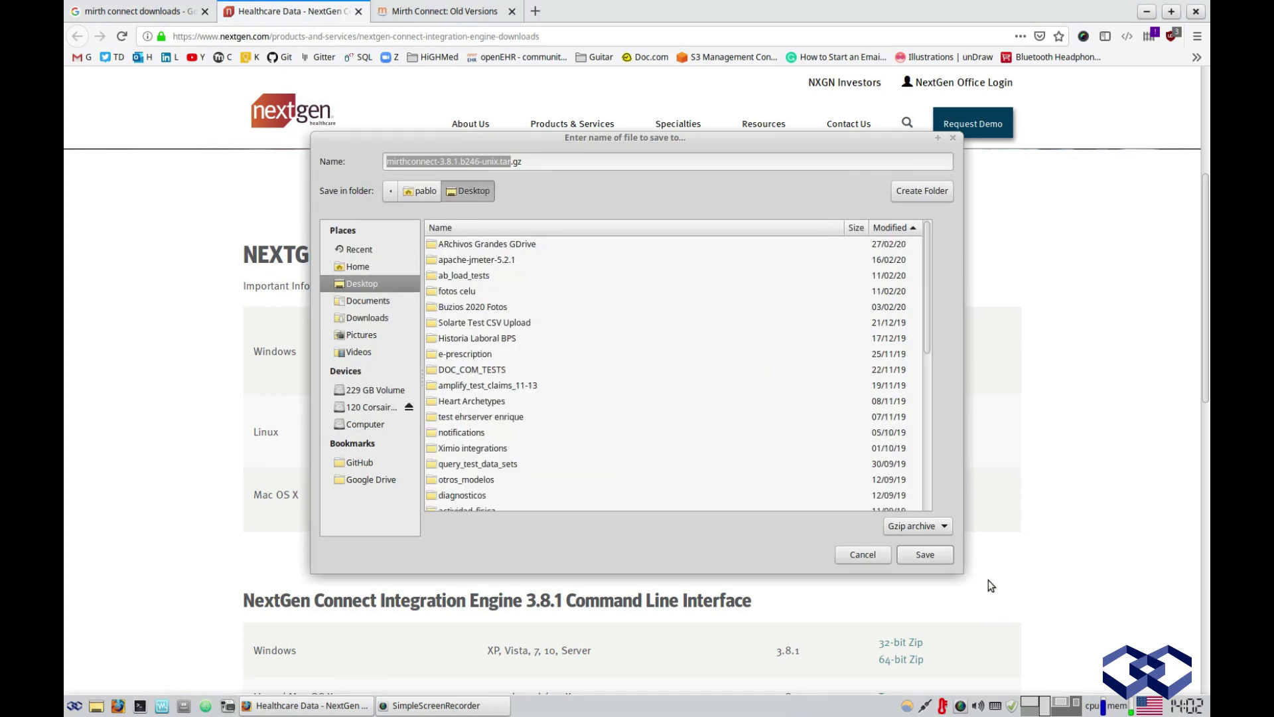
{"action": "left_click", "coordinate": [924, 555]}
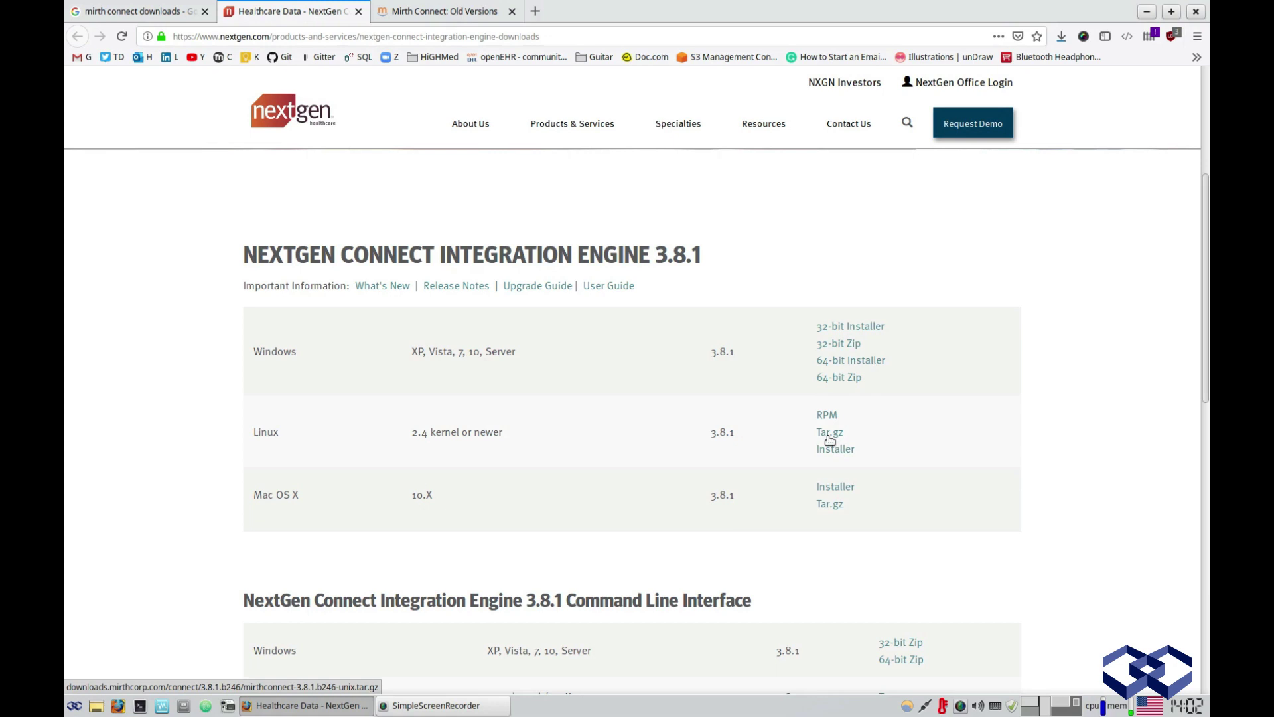
Confirm mirthconnect-3.8.1.b246-unix.tar.gz finished downloading and open it from the Downloads panel.
{"action": "left_click", "coordinate": [829, 433]}
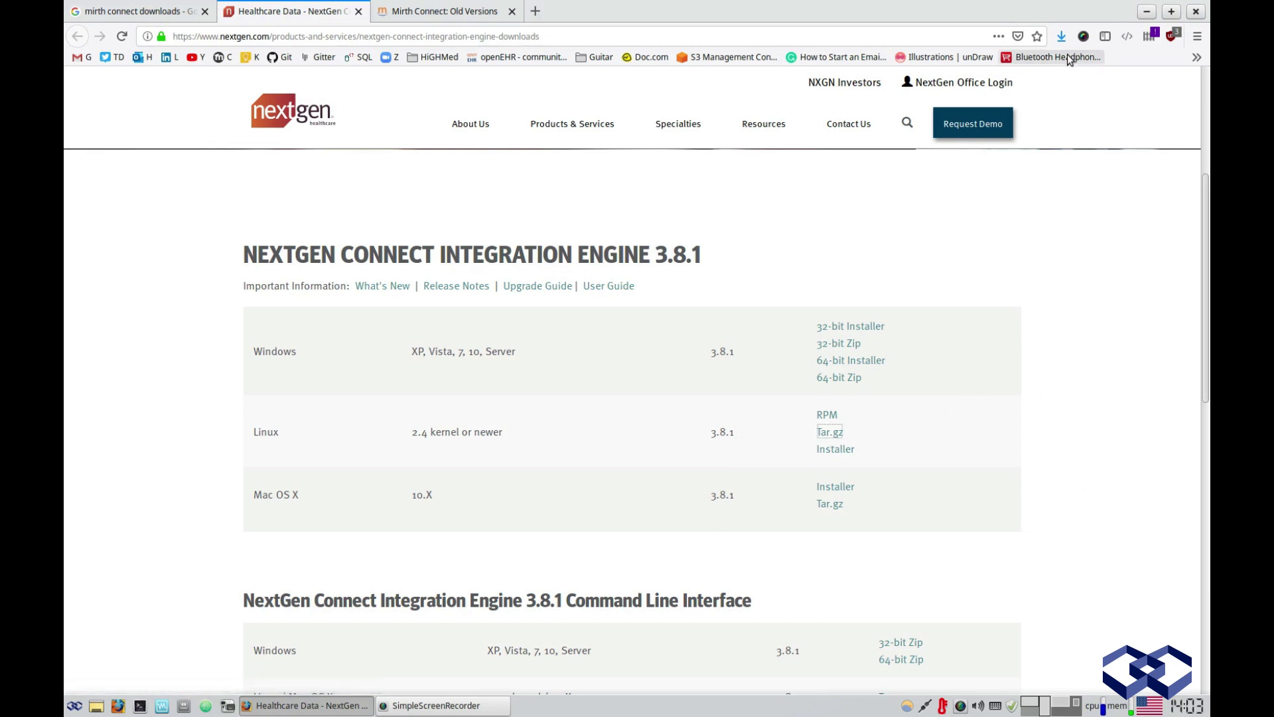
{"action": "left_click", "coordinate": [1062, 37]}
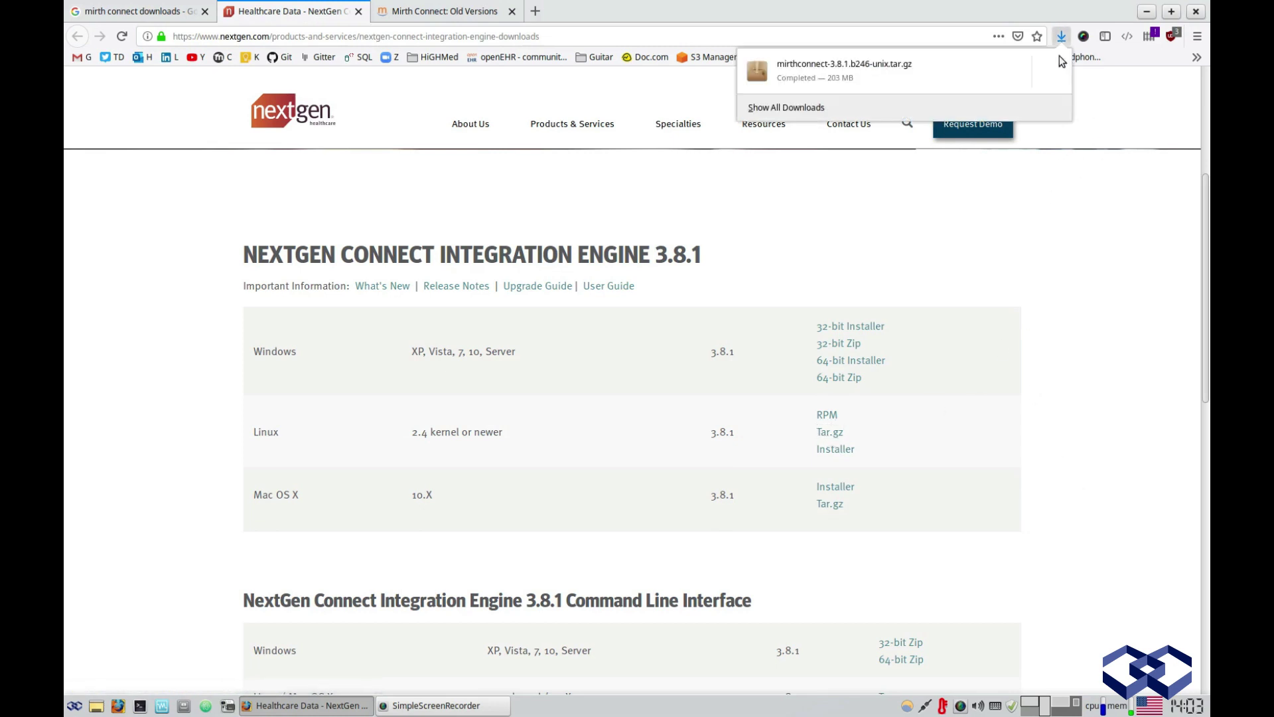
{"action": "left_click", "coordinate": [850, 70]}
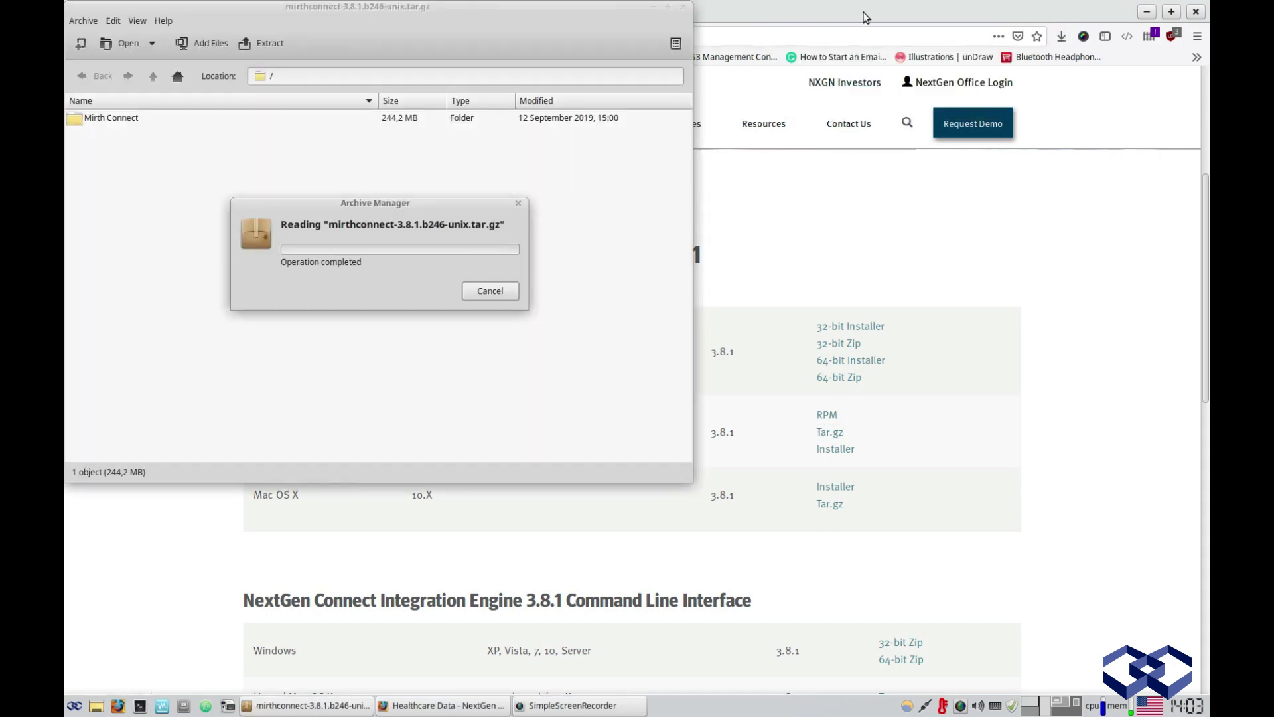
Drag the Mirth Connect folder from the archive onto the desktop, then close Archive Manager.
{"action": "left_click", "coordinate": [1148, 12]}
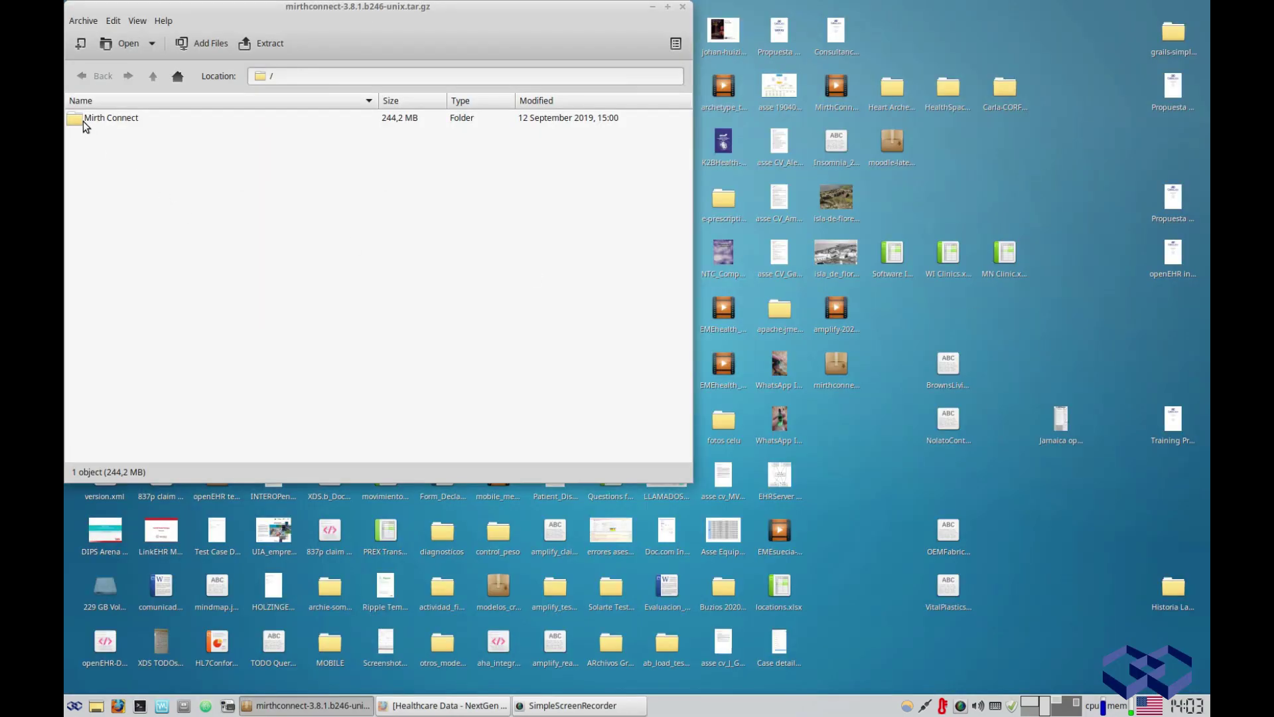
{"action": "left_click_drag", "start_coordinate": [82, 117], "coordinate": [840, 421]}
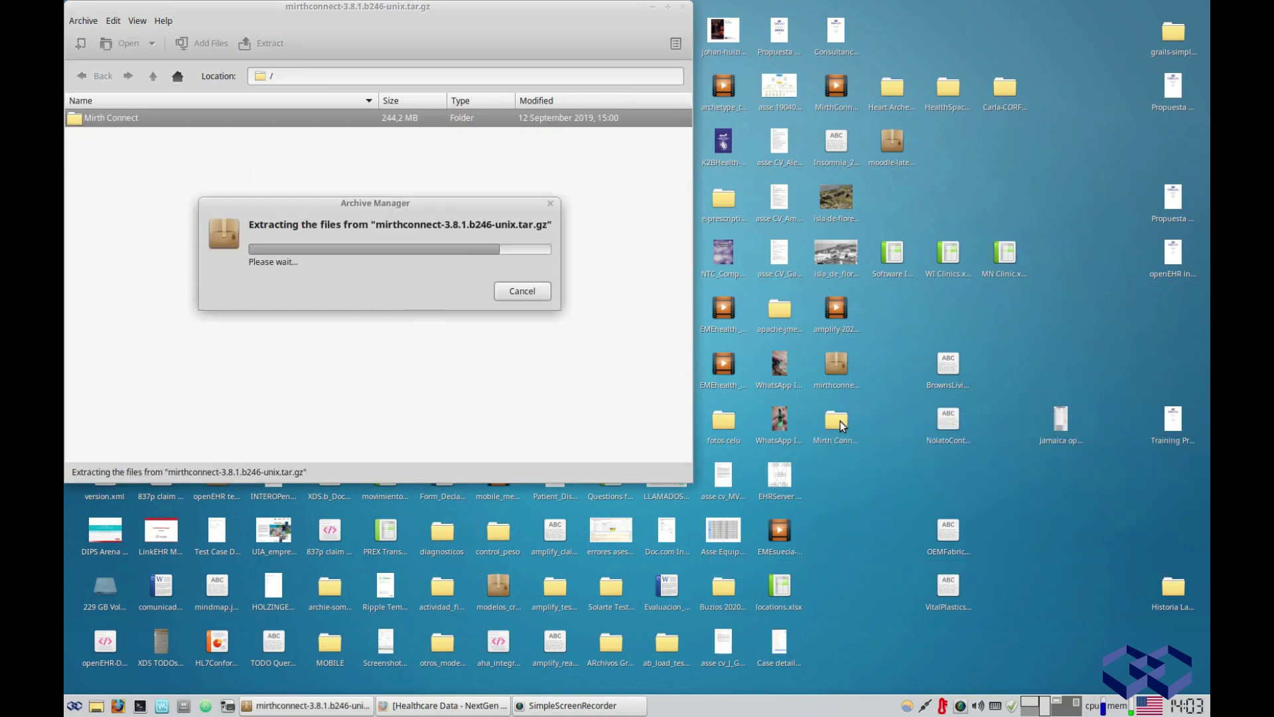
{"action": "left_click", "coordinate": [682, 7]}
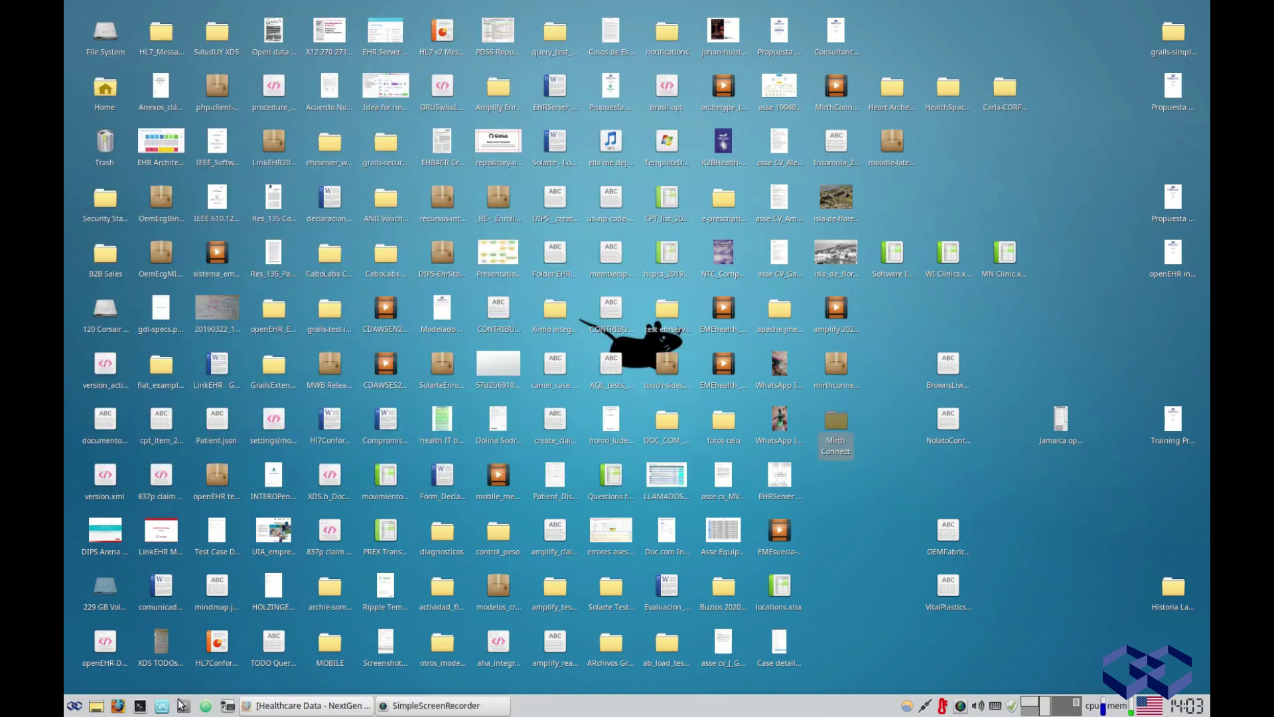
In a new terminal, list /opt and highlight the existing mirth-3.6.1 entry, then return to Firefox.
{"action": "left_click", "coordinate": [138, 706]}
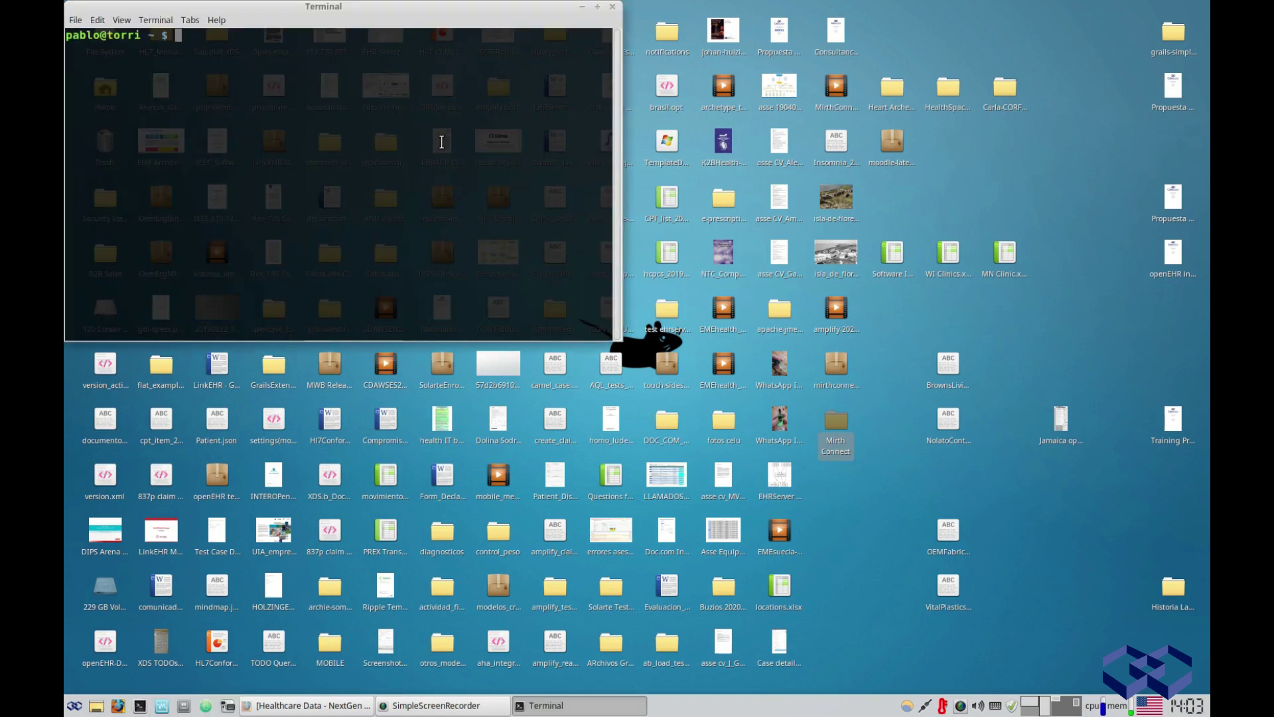
{"action": "type", "text": "cd /opt/"}
{"action": "key", "text": "Return"}
{"action": "type", "text": "ll"}
{"action": "key", "text": "Return"}
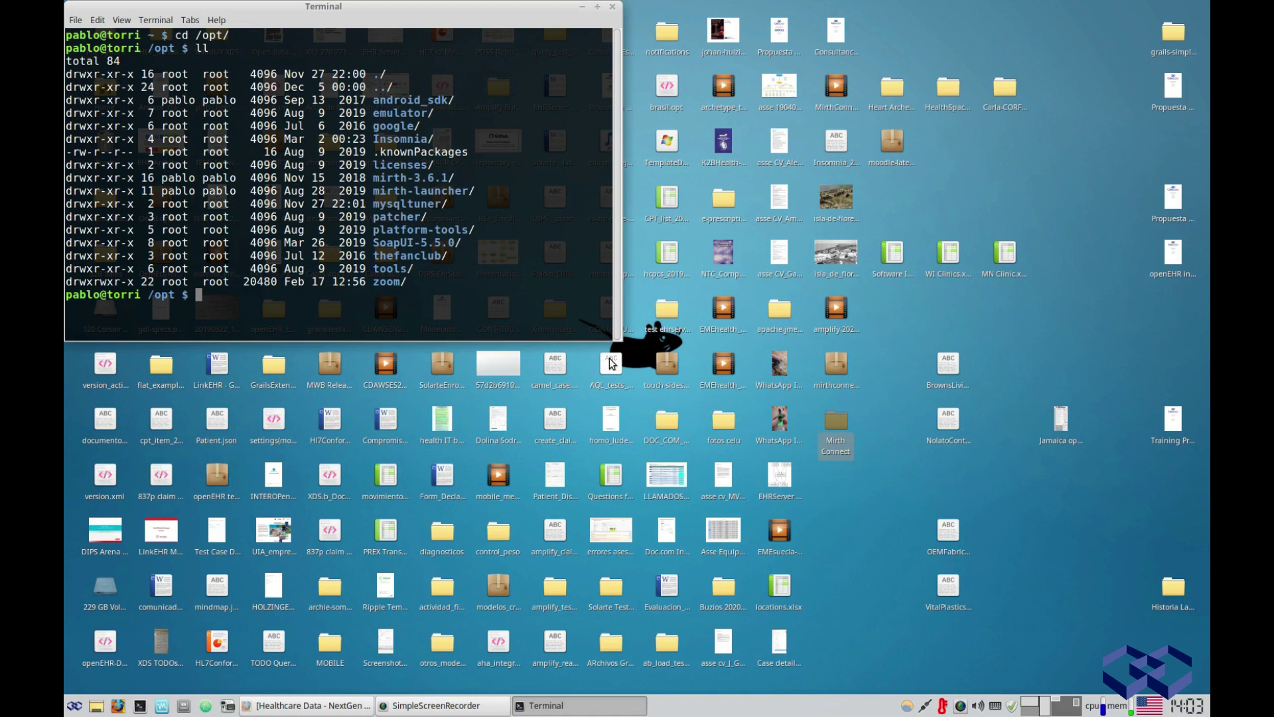
{"action": "left_click_drag", "start_coordinate": [621, 336], "coordinate": [621, 550]}
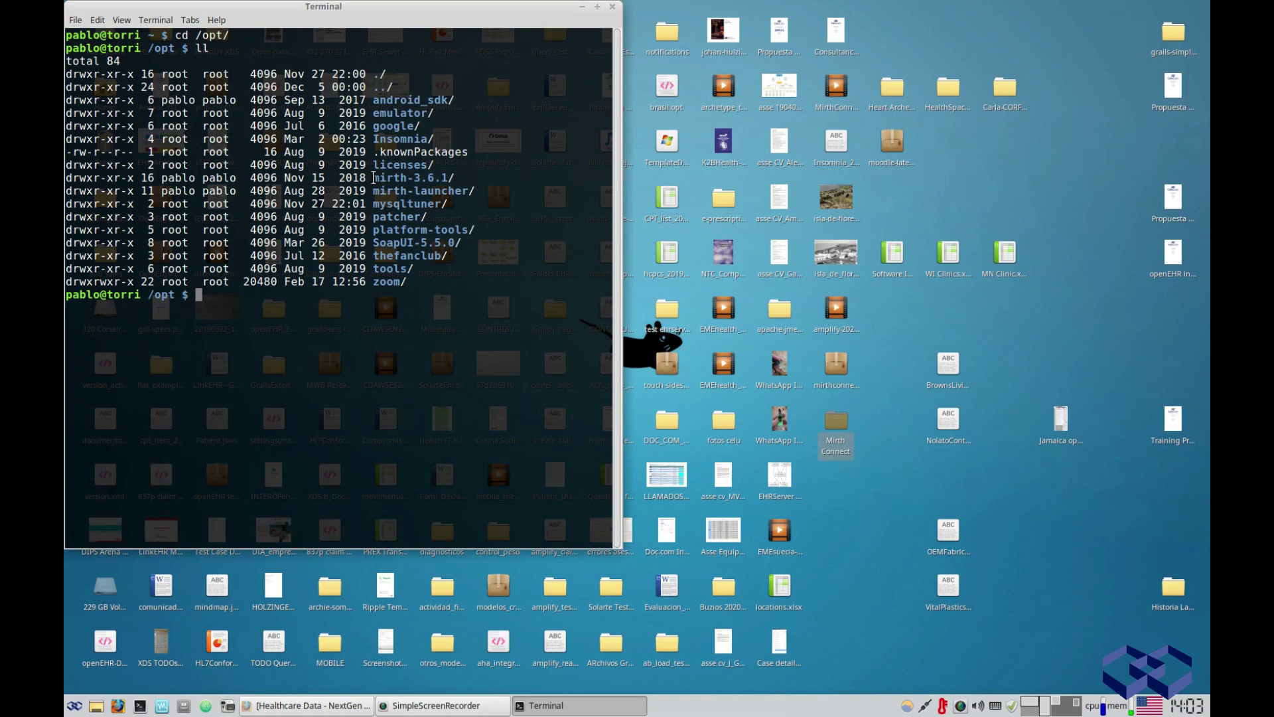
{"action": "left_click_drag", "start_coordinate": [374, 177], "coordinate": [480, 178]}
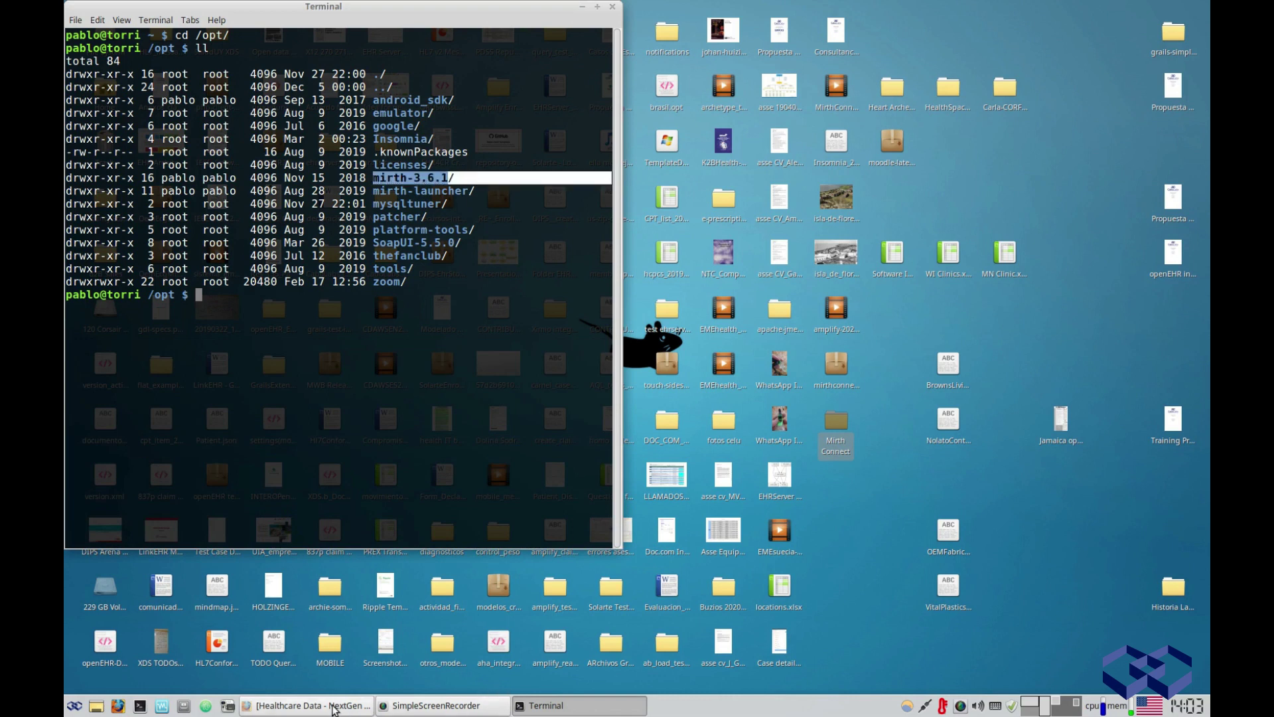
{"action": "left_click", "coordinate": [333, 707]}
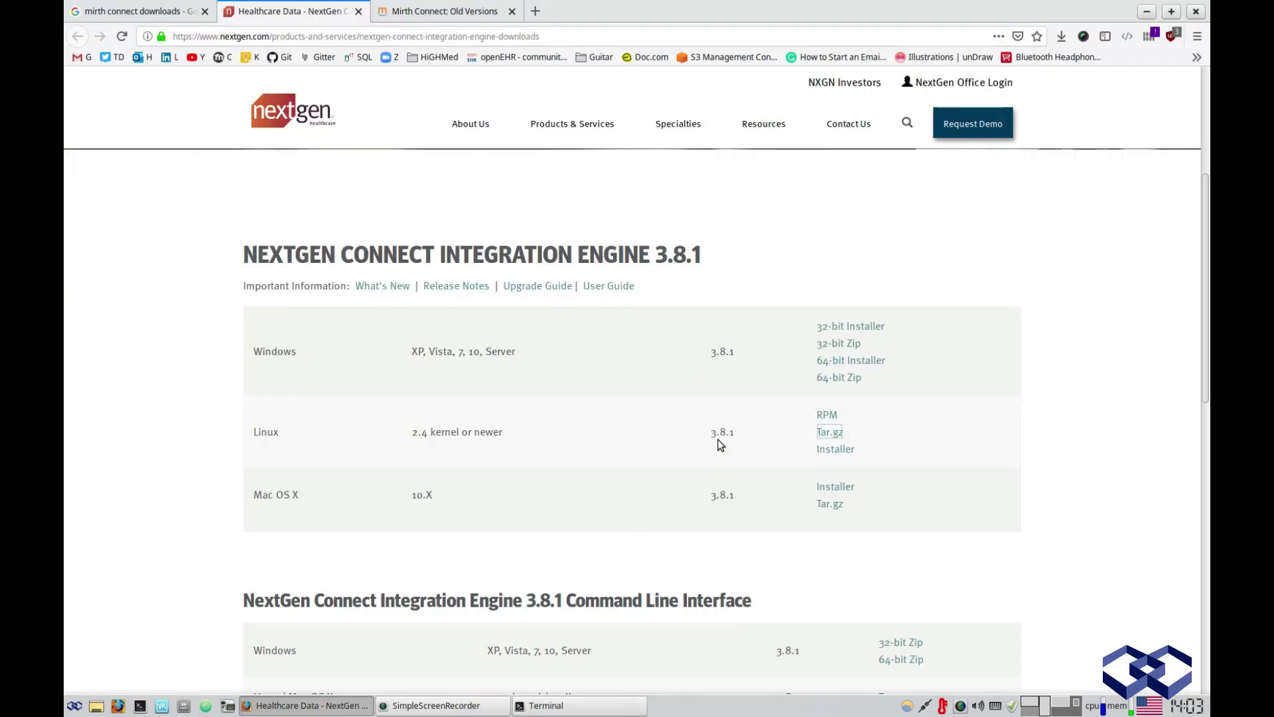
Rename the extracted Mirth Connect folder on the desktop to mirth-3.8.1.
{"action": "left_click", "coordinate": [1147, 11]}
{"action": "left_click", "coordinate": [846, 443]}
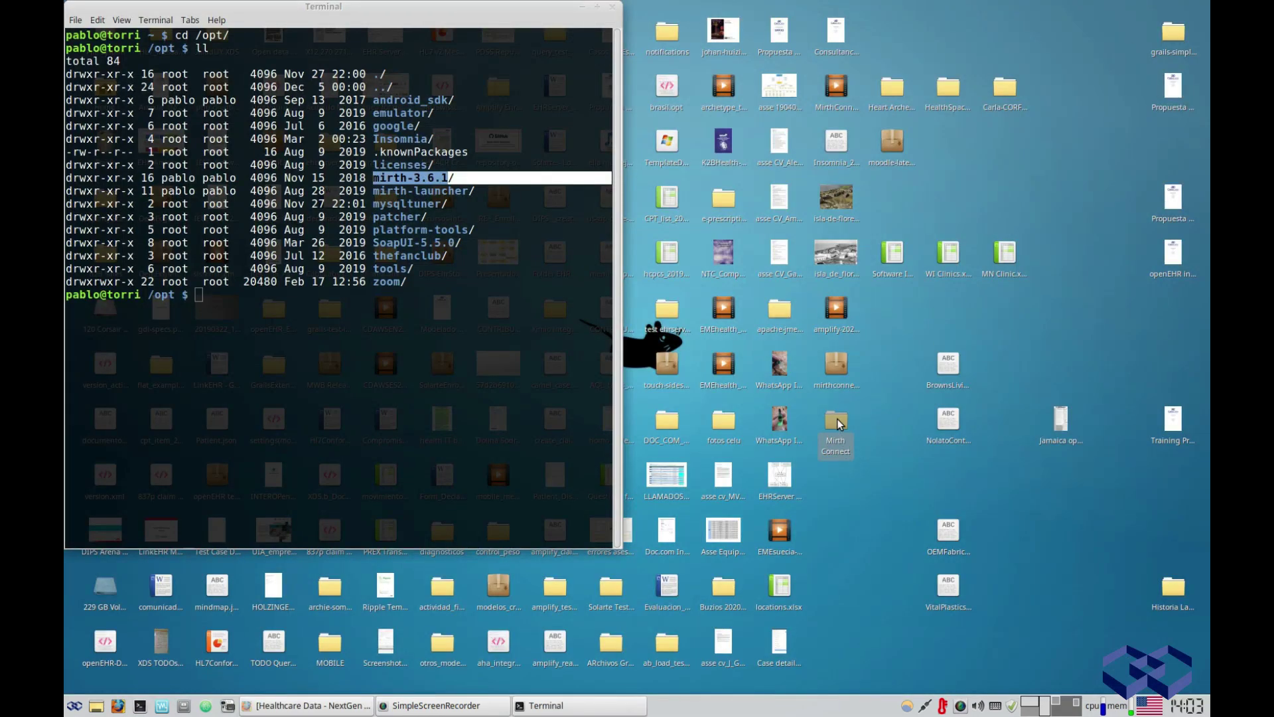
{"action": "key", "text": "F2"}
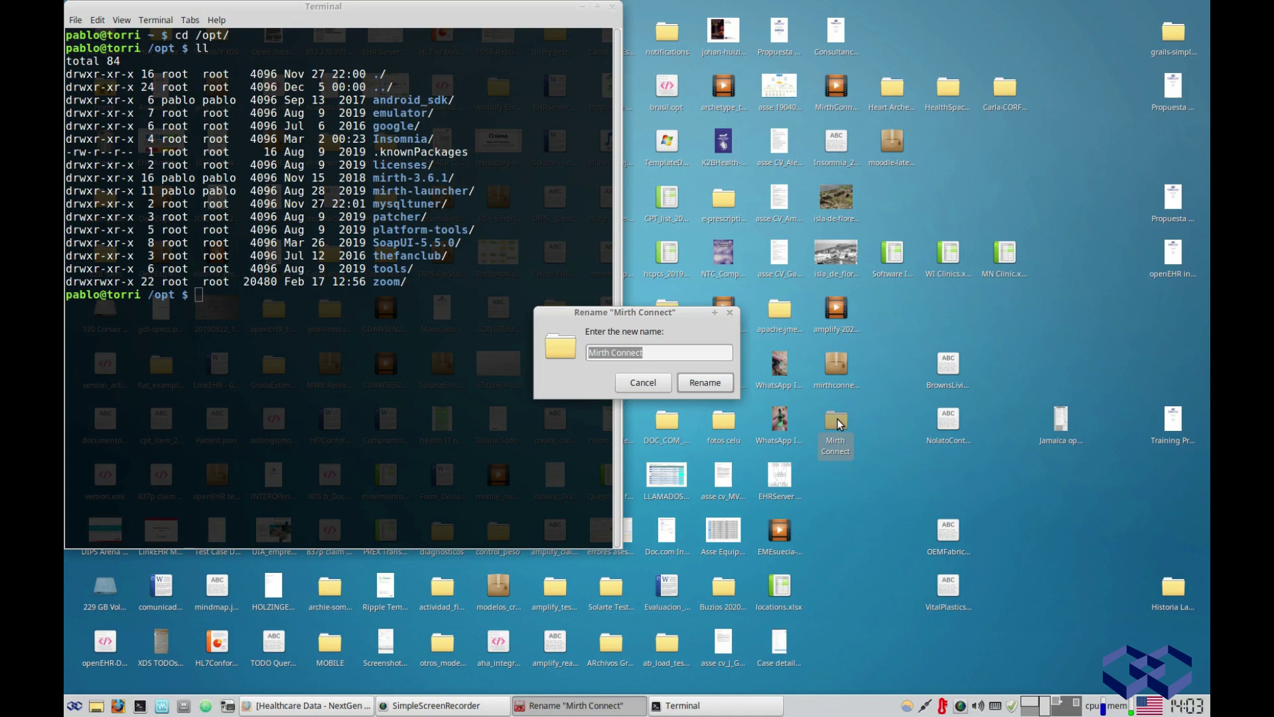
{"action": "type", "text": "mirth-3.8.1"}
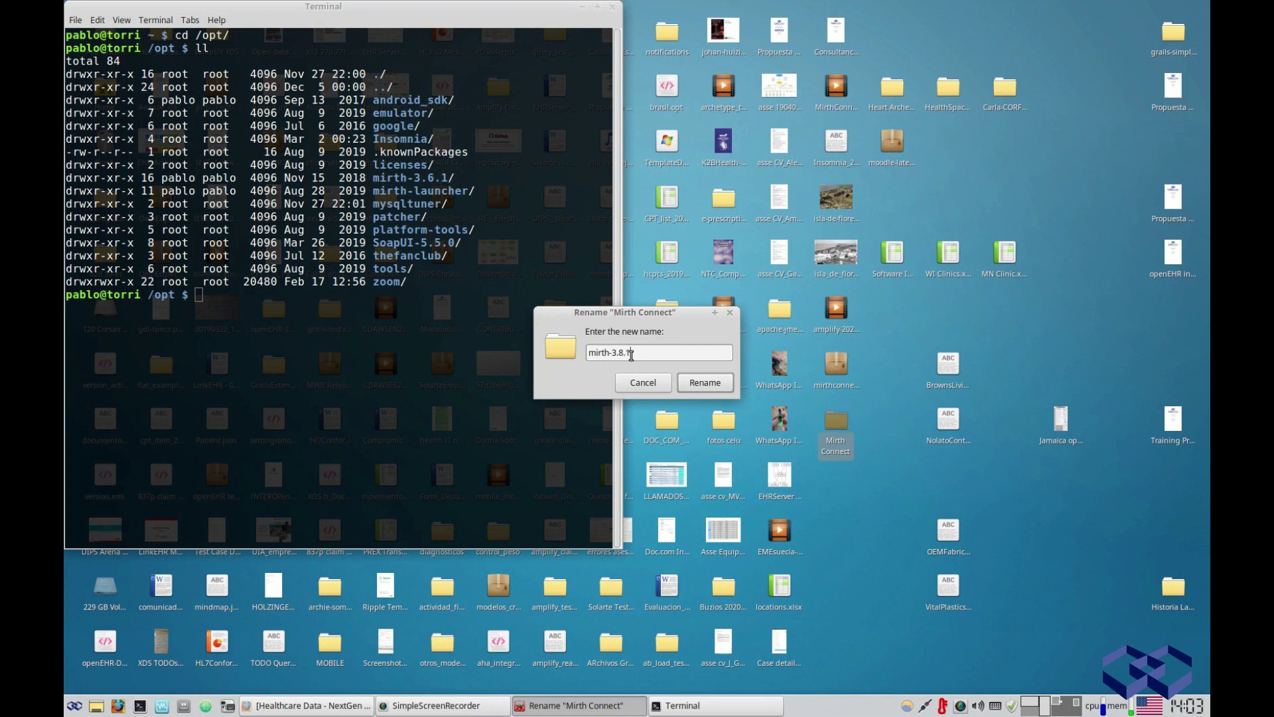
{"action": "left_click", "coordinate": [709, 382]}
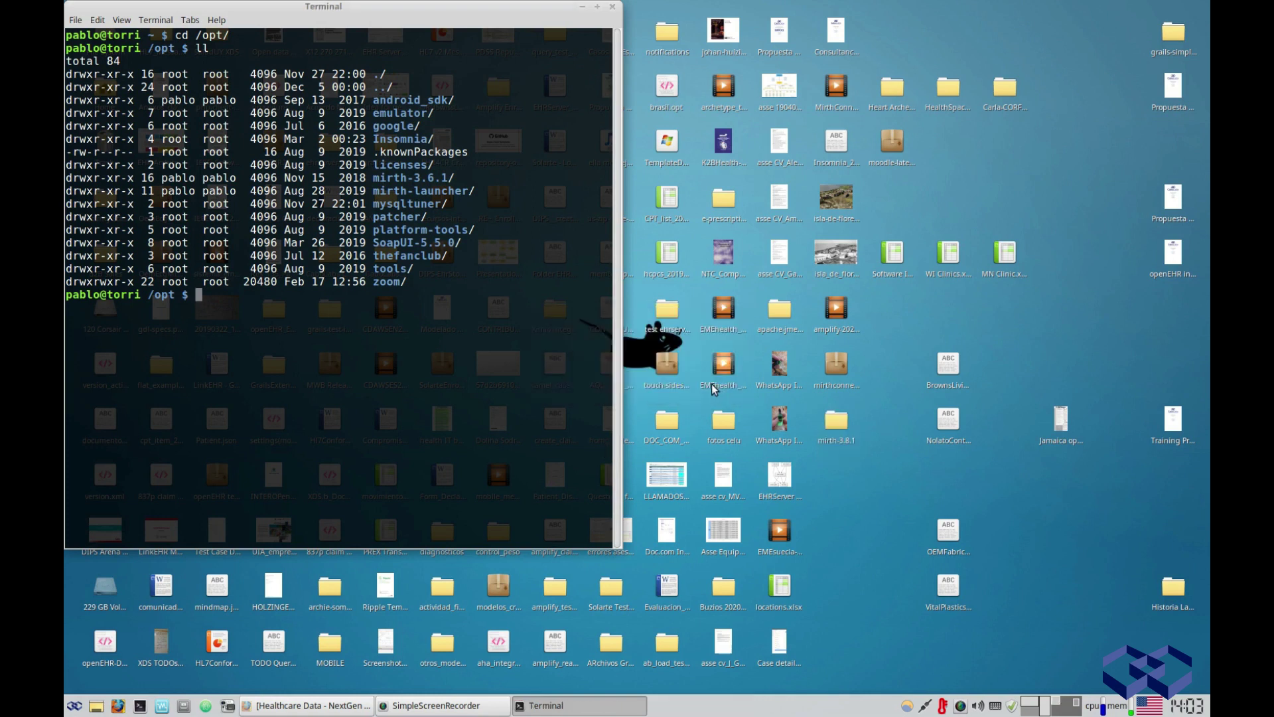
Go to the home Desktop folder in the terminal and list its contents.
{"action": "type", "text": "cd"}
{"action": "key", "text": "Return"}
{"action": "type", "text": "cd Desktop/"}
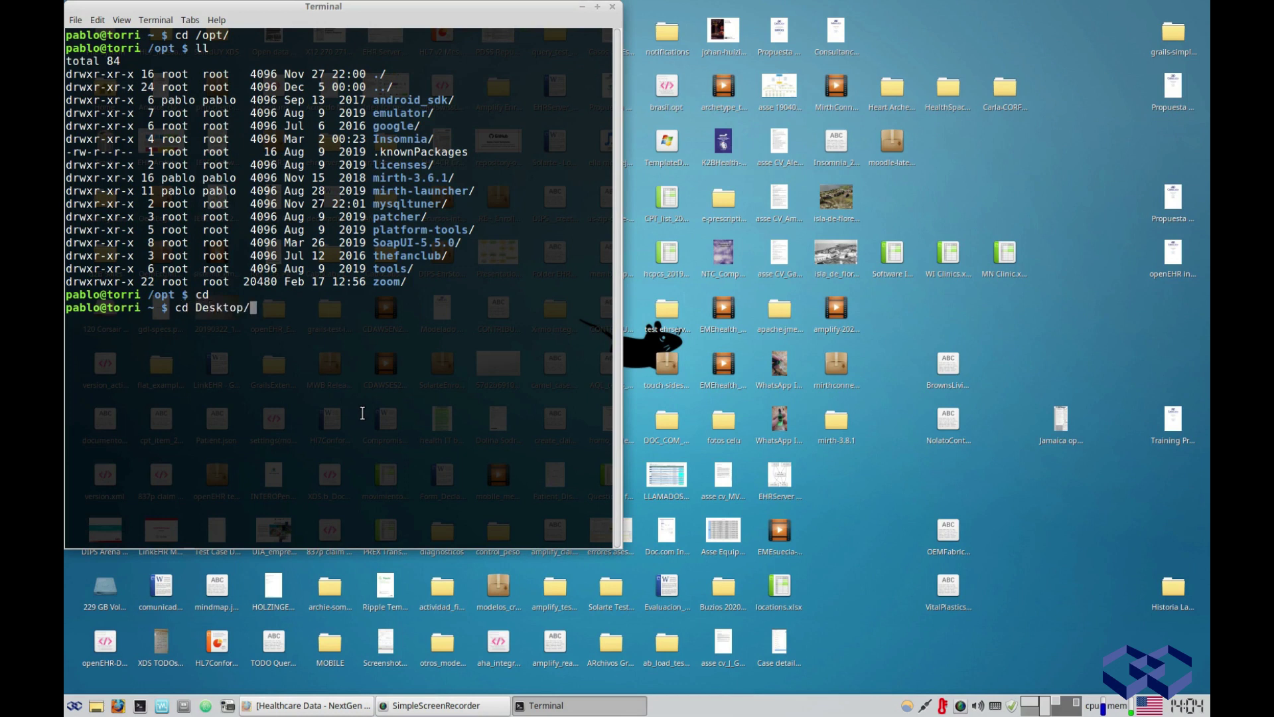
{"action": "key", "text": "Return"}
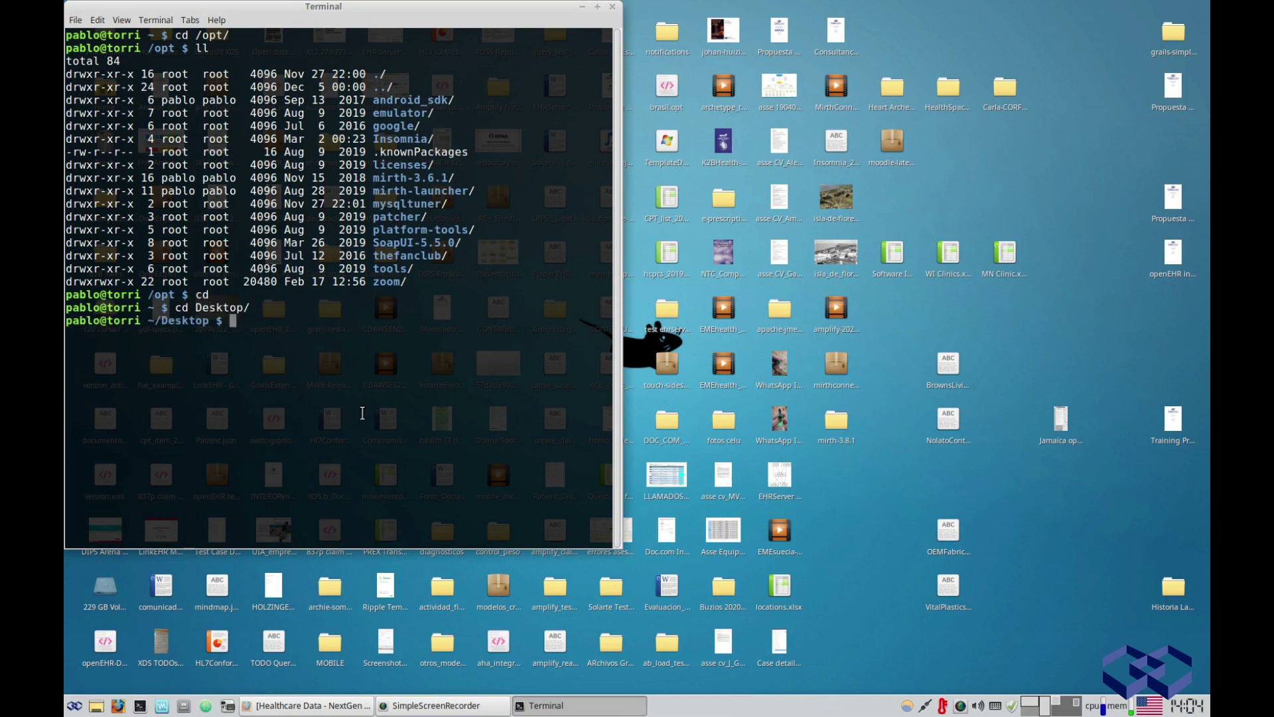
{"action": "type", "text": "ll"}
{"action": "key", "text": "Return"}
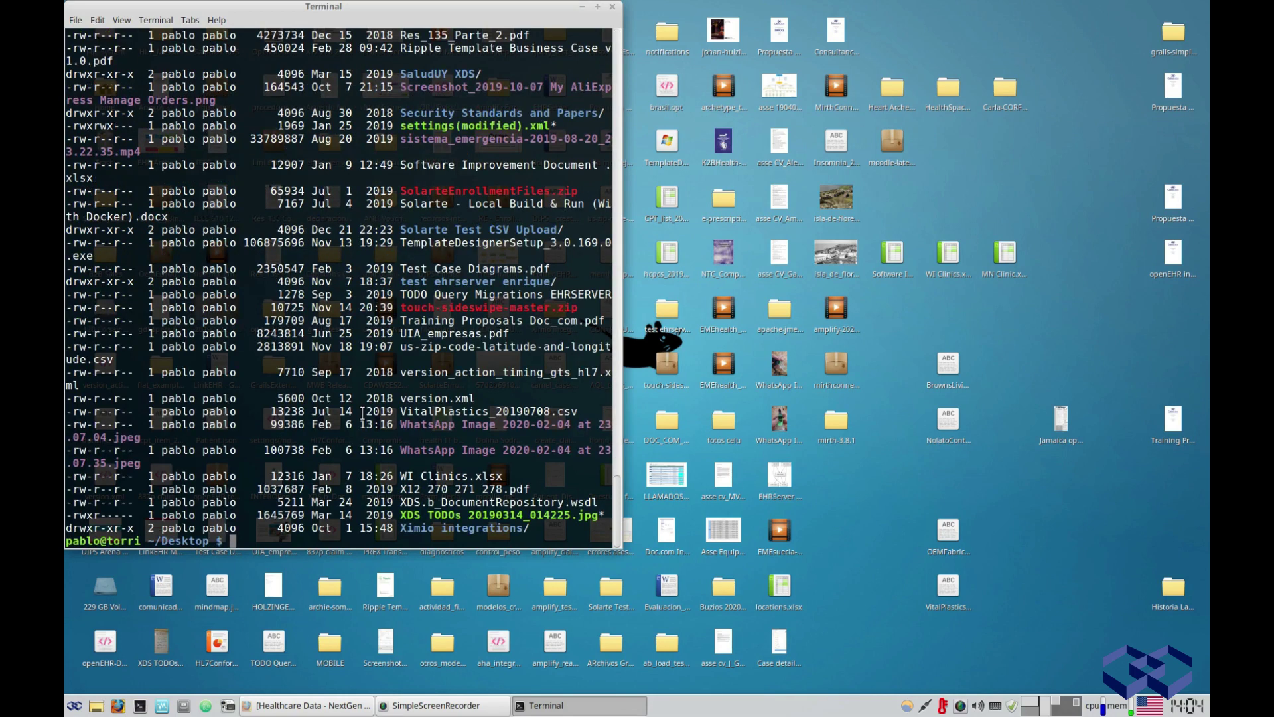
{"action": "scroll", "coordinate": [396, 410], "scroll_direction": "up", "scroll_amount": 15}
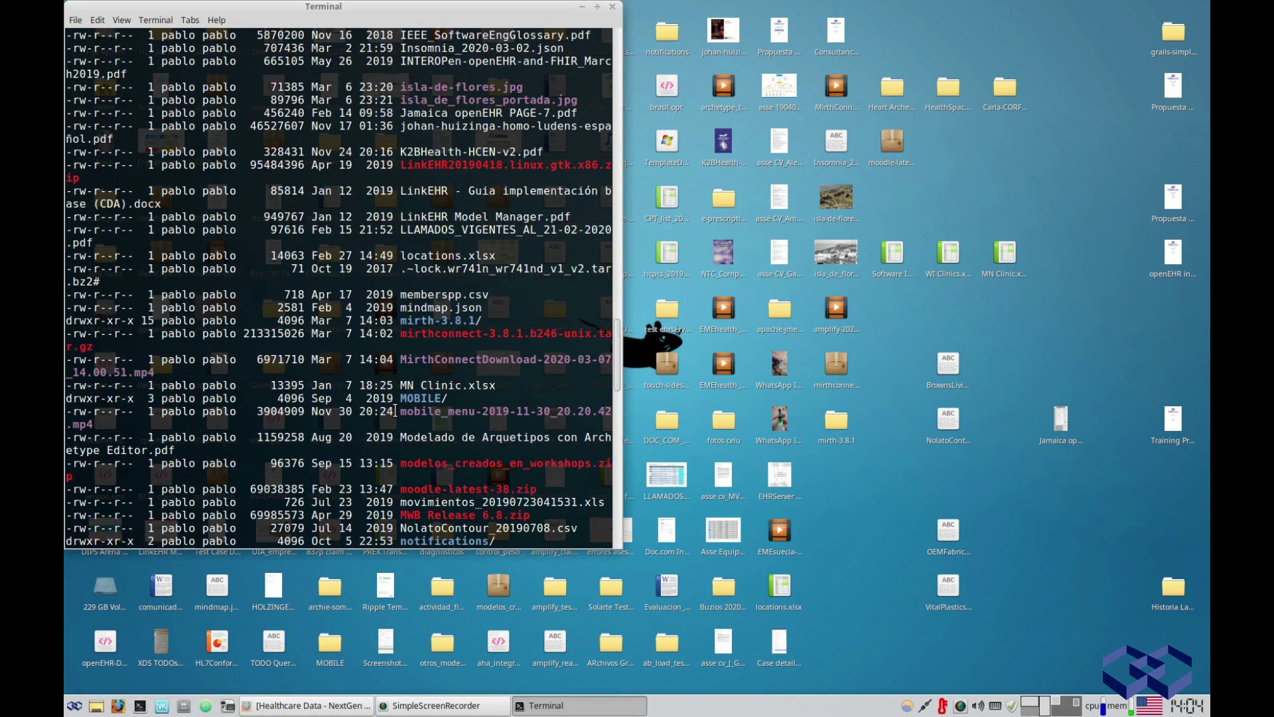
{"action": "scroll", "coordinate": [396, 410], "scroll_direction": "up", "scroll_amount": 4}
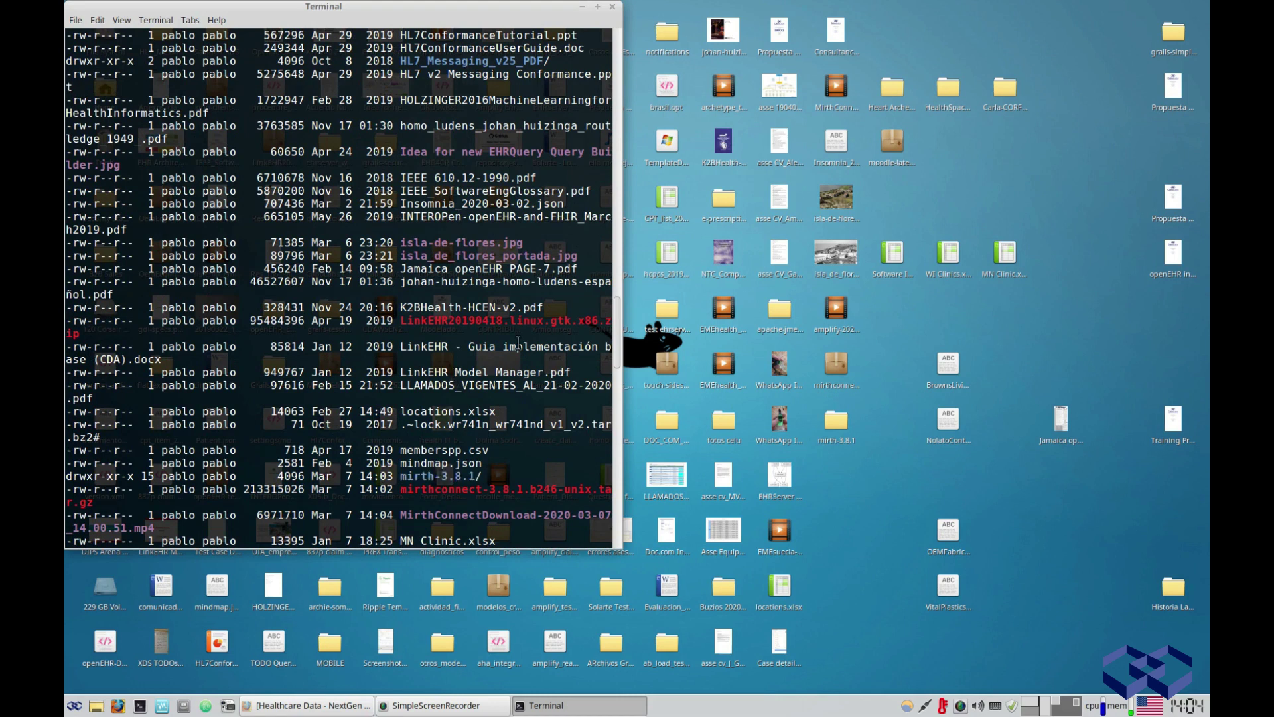
Move mirth-3.8.1 into /opt with sudo mv, authorising with the account password.
{"action": "type", "text": "sudo "}
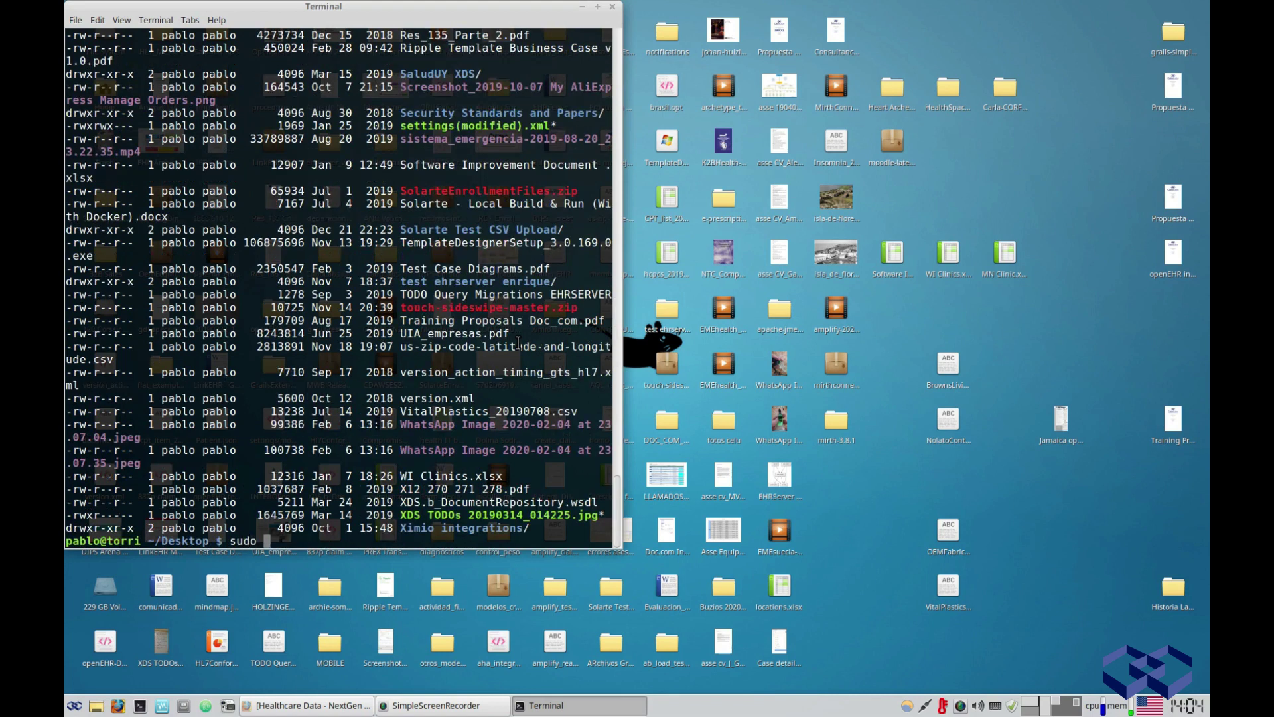
{"action": "type", "text": "mv mirth-"}
{"action": "key", "text": "Tab"}
{"action": "type", "text": "/opt"}
{"action": "key", "text": "Return"}
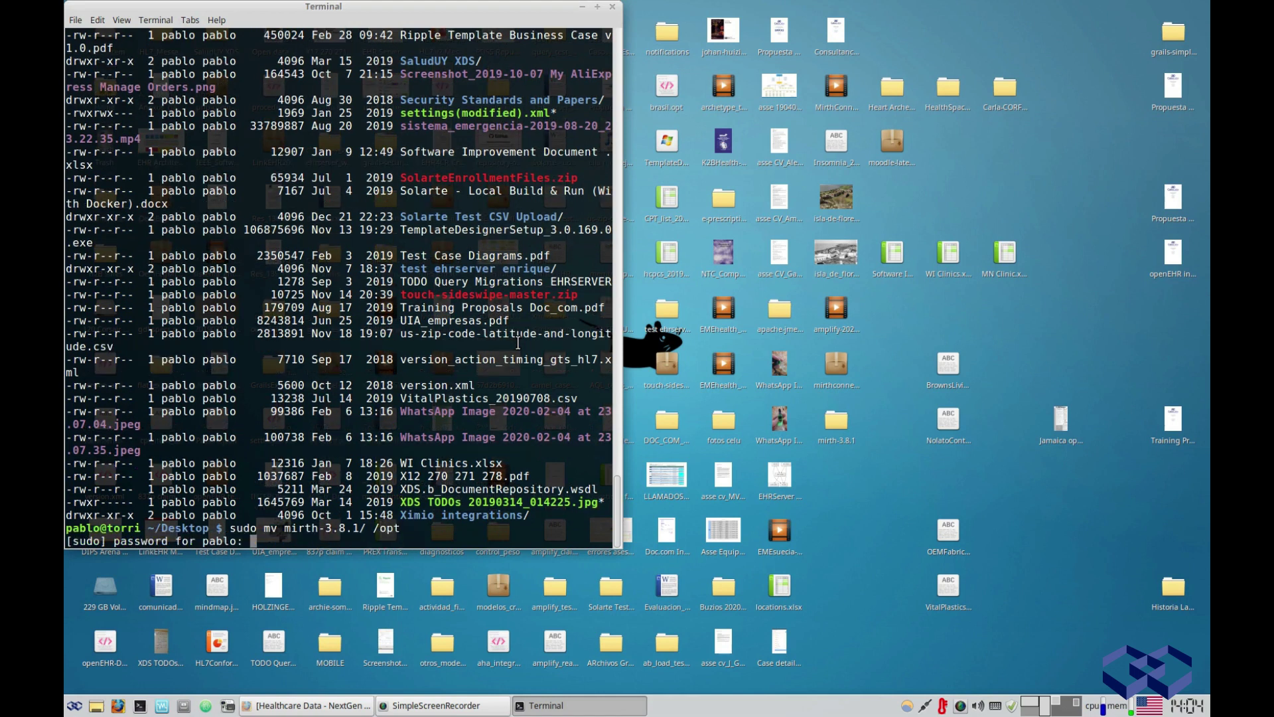
{"action": "key", "text": "Return"}
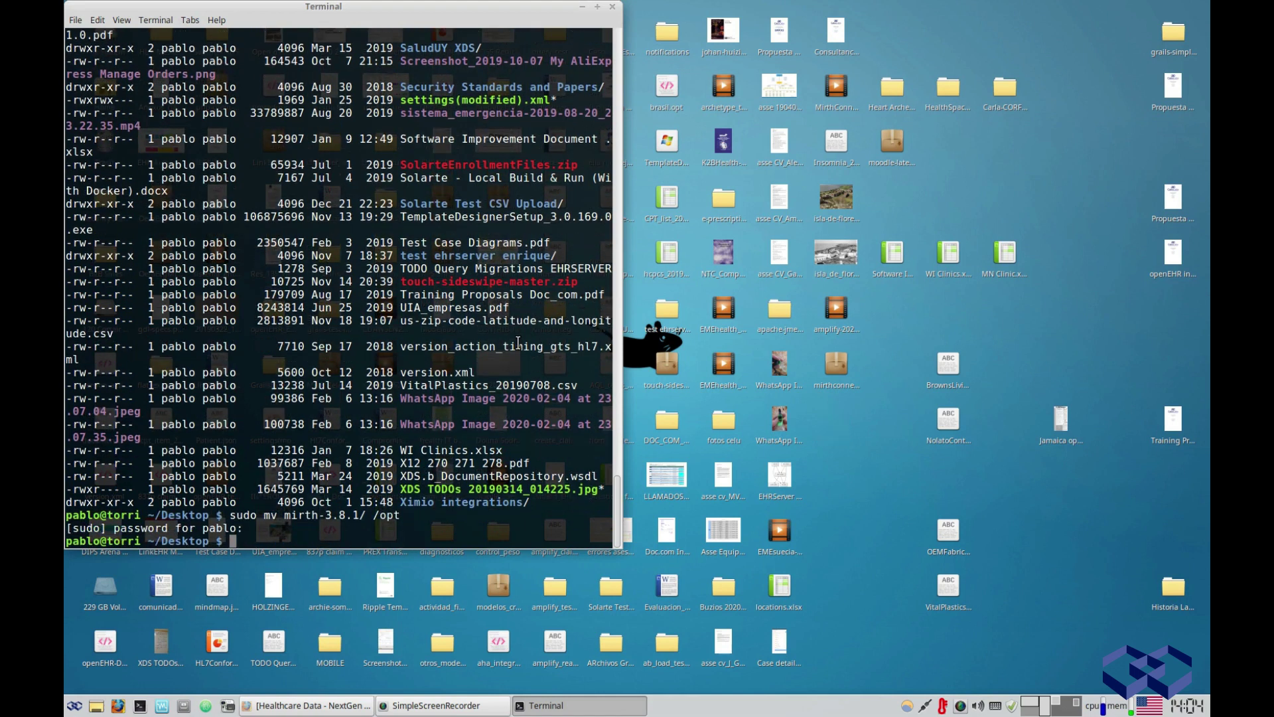
List /opt to confirm mirth-3.8.1 is there, then return to the NextGen page.
{"action": "type", "text": "cd /opt/"}
{"action": "key", "text": "Return"}
{"action": "type", "text": "ll"}
{"action": "key", "text": "Return"}
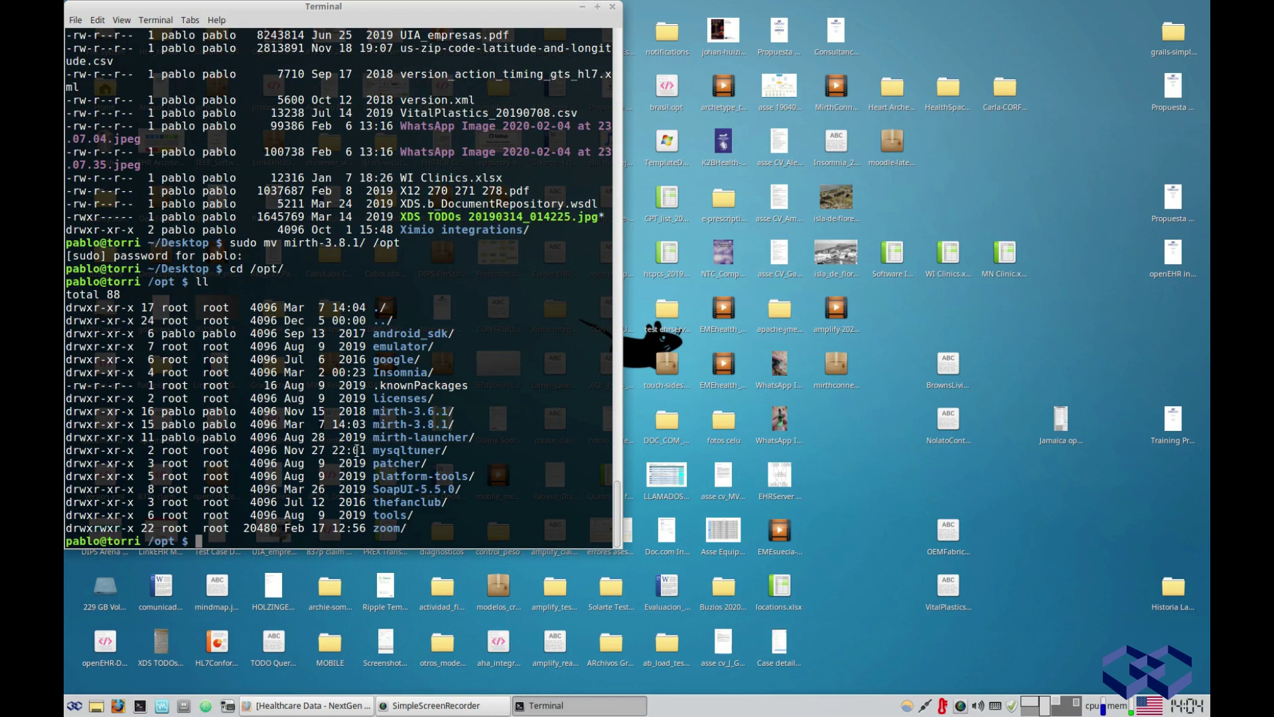
{"action": "left_click_drag", "start_coordinate": [373, 425], "coordinate": [465, 429]}
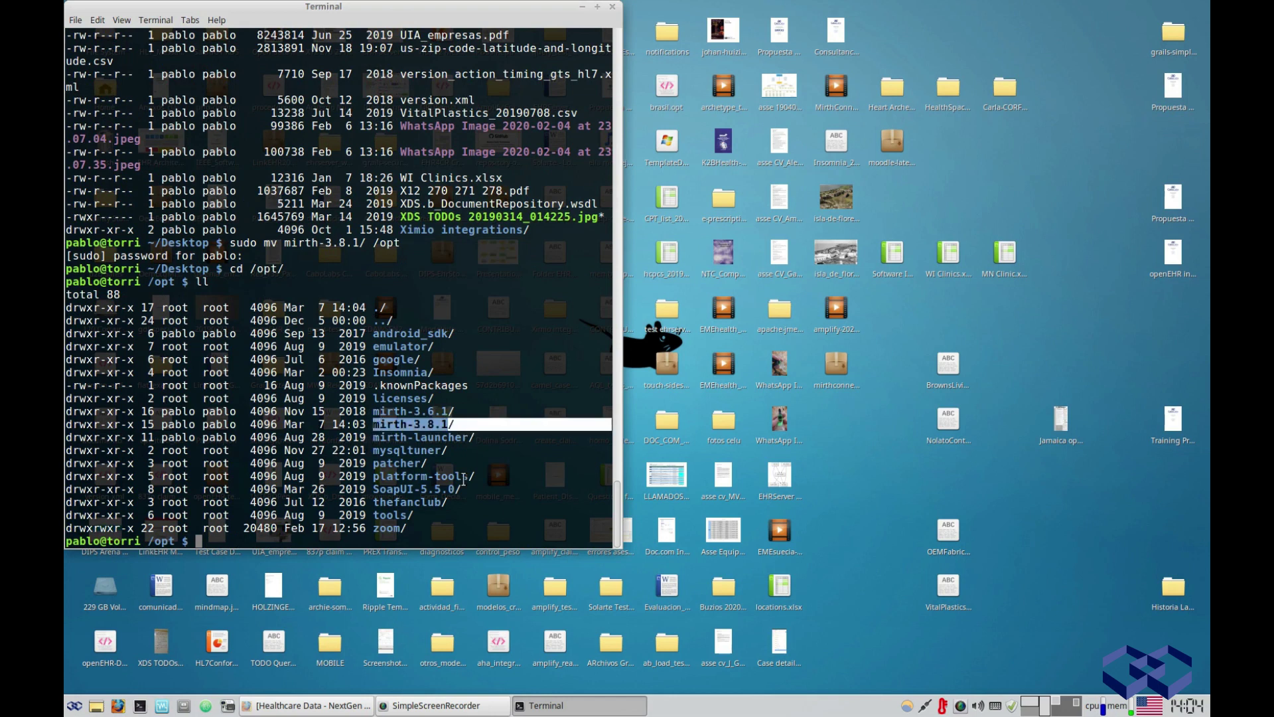
{"action": "left_click", "coordinate": [314, 705]}
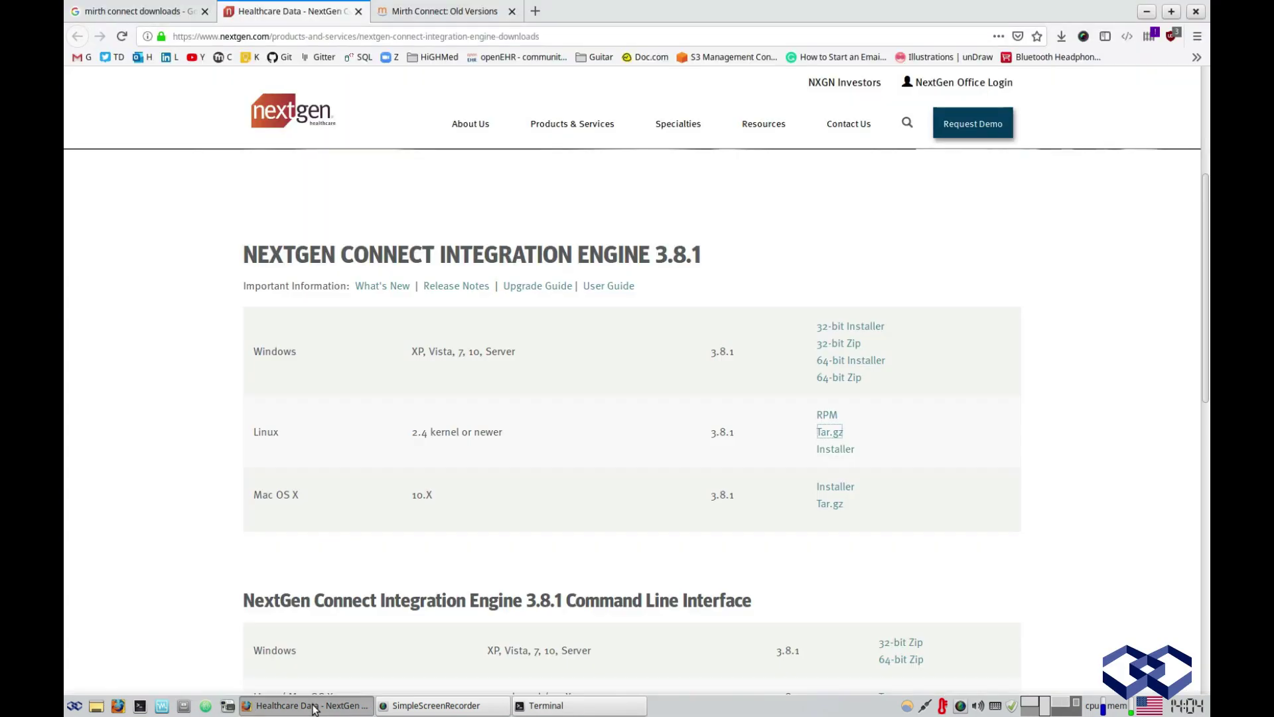
Scroll to the Administrator Launcher 1.1.0 downloads and highlight its heading, then return to the terminal.
{"action": "scroll", "coordinate": [935, 575], "scroll_direction": "down", "scroll_amount": 2}
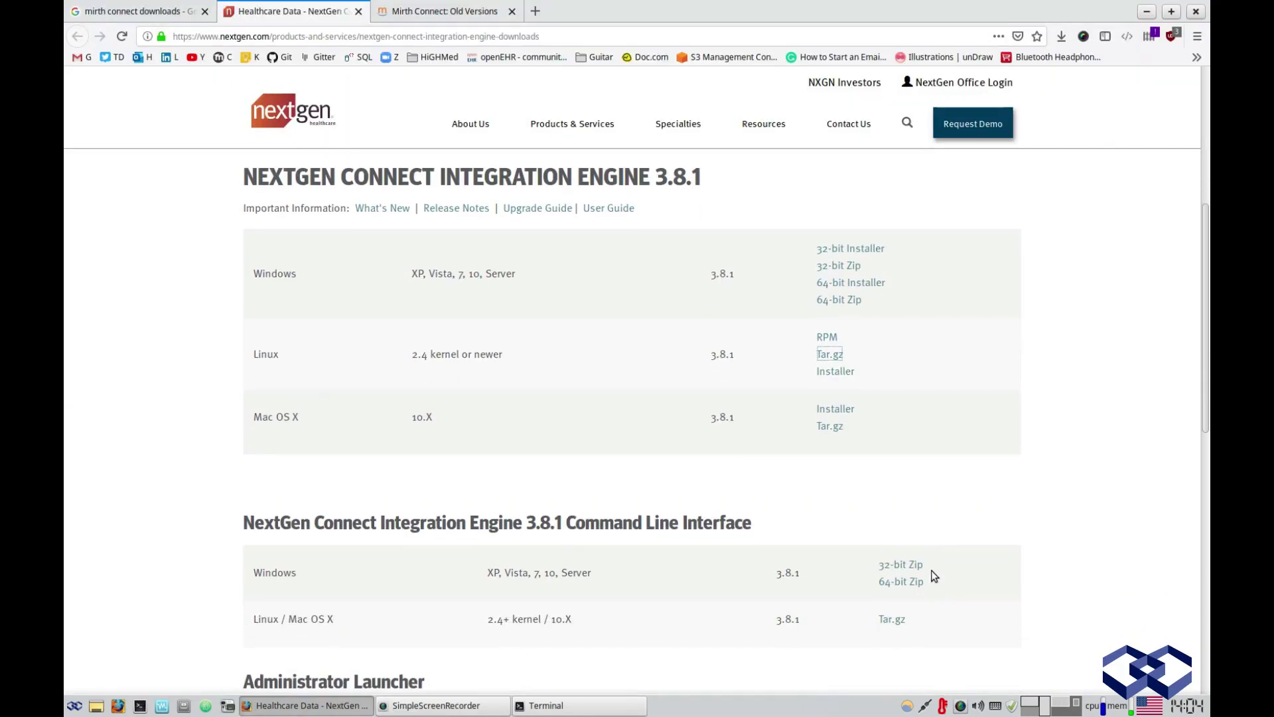
{"action": "scroll", "coordinate": [935, 576], "scroll_direction": "down", "scroll_amount": 5}
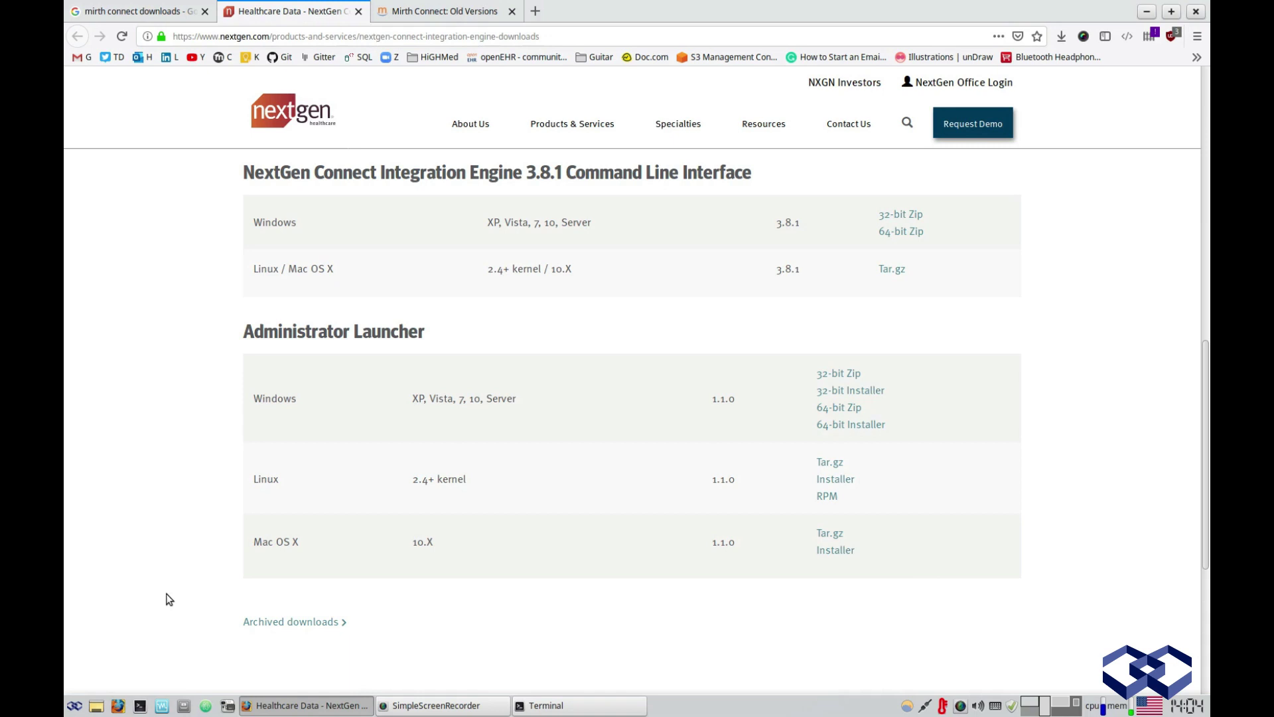
{"action": "left_click_drag", "start_coordinate": [242, 329], "coordinate": [446, 347]}
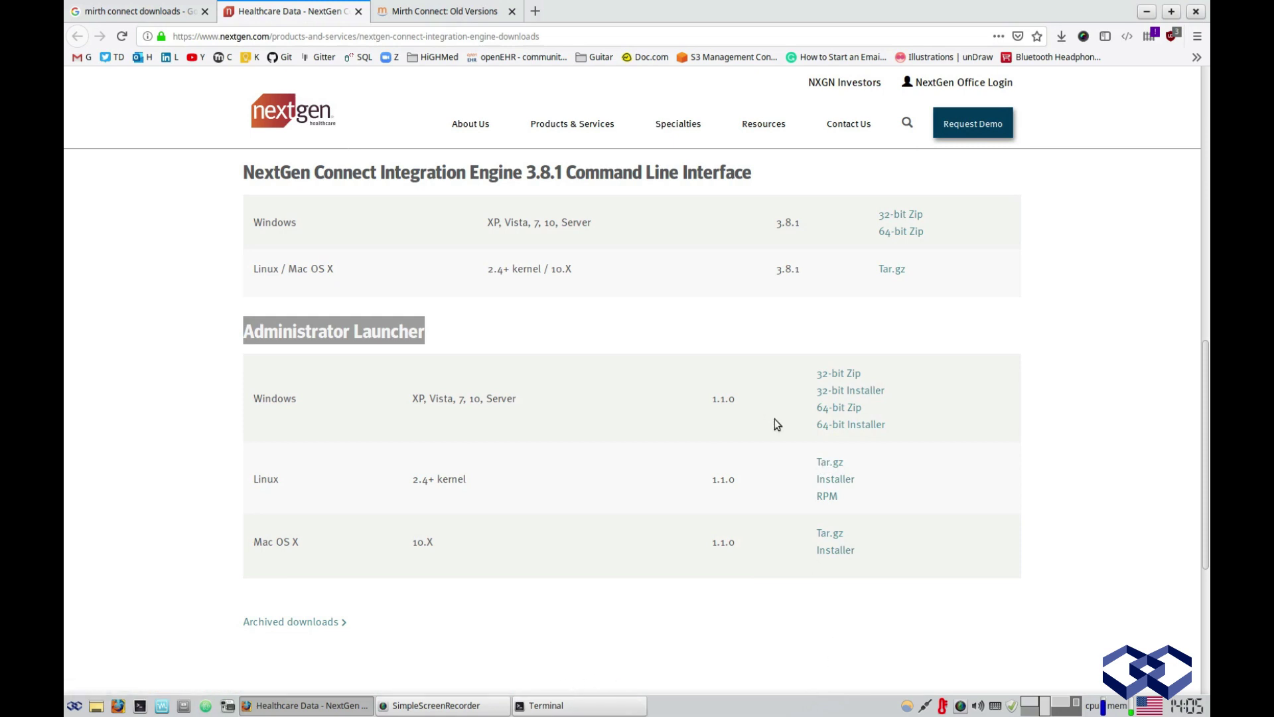
{"action": "left_click", "coordinate": [614, 707]}
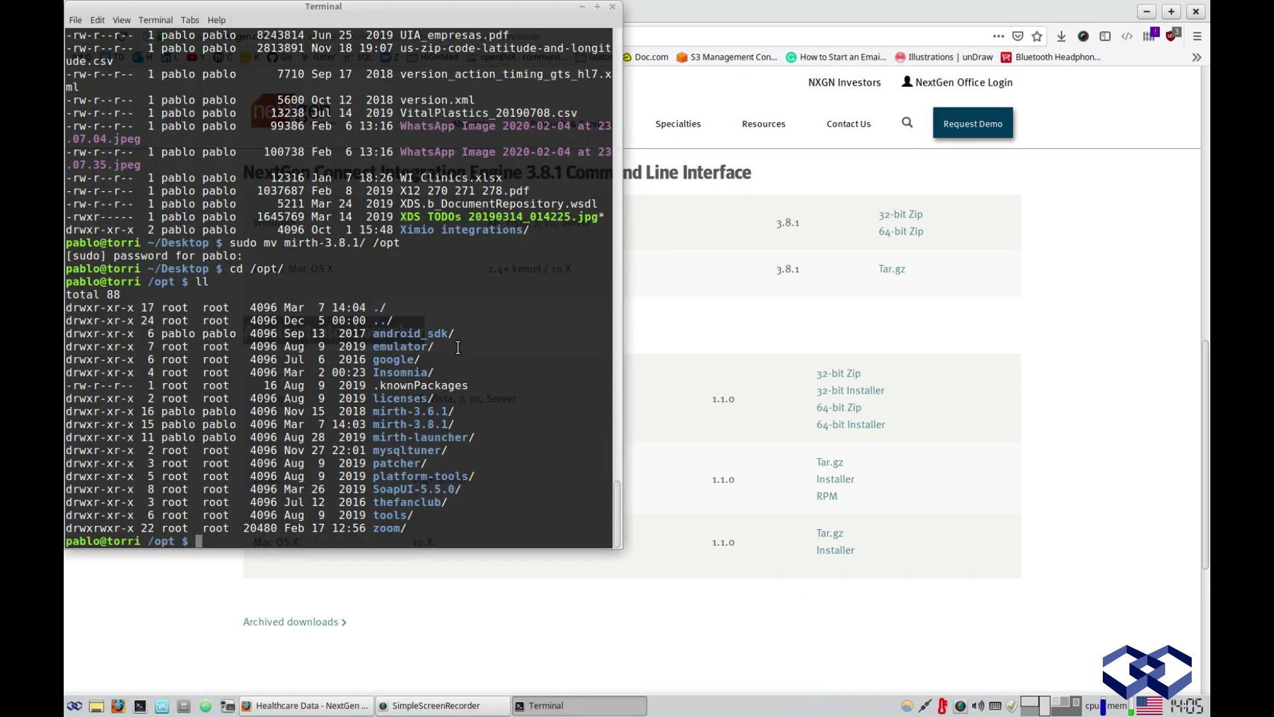
Enter mirth-launcher/, list its files with ll, and run ./launcher.
{"action": "type", "text": "cd mirth-launcher/"}
{"action": "key", "text": "Return"}
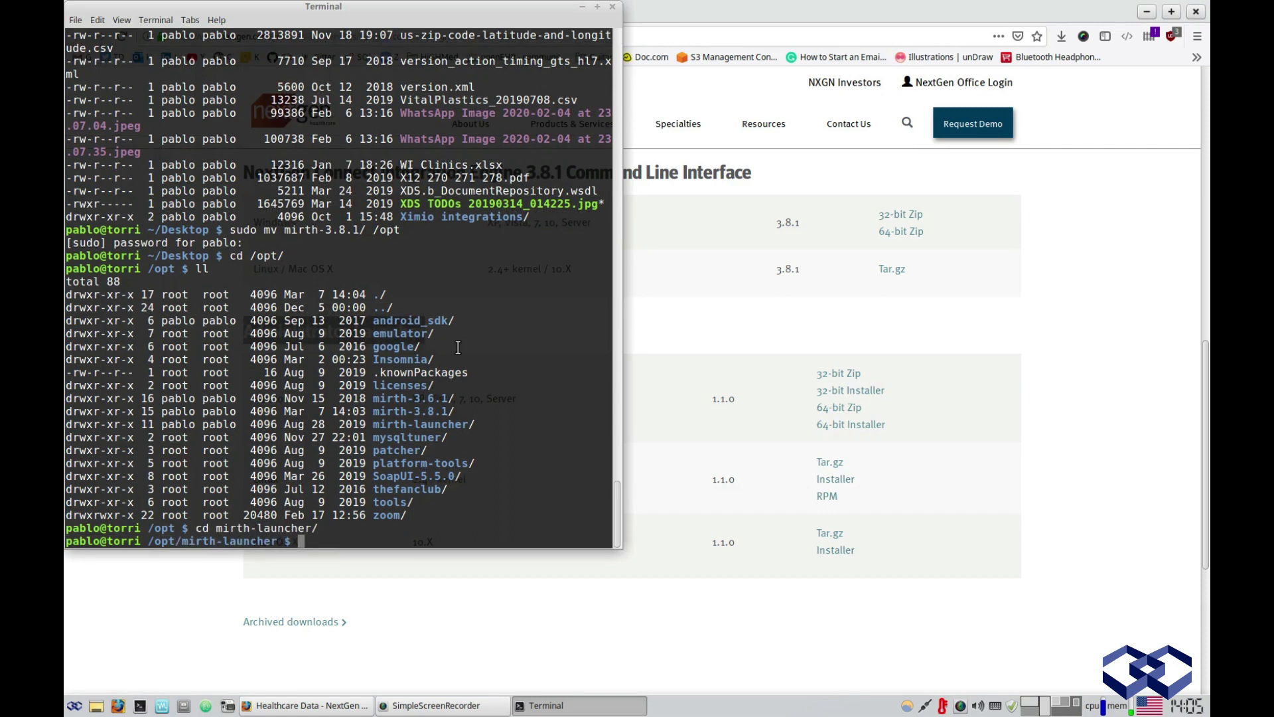
{"action": "type", "text": "ll"}
{"action": "key", "text": "Return"}
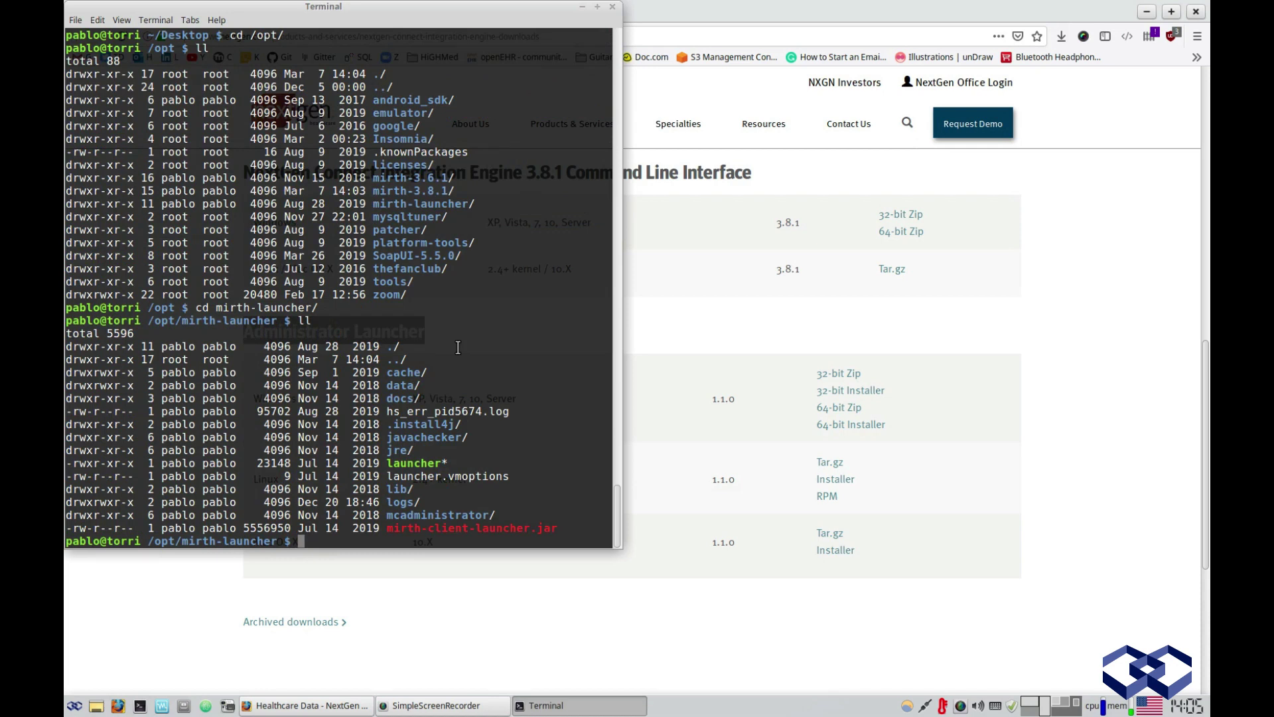
{"action": "type", "text": "./launcher"}
{"action": "key", "text": "Return"}
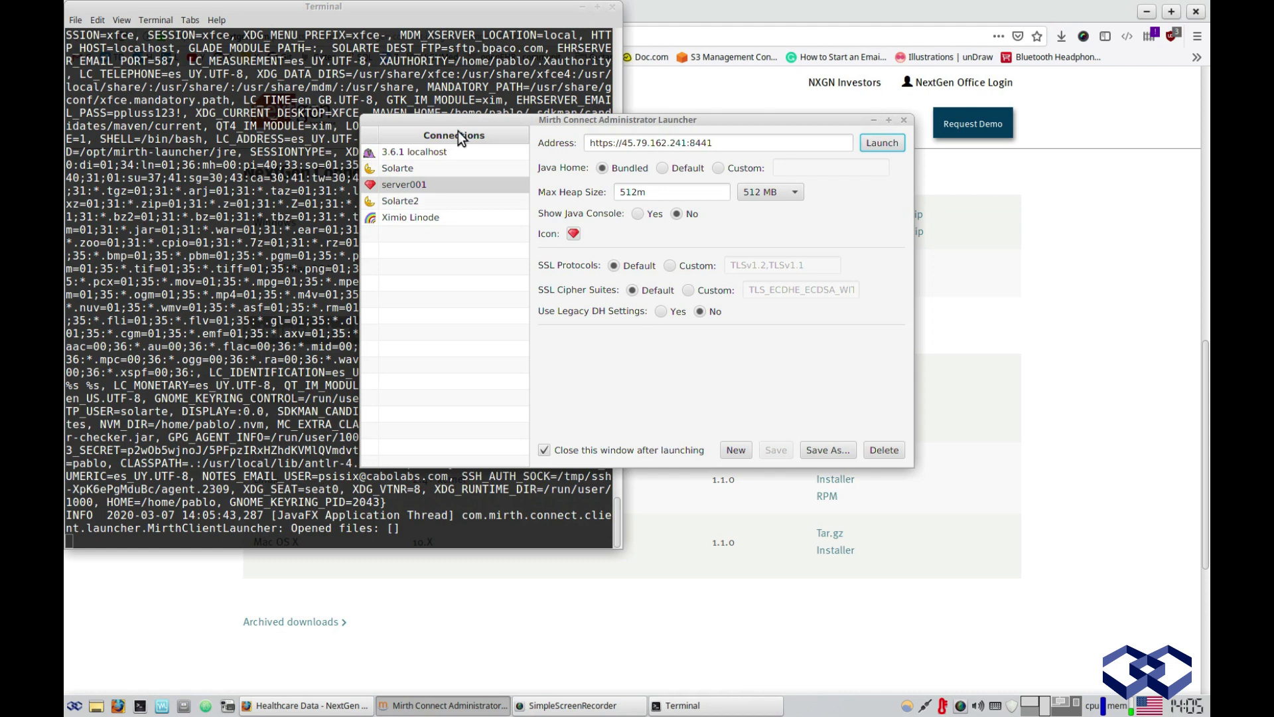
Move the launcher window aside to view its saved connections, then close it.
{"action": "left_click_drag", "start_coordinate": [487, 130], "coordinate": [676, 227]}
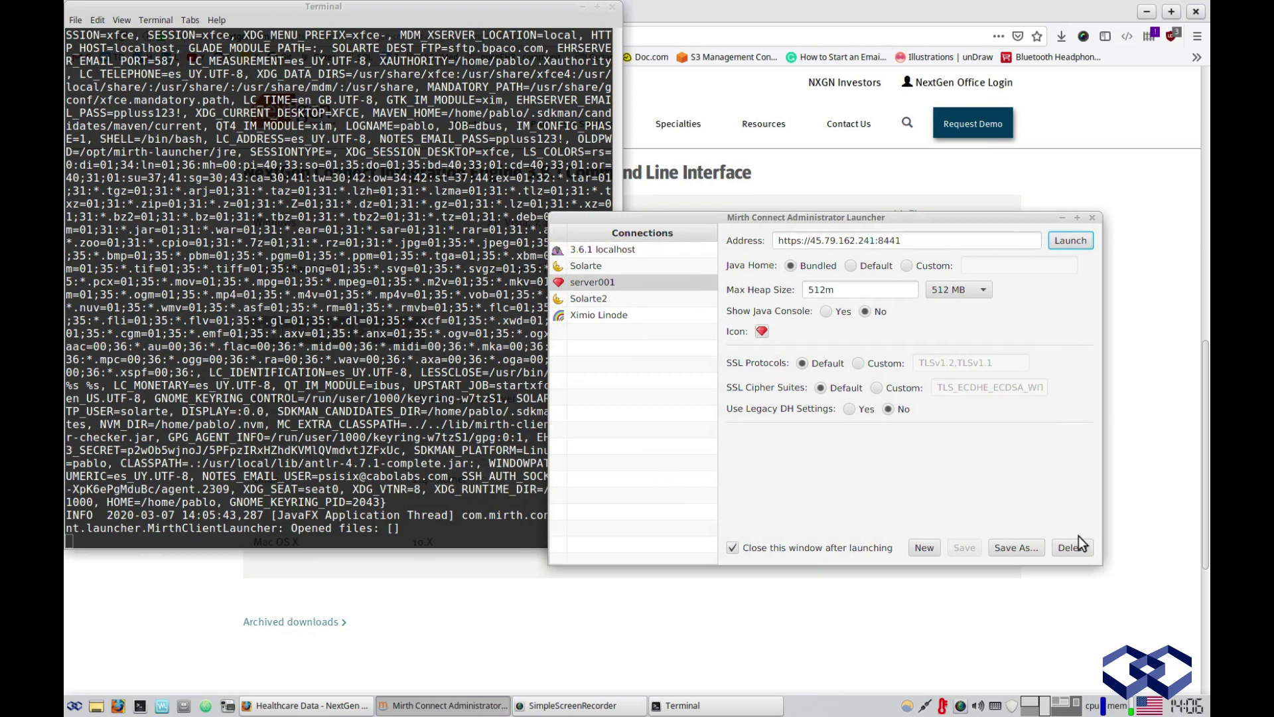
{"action": "left_click", "coordinate": [1093, 219]}
{"action": "scroll", "coordinate": [406, 302], "scroll_direction": "up", "scroll_amount": 5}
{"action": "scroll", "coordinate": [406, 302], "scroll_direction": "up", "scroll_amount": 4}
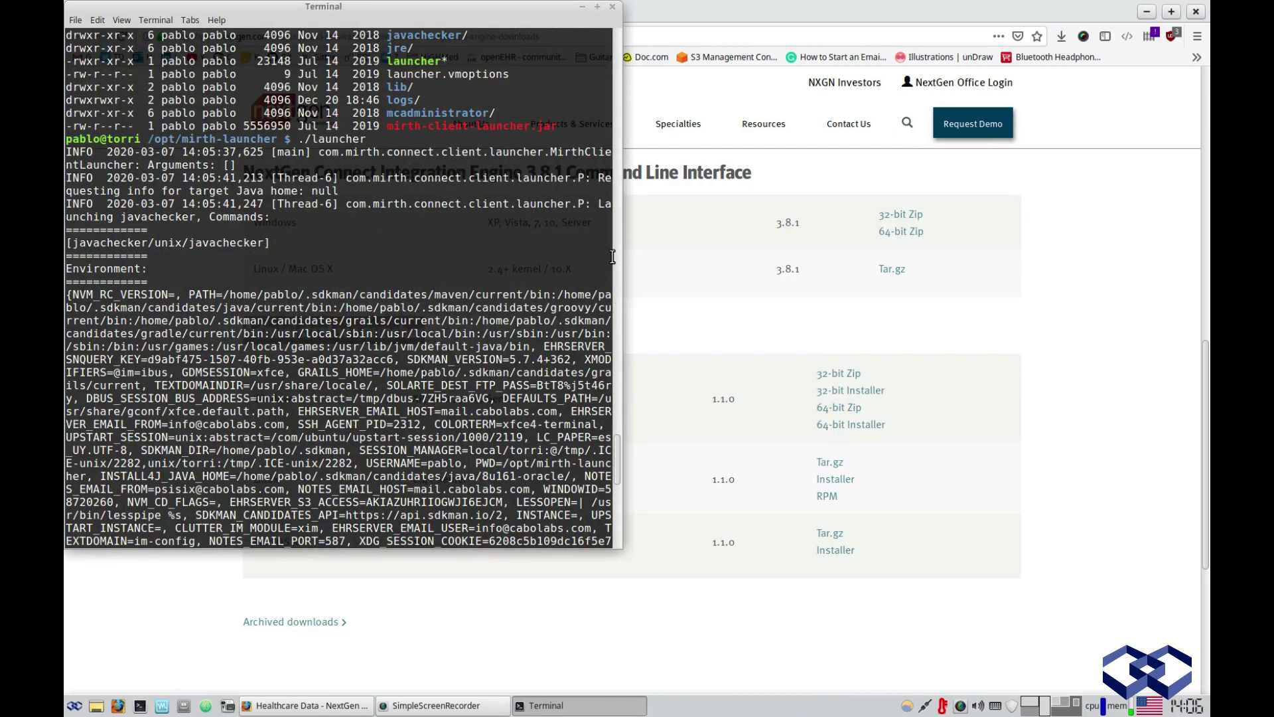
Widen the Terminal window, scroll the launcher log, and run ll to re-list /opt/mirth-launcher.
{"action": "left_click_drag", "start_coordinate": [619, 229], "coordinate": [969, 227]}
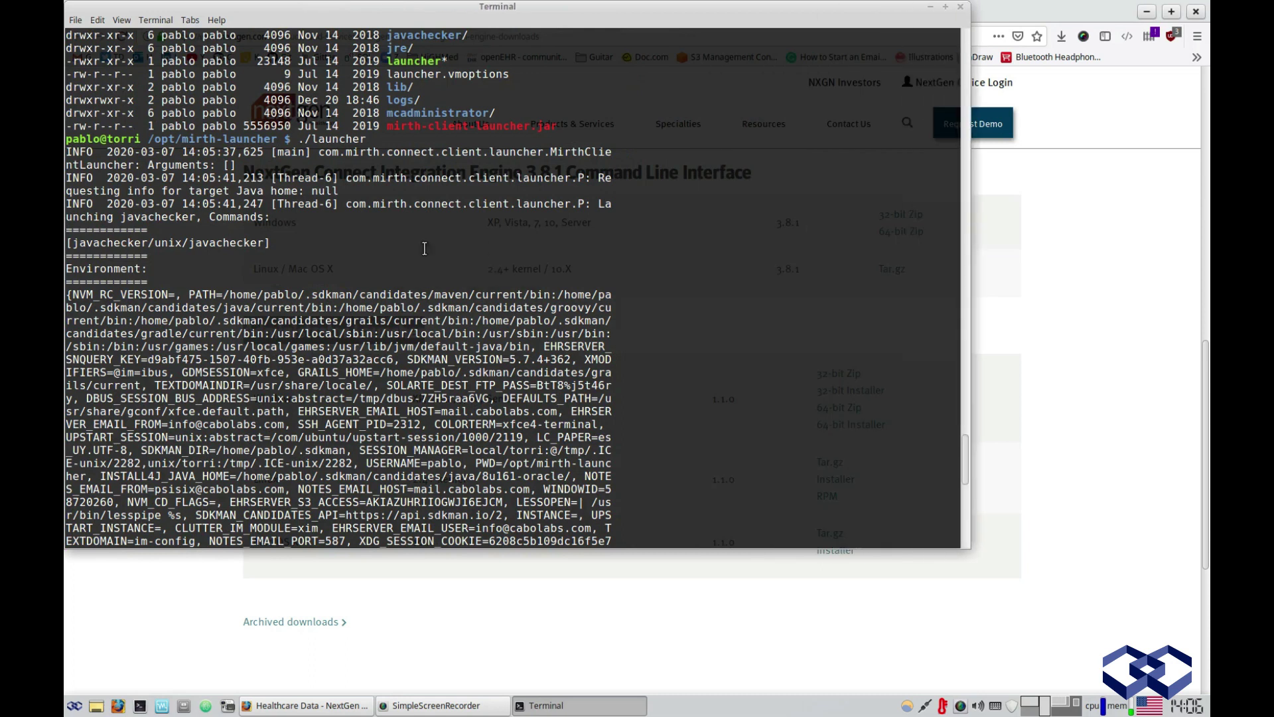
{"action": "left_click_drag", "start_coordinate": [315, 136], "coordinate": [496, 380]}
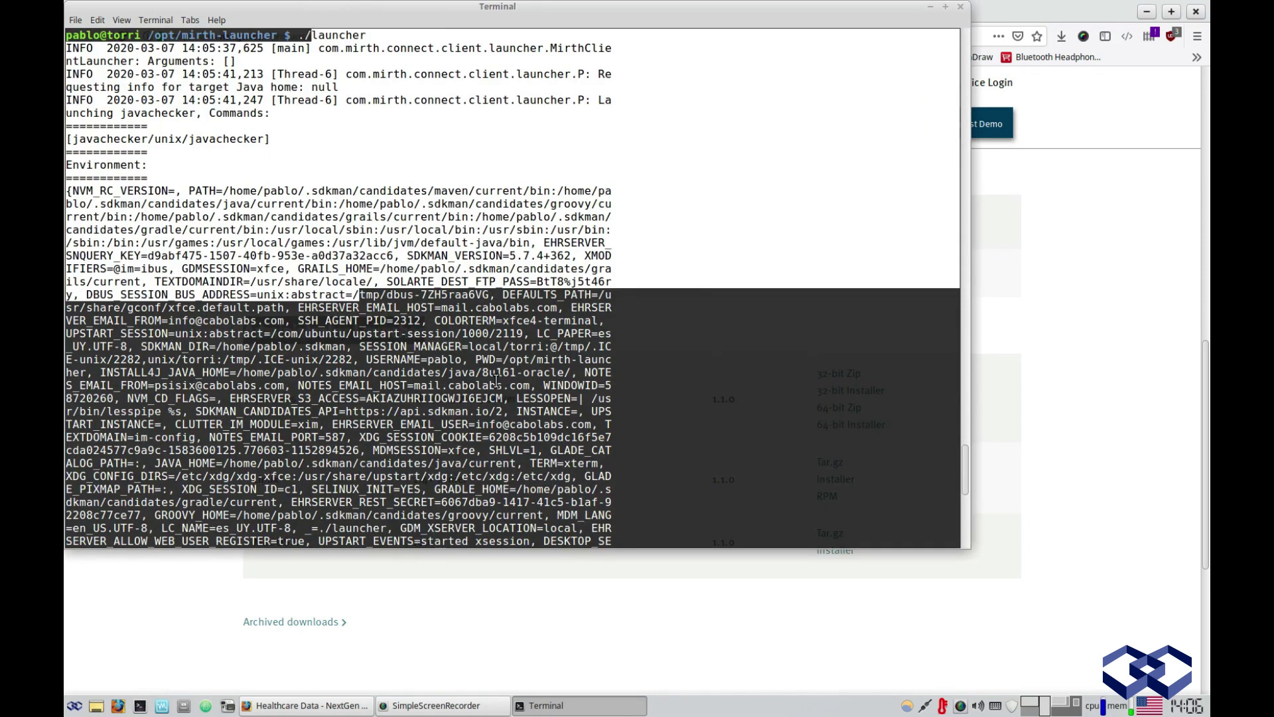
{"action": "scroll", "coordinate": [497, 380], "scroll_direction": "up", "scroll_amount": 5}
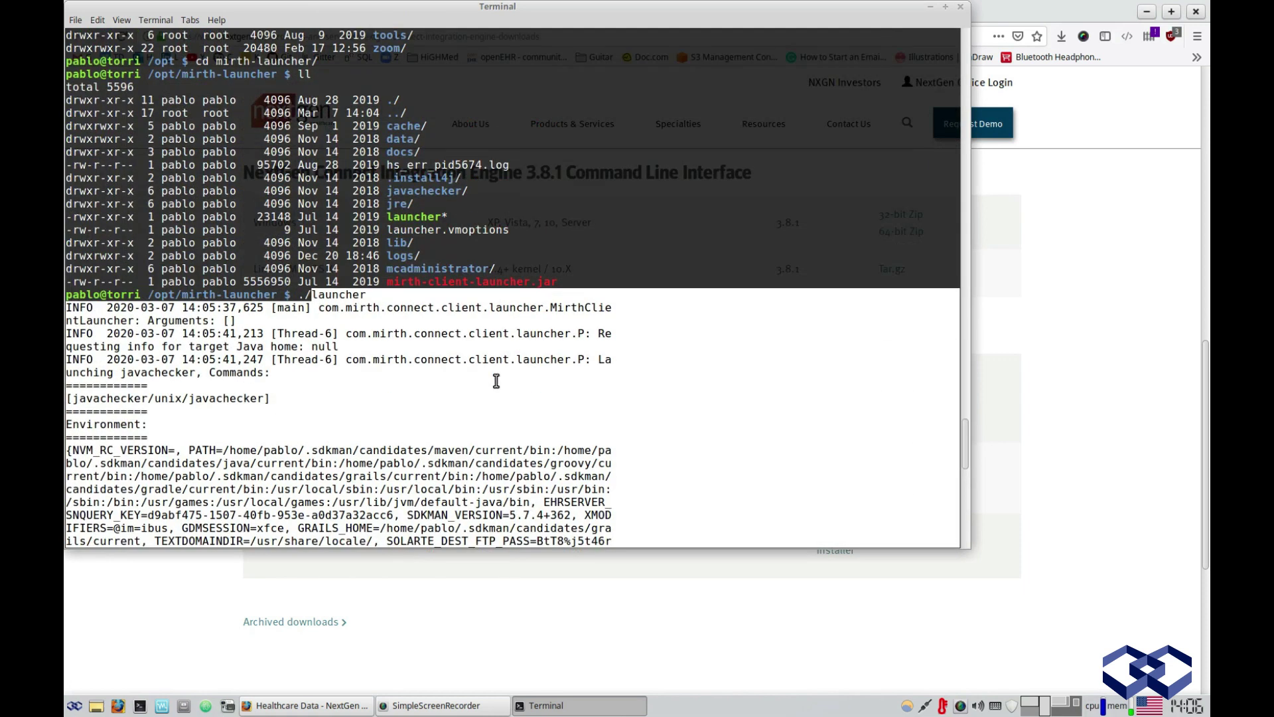
{"action": "type", "text": "ll"}
{"action": "key", "text": "Return"}
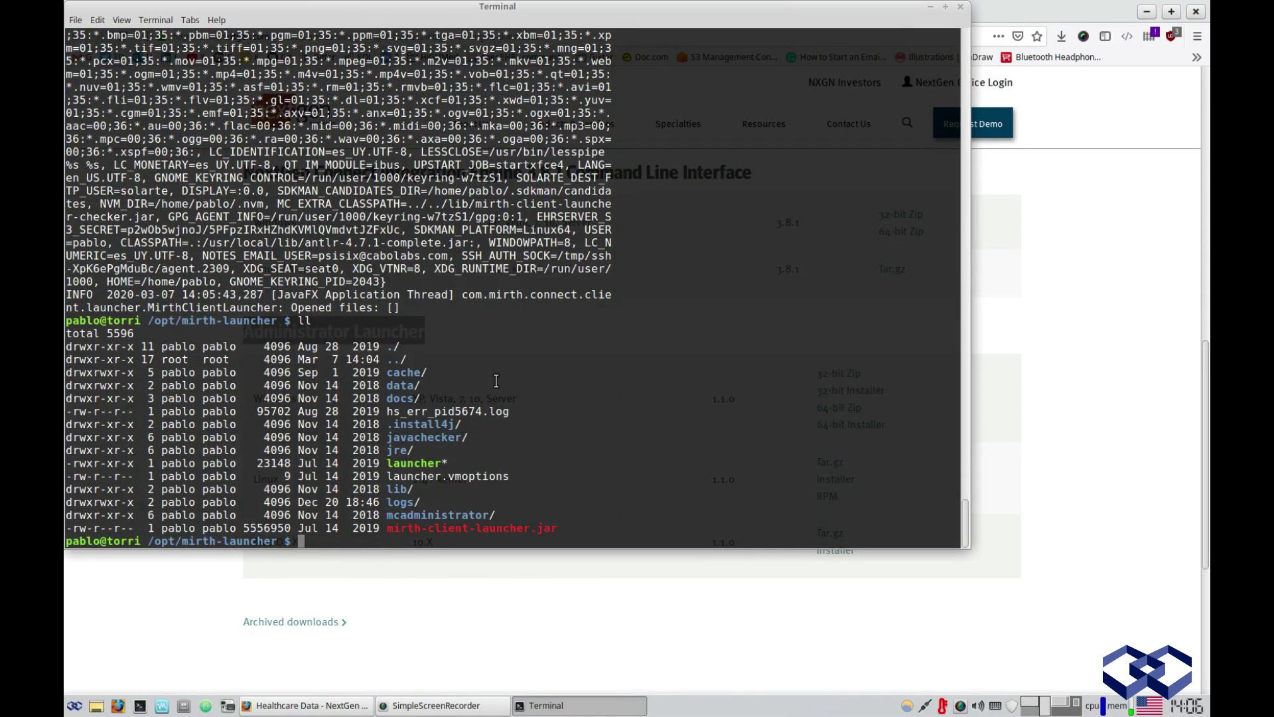
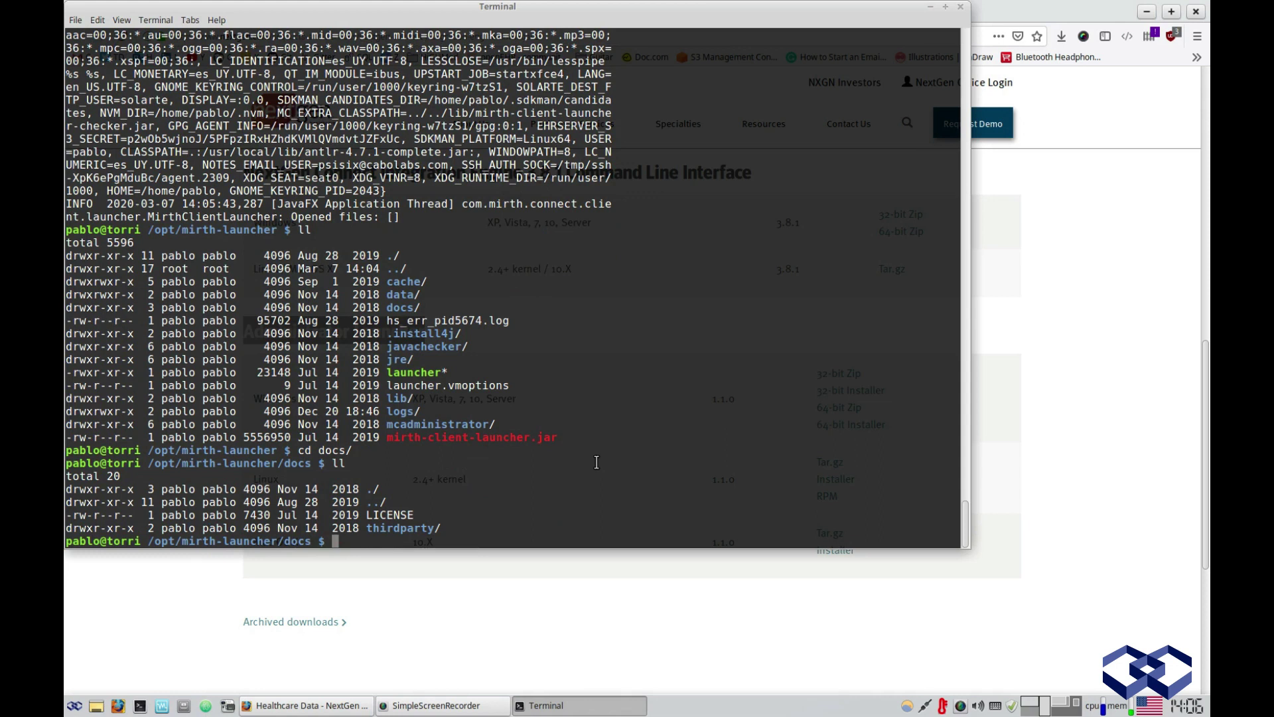
Print the launcher's LICENSE agreement and scroll through its text.
{"action": "type", "text": "cat Li"}
{"action": "key", "text": "Tab"}
{"action": "key", "text": "Return"}
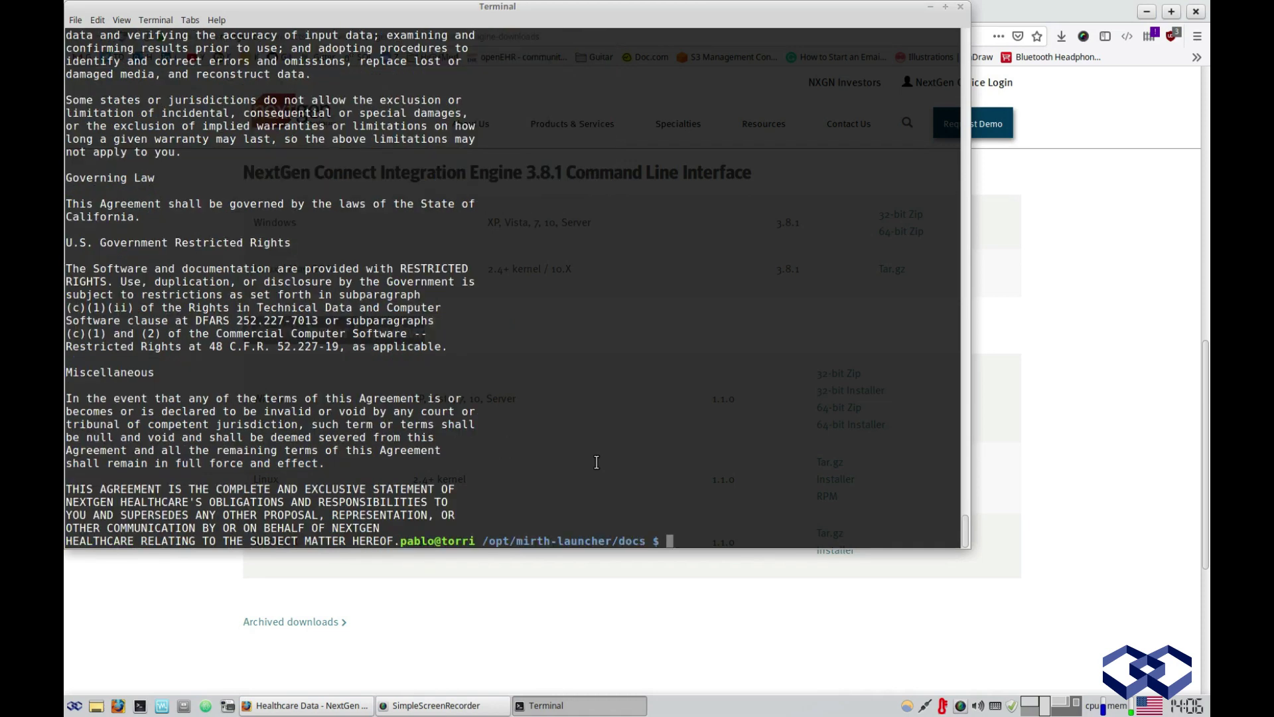
{"action": "scroll", "coordinate": [597, 461], "scroll_direction": "up", "scroll_amount": 15}
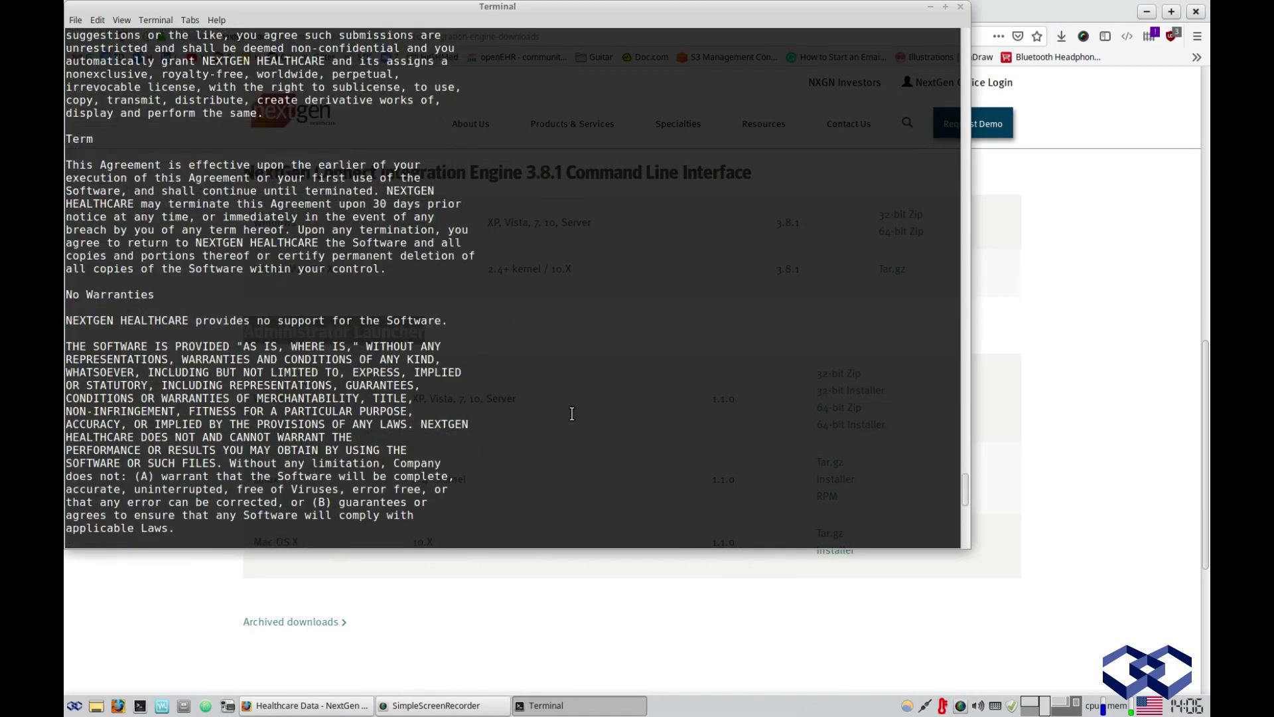
{"action": "scroll", "coordinate": [571, 413], "scroll_direction": "up", "scroll_amount": 20}
{"action": "scroll", "coordinate": [571, 413], "scroll_direction": "down", "scroll_amount": 8}
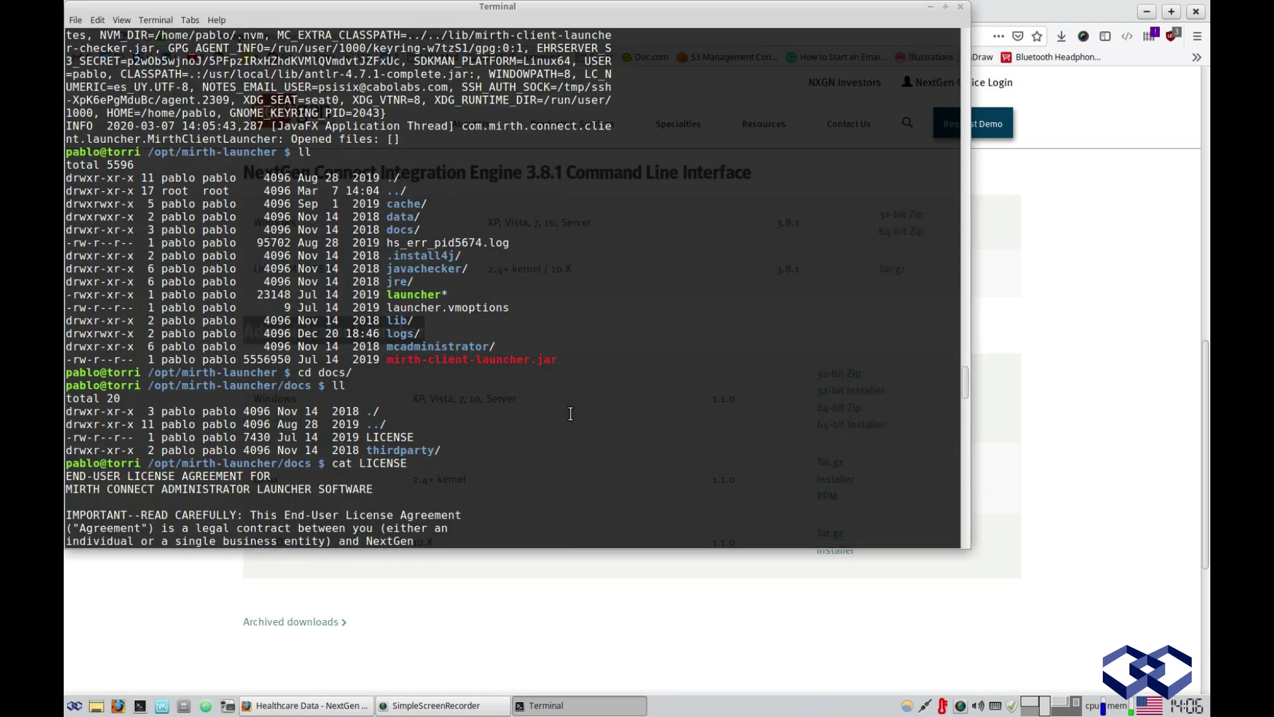
{"action": "scroll", "coordinate": [525, 342], "scroll_direction": "down", "scroll_amount": 14}
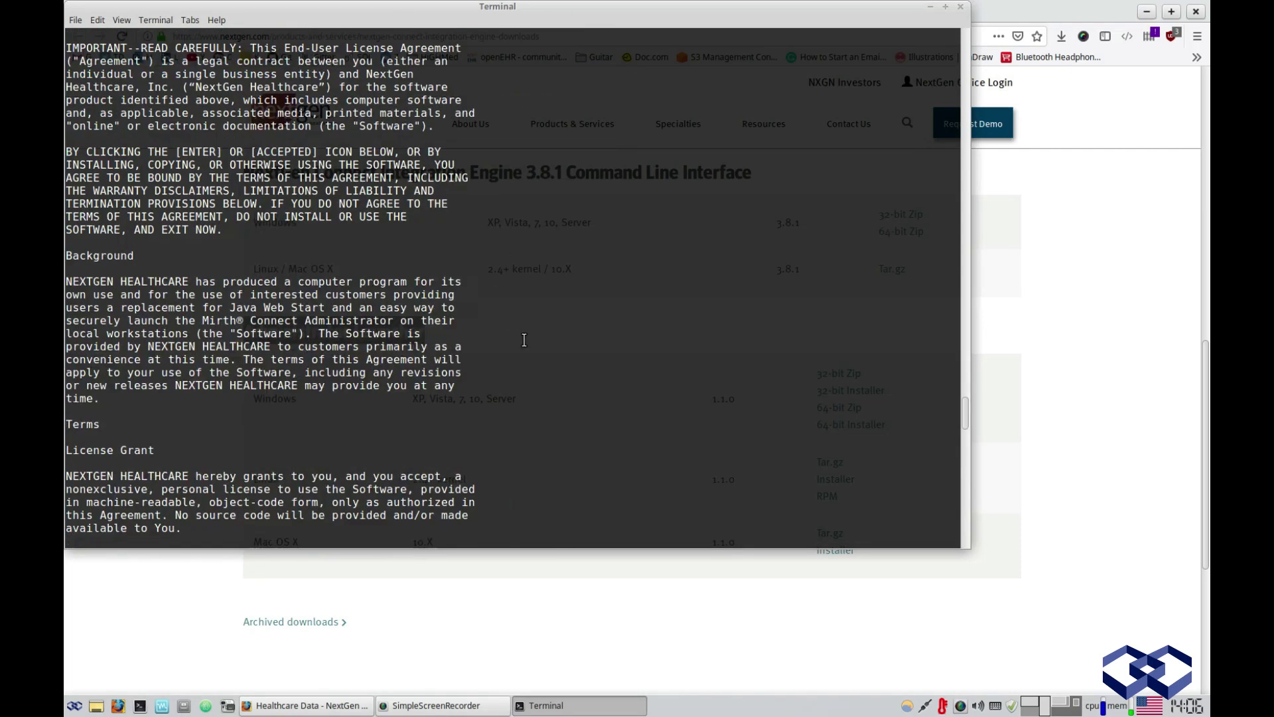
{"action": "scroll", "coordinate": [545, 358], "scroll_direction": "down", "scroll_amount": 15}
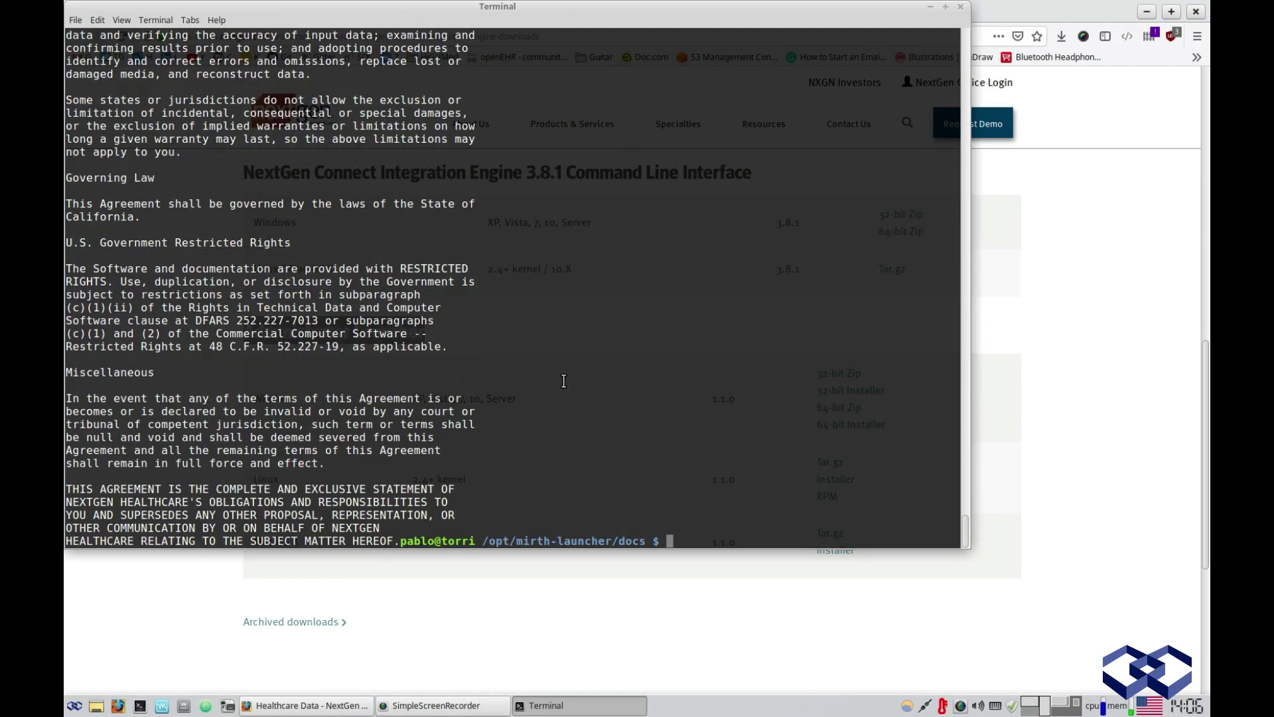
Return to /opt/mirth-launcher and list its contents with ll.
{"action": "type", "text": "cd .."}
{"action": "key", "text": "Return"}
{"action": "type", "text": "ll"}
{"action": "key", "text": "Return"}
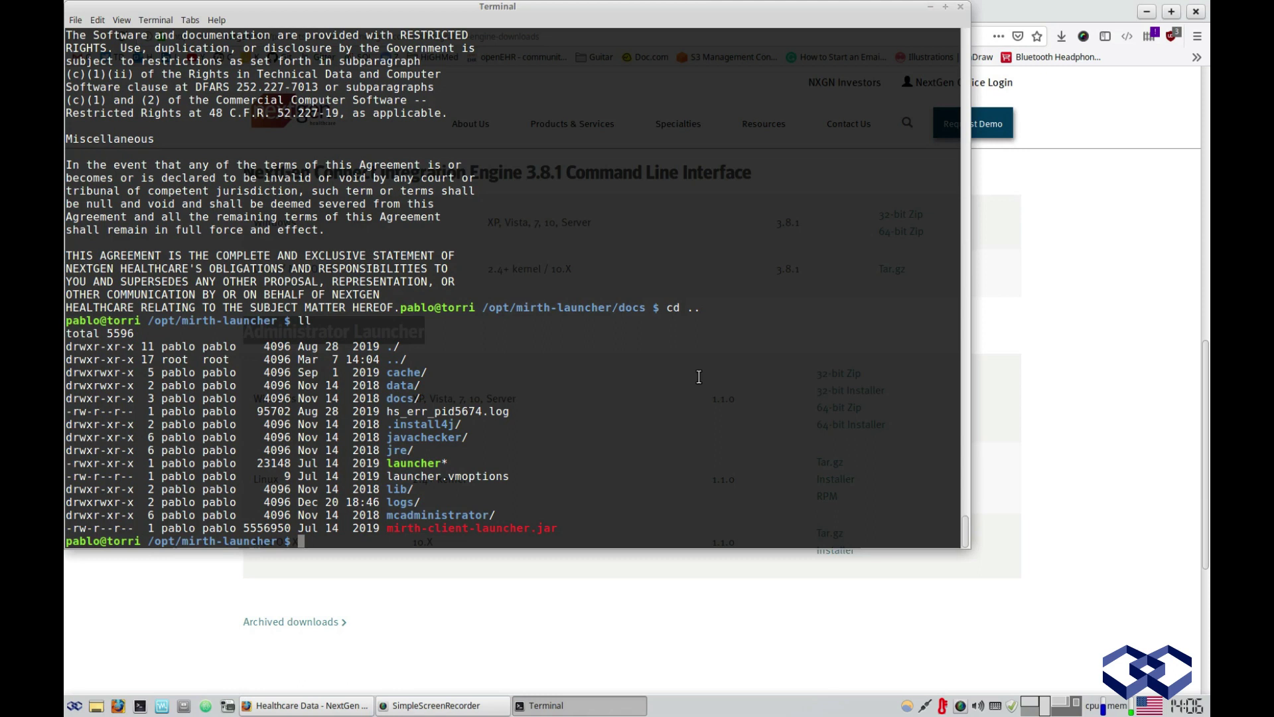
Print the launcher script and its launcher.vmoptions file showing -Xmx512m.
{"action": "type", "text": "cat la"}
{"action": "key", "text": "Tab"}
{"action": "key", "text": "Return"}
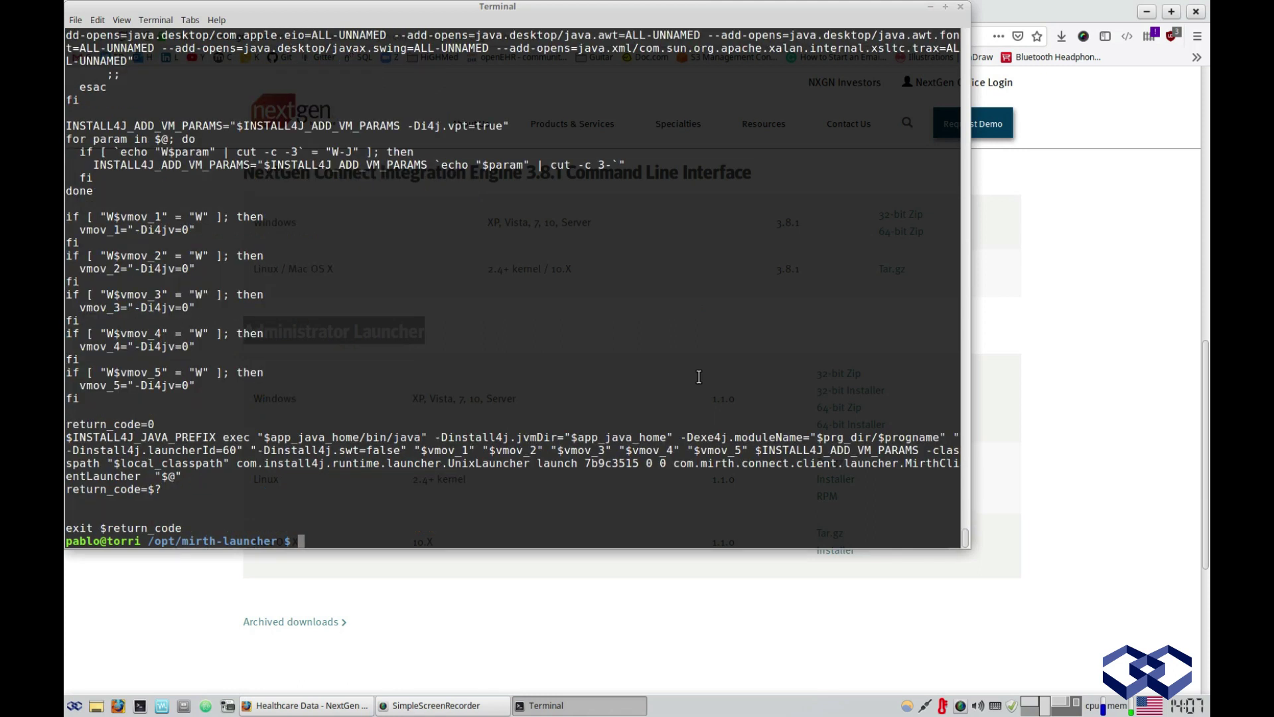
{"action": "type", "text": "ll"}
{"action": "key", "text": "Up"}
{"action": "type", "text": "."}
{"action": "key", "text": "Tab"}
{"action": "key", "text": "Return"}
List the launcher folder in short form (l) and long form (ll).
{"action": "type", "text": "l"}
{"action": "key", "text": "Return"}
{"action": "type", "text": "ll"}
{"action": "key", "text": "Return"}
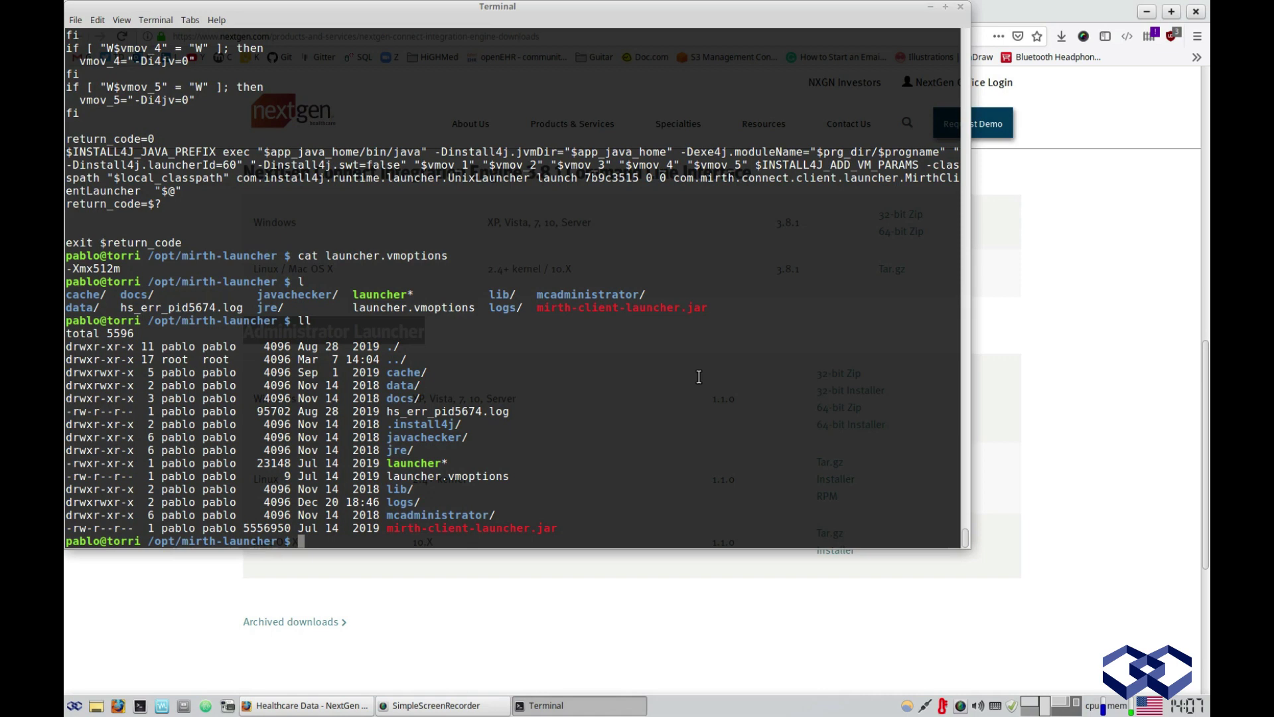
Enter .install4j, list its files and print the build.uuid identifier.
{"action": "type", "text": "cd .install4j/"}
{"action": "key", "text": "Return"}
{"action": "type", "text": "ll"}
{"action": "key", "text": "Return"}
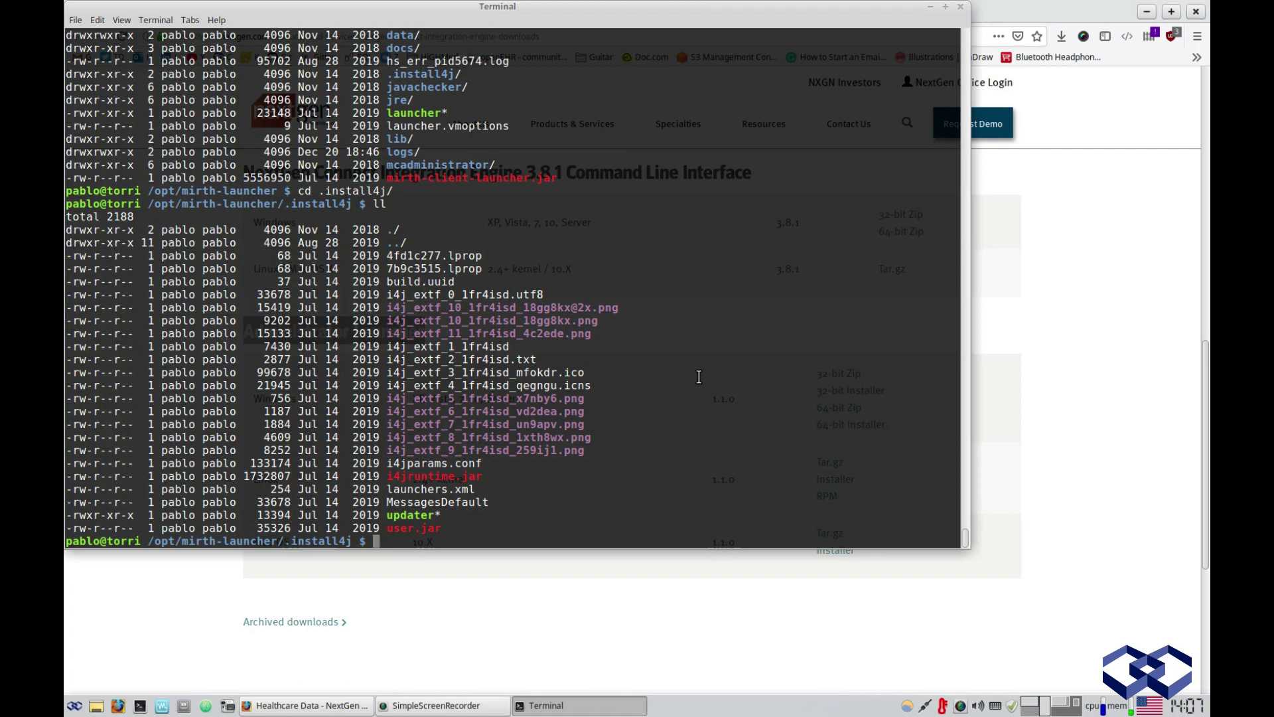
{"action": "type", "text": "cat build.uuid"}
{"action": "key", "text": "Return"}
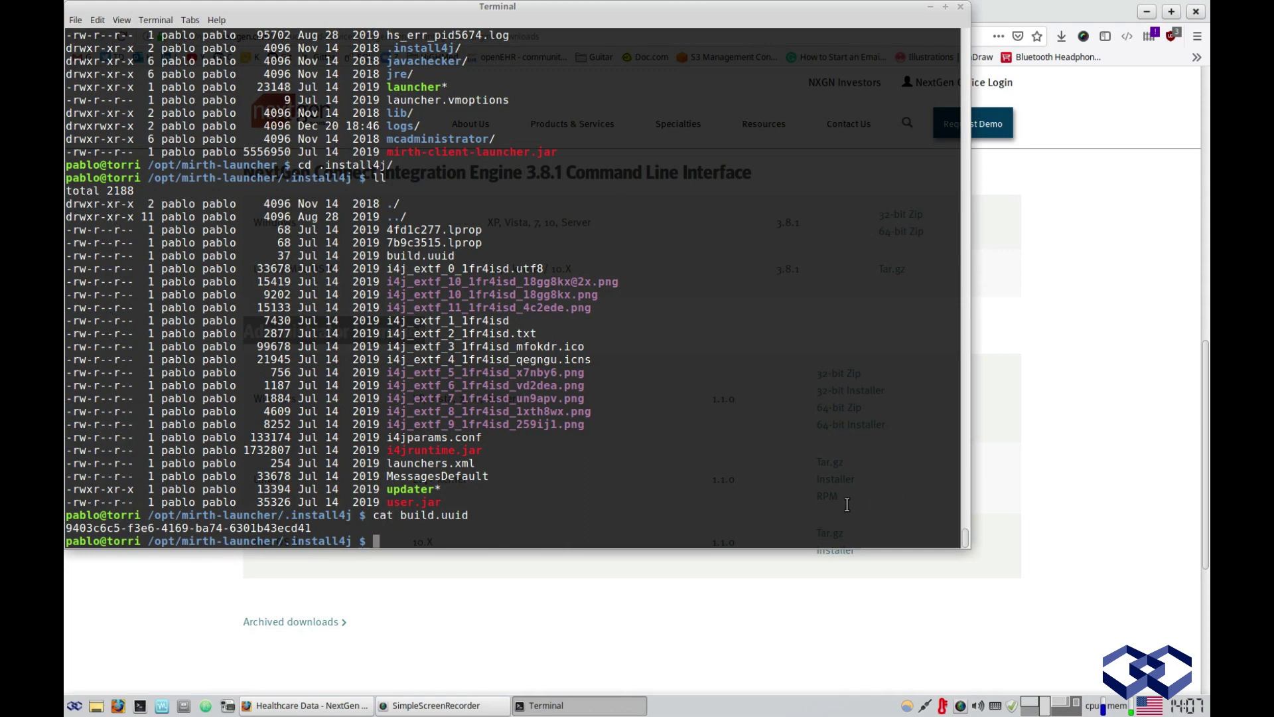
Go back up to /opt/mirth-launcher and list its contents.
{"action": "type", "text": "cd .."}
{"action": "key", "text": "Return"}
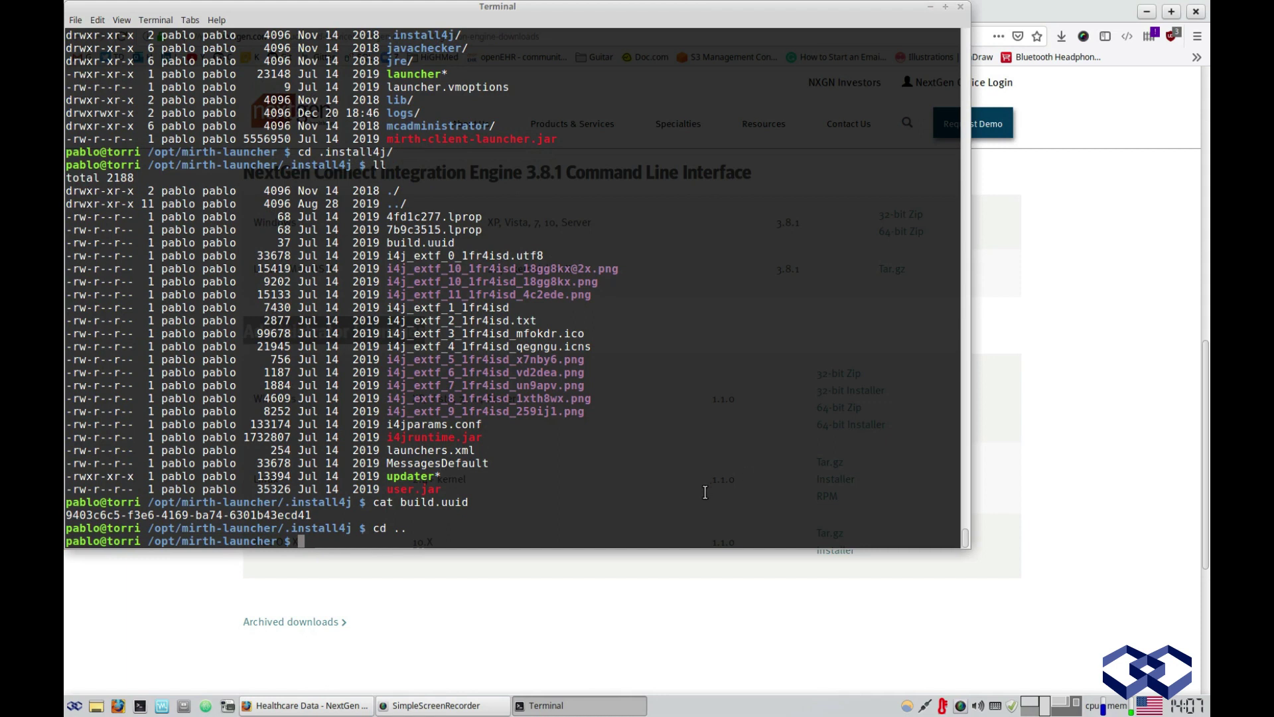
{"action": "type", "text": "ll"}
{"action": "key", "text": "Return"}
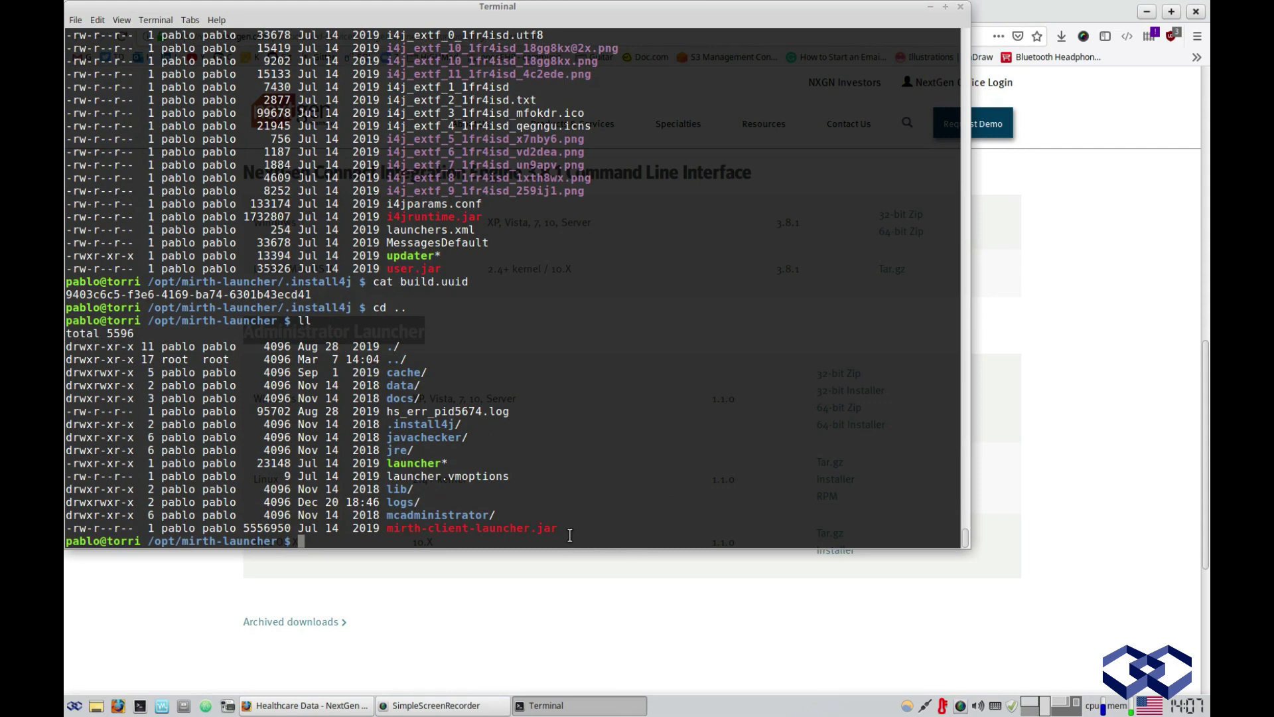
{"action": "left_click", "coordinate": [1062, 364]}
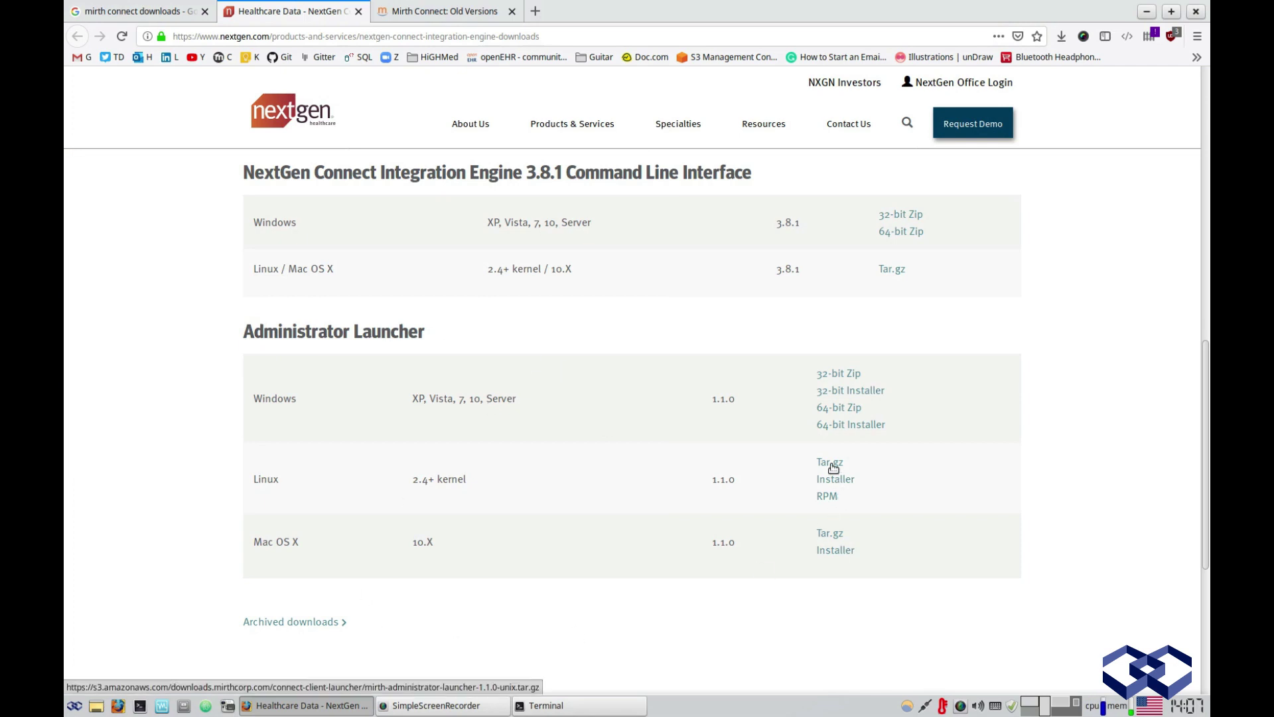
{"action": "scroll", "coordinate": [833, 468], "scroll_direction": "up", "scroll_amount": 10}
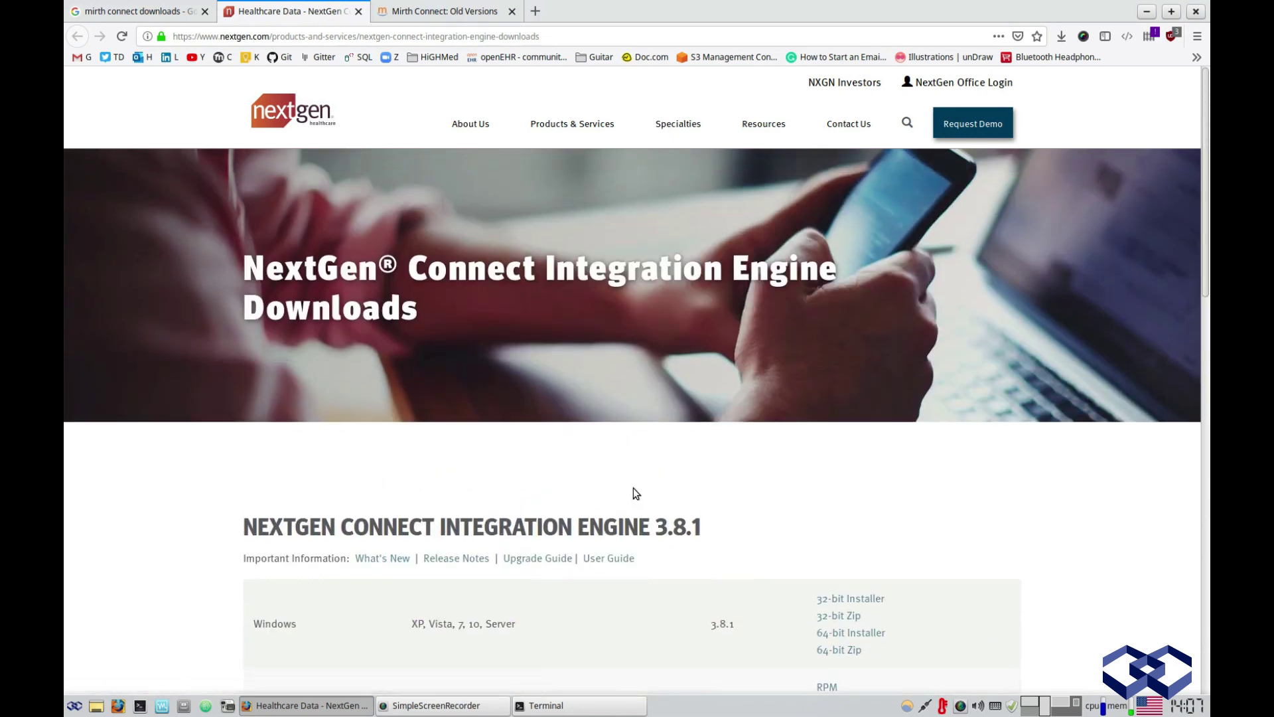
{"action": "scroll", "coordinate": [633, 488], "scroll_direction": "down", "scroll_amount": 3}
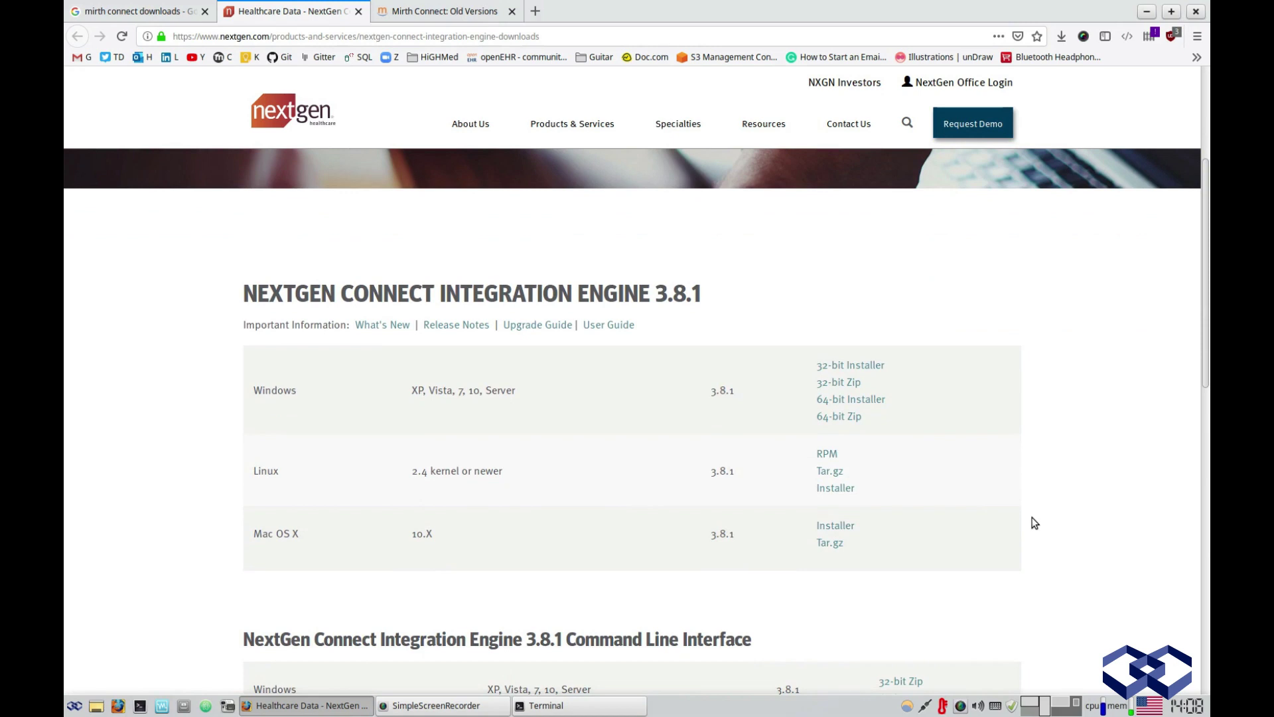
{"action": "scroll", "coordinate": [1033, 516], "scroll_direction": "down", "scroll_amount": 12}
{"action": "scroll", "coordinate": [1054, 484], "scroll_direction": "up", "scroll_amount": 4}
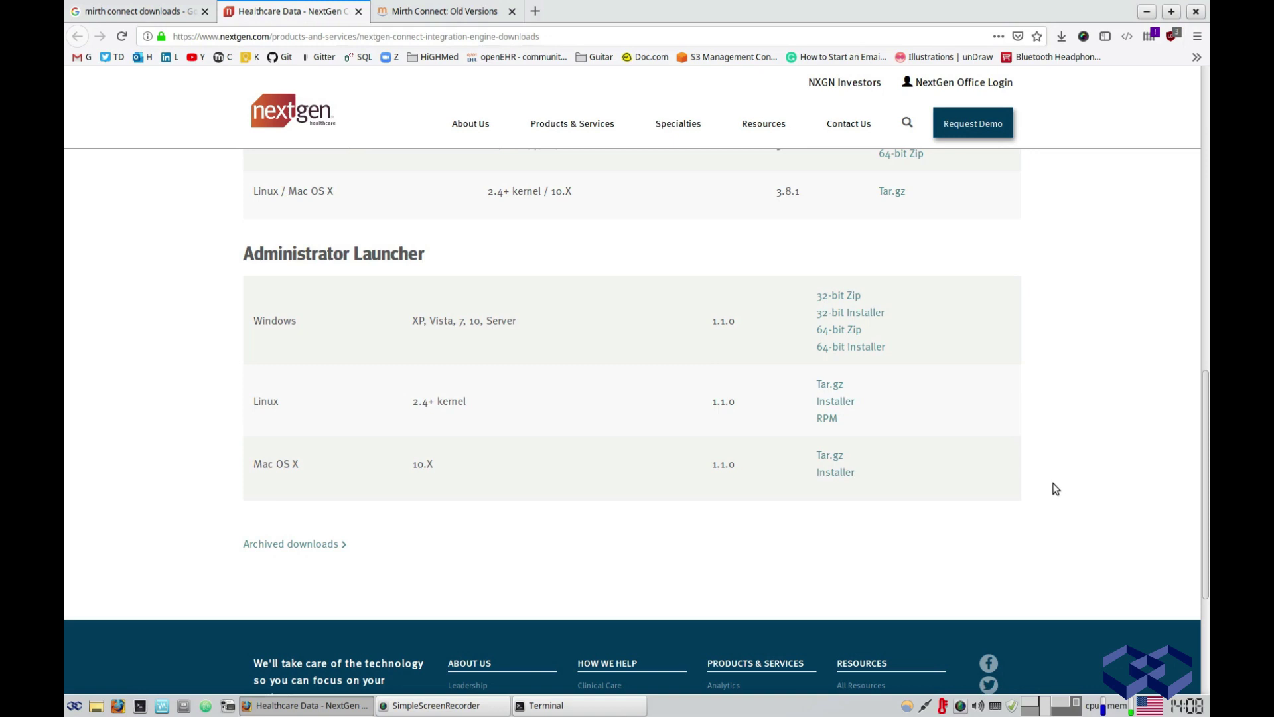
{"action": "left_click", "coordinate": [534, 702]}
Move up to /opt, enter mirth-3.8.1 and list its contents.
{"action": "type", "text": "cd .."}
{"action": "key", "text": "Return"}
{"action": "type", "text": "cd mirth-"}
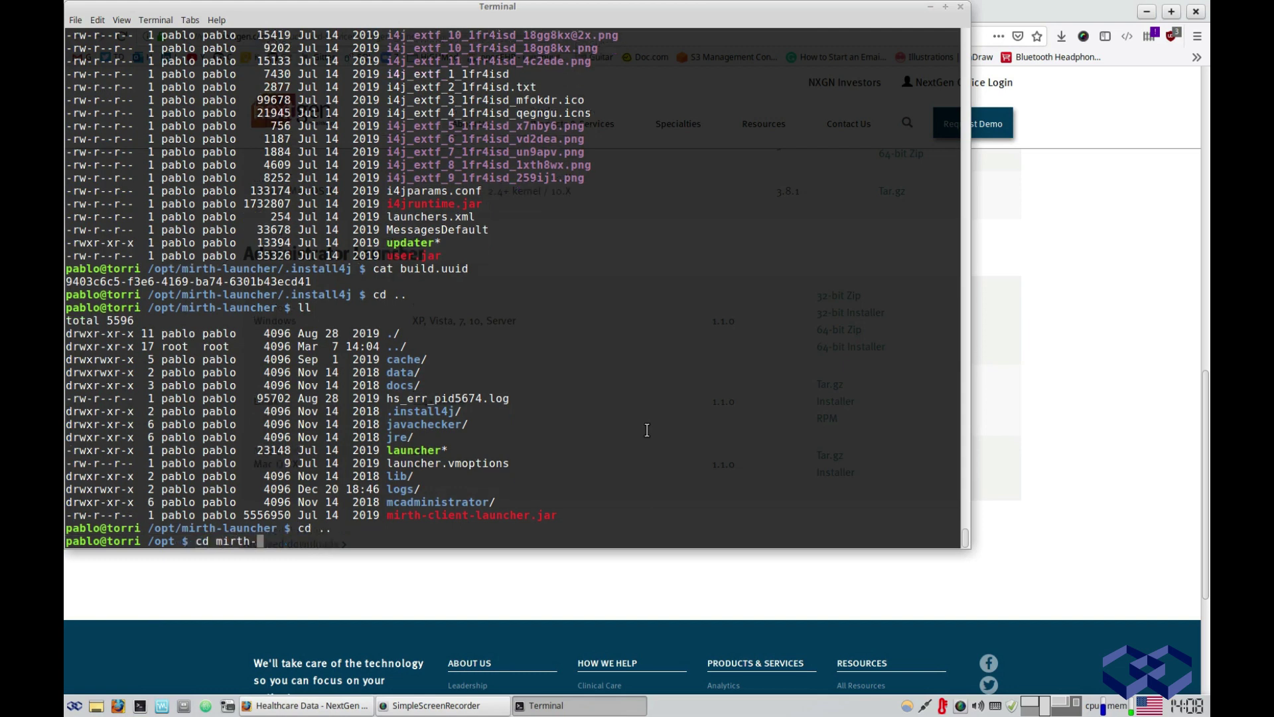
{"action": "type", "text": "3.8"}
{"action": "key", "text": "Tab"}
{"action": "key", "text": "Return"}
{"action": "type", "text": "ll"}
{"action": "key", "text": "Return"}
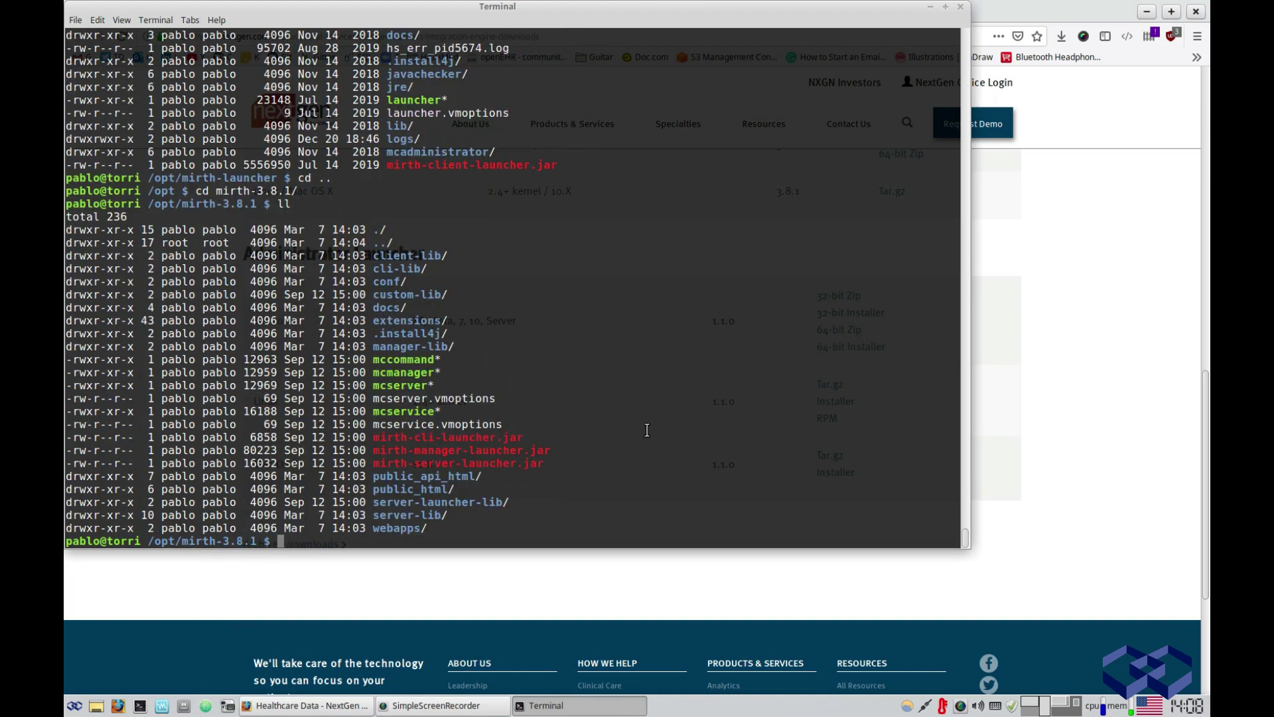
Enter the conf folder, list its files and print mirth.properties.
{"action": "type", "text": "cd con"}
{"action": "key", "text": "Tab"}
{"action": "key", "text": "Return"}
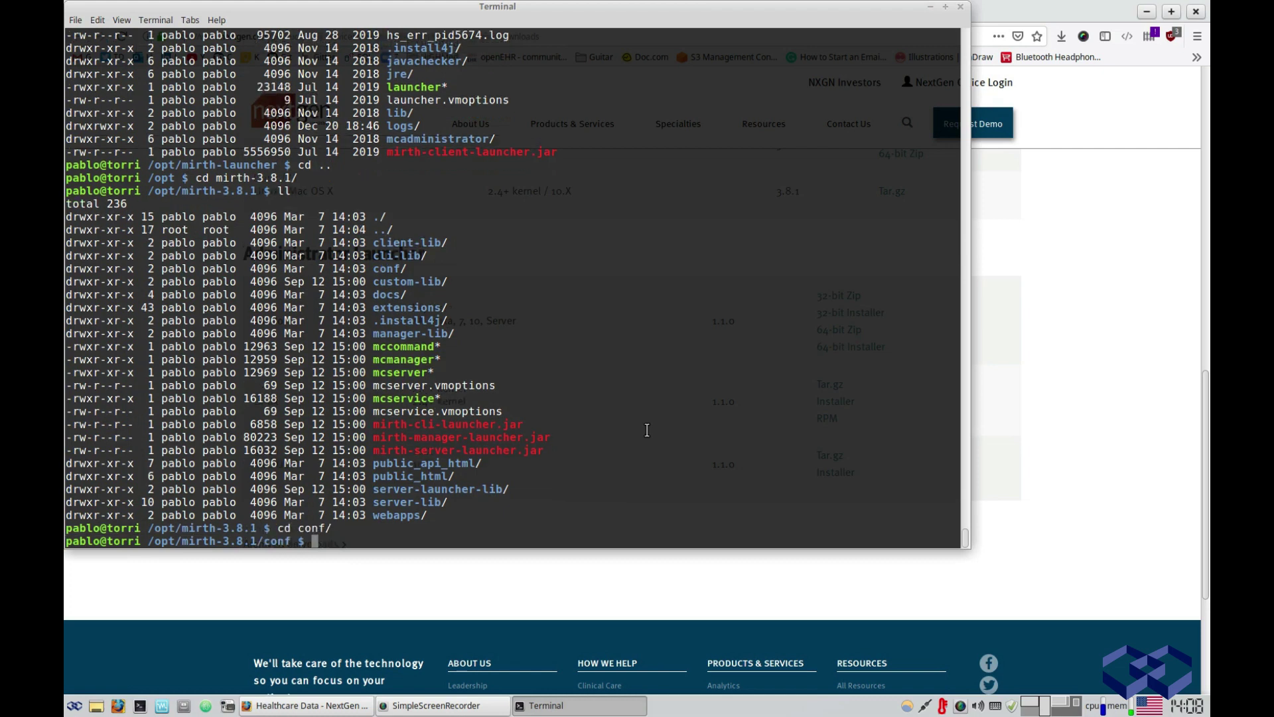
{"action": "type", "text": "ll"}
{"action": "key", "text": "Return"}
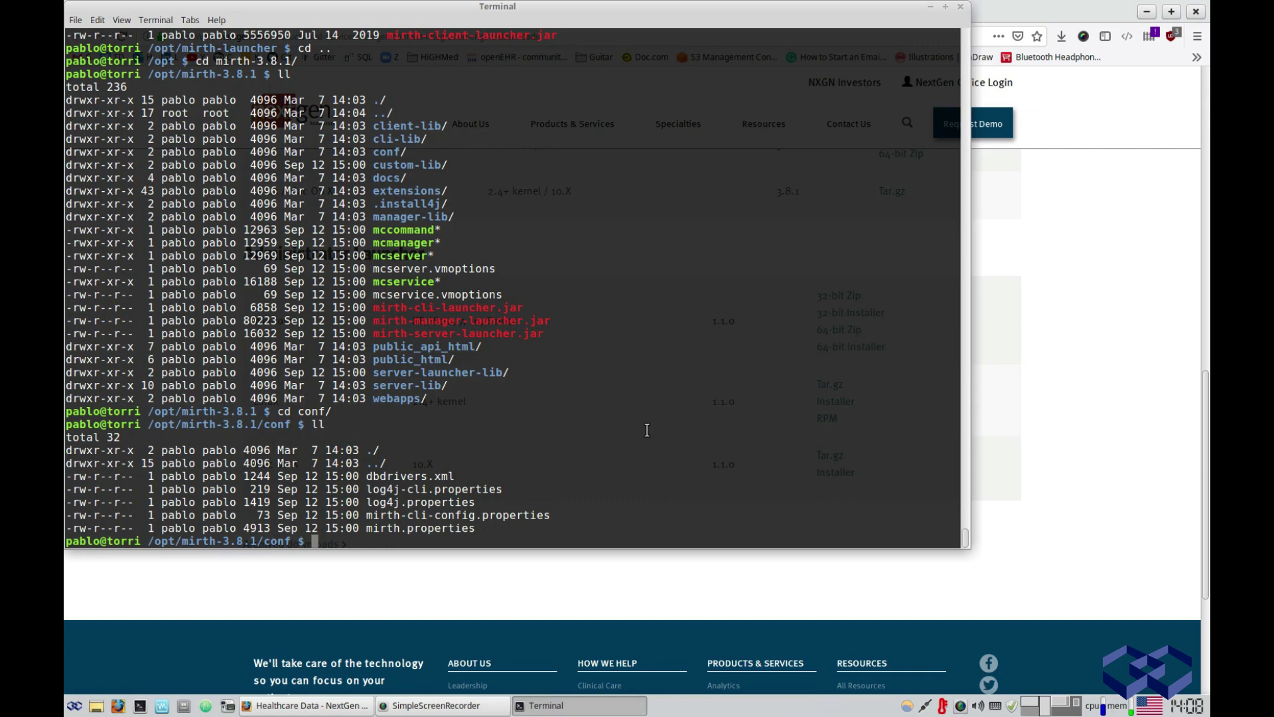
{"action": "type", "text": "cat mirth.p"}
{"action": "key", "text": "Tab"}
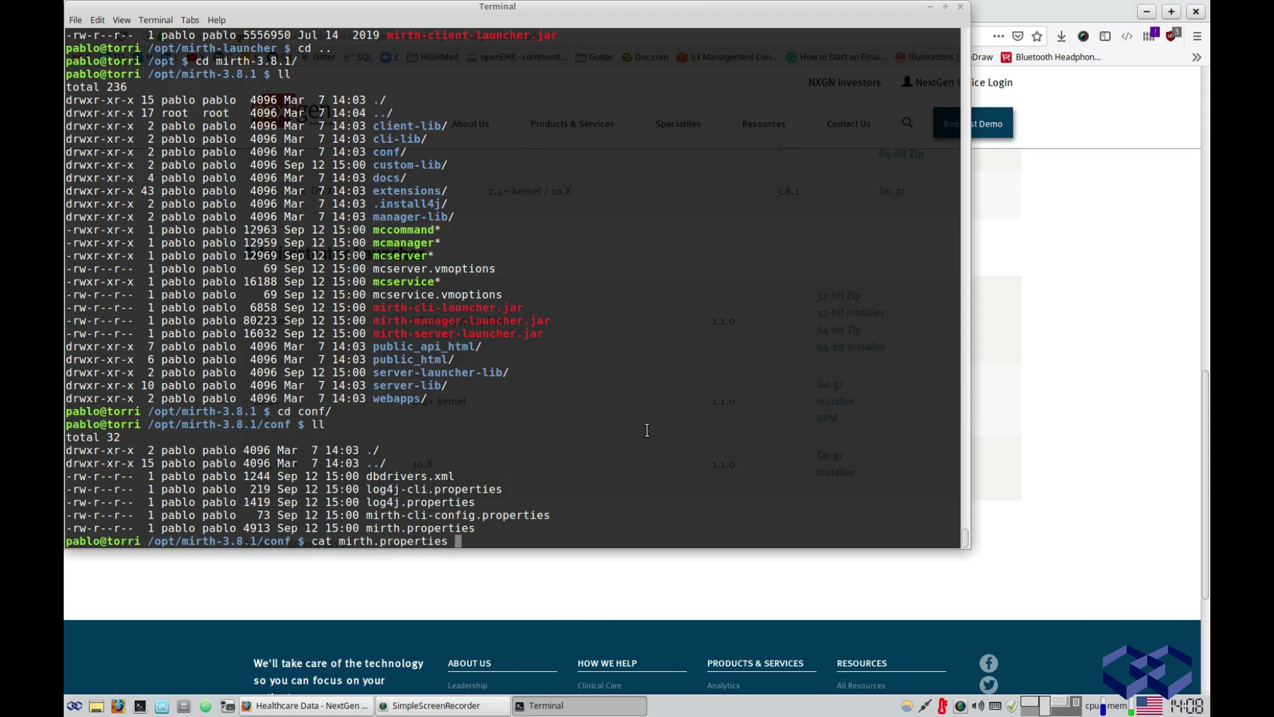
{"action": "key", "text": "Return"}
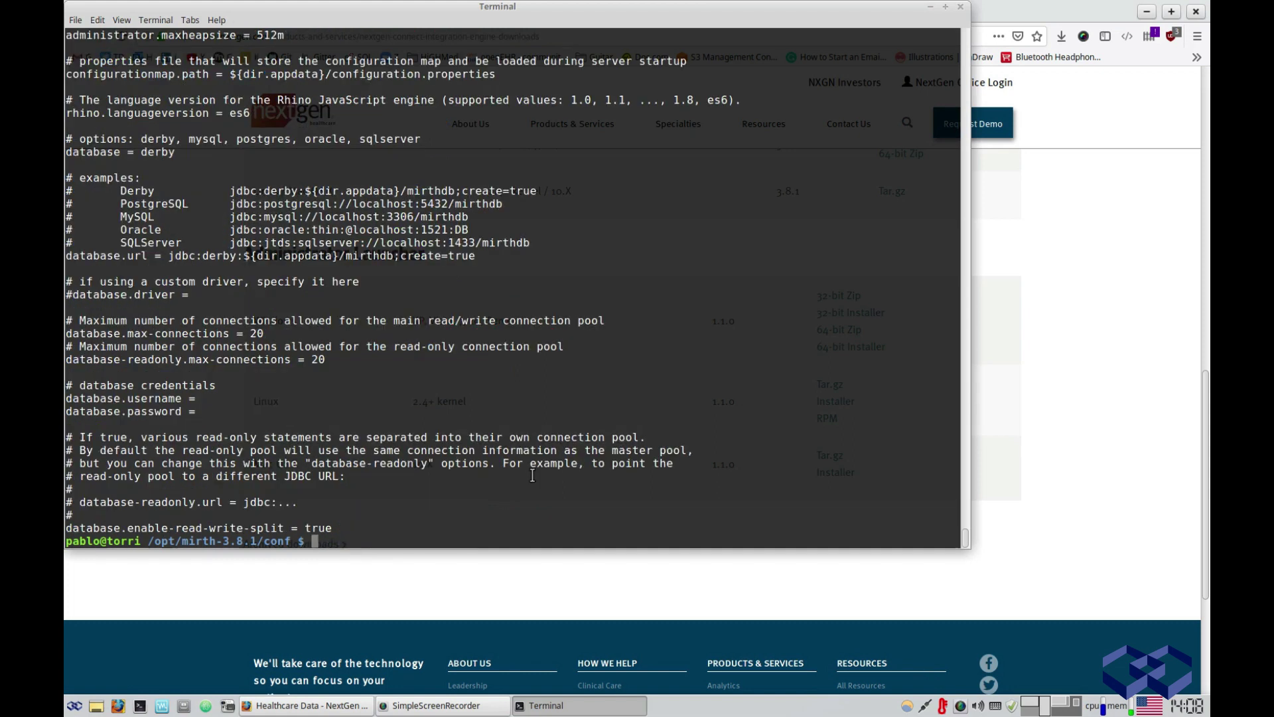
Scroll to the top of mirth.properties and highlight the http and https port settings.
{"action": "scroll", "coordinate": [361, 437], "scroll_direction": "up", "scroll_amount": 10}
{"action": "scroll", "coordinate": [361, 438], "scroll_direction": "up", "scroll_amount": 20}
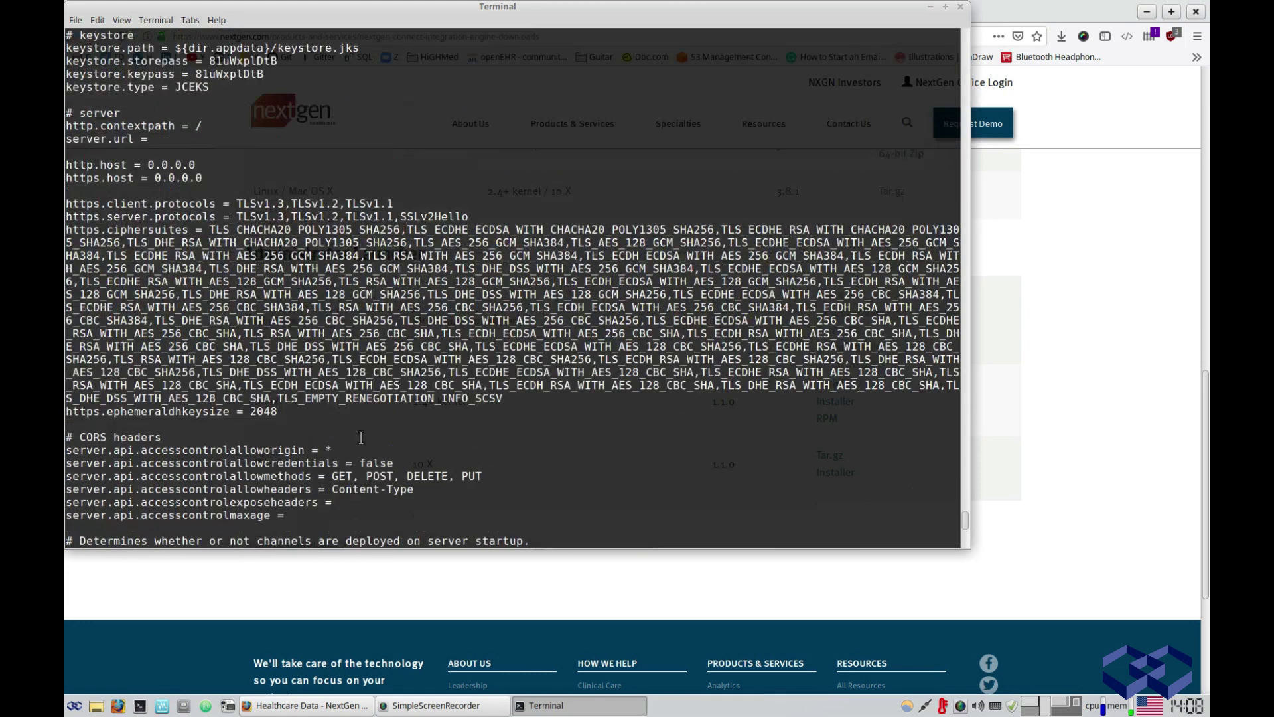
{"action": "scroll", "coordinate": [361, 438], "scroll_direction": "up", "scroll_amount": 2}
{"action": "scroll", "coordinate": [361, 438], "scroll_direction": "down", "scroll_amount": 4}
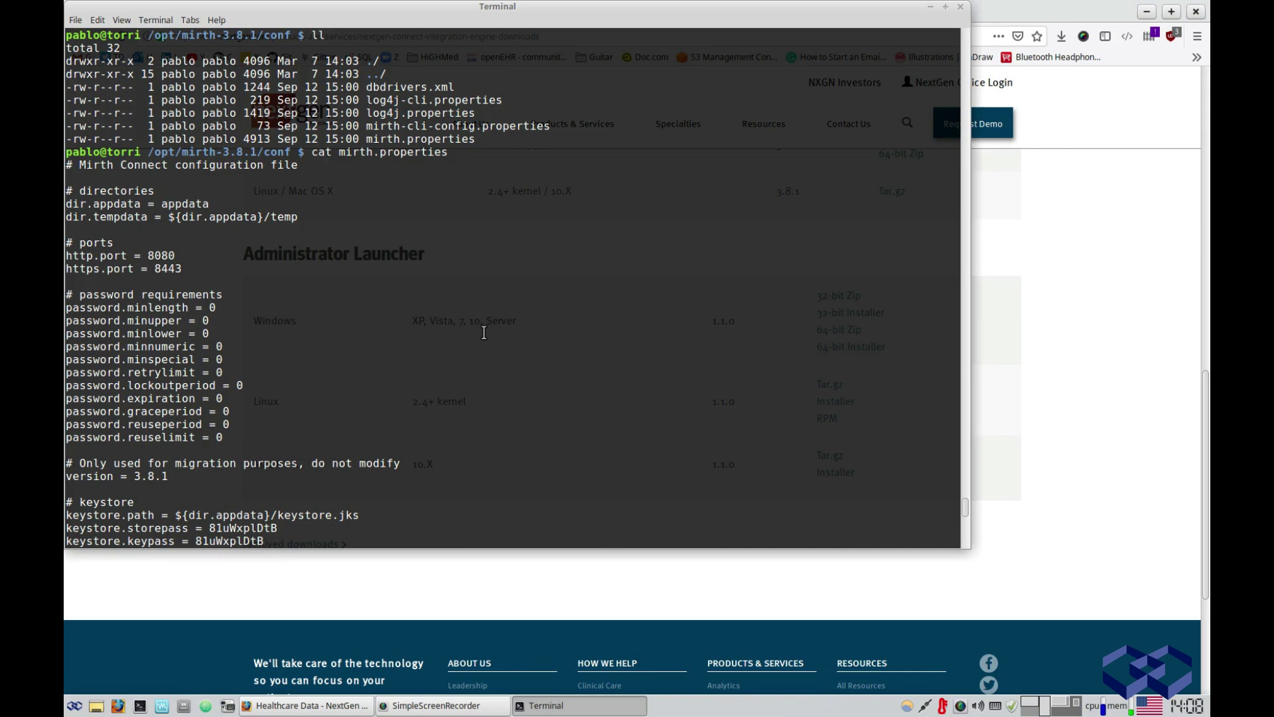
{"action": "left_click_drag", "start_coordinate": [199, 268], "coordinate": [67, 257]}
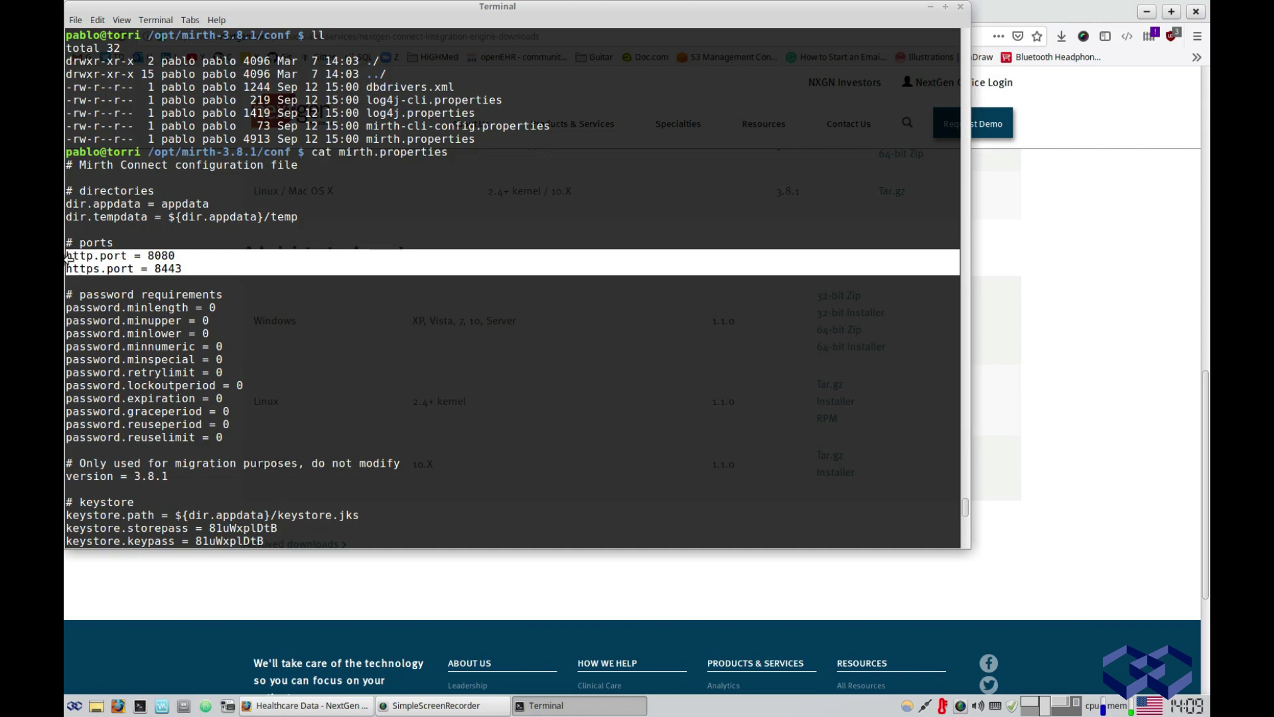
{"action": "scroll", "coordinate": [269, 358], "scroll_direction": "down", "scroll_amount": 4}
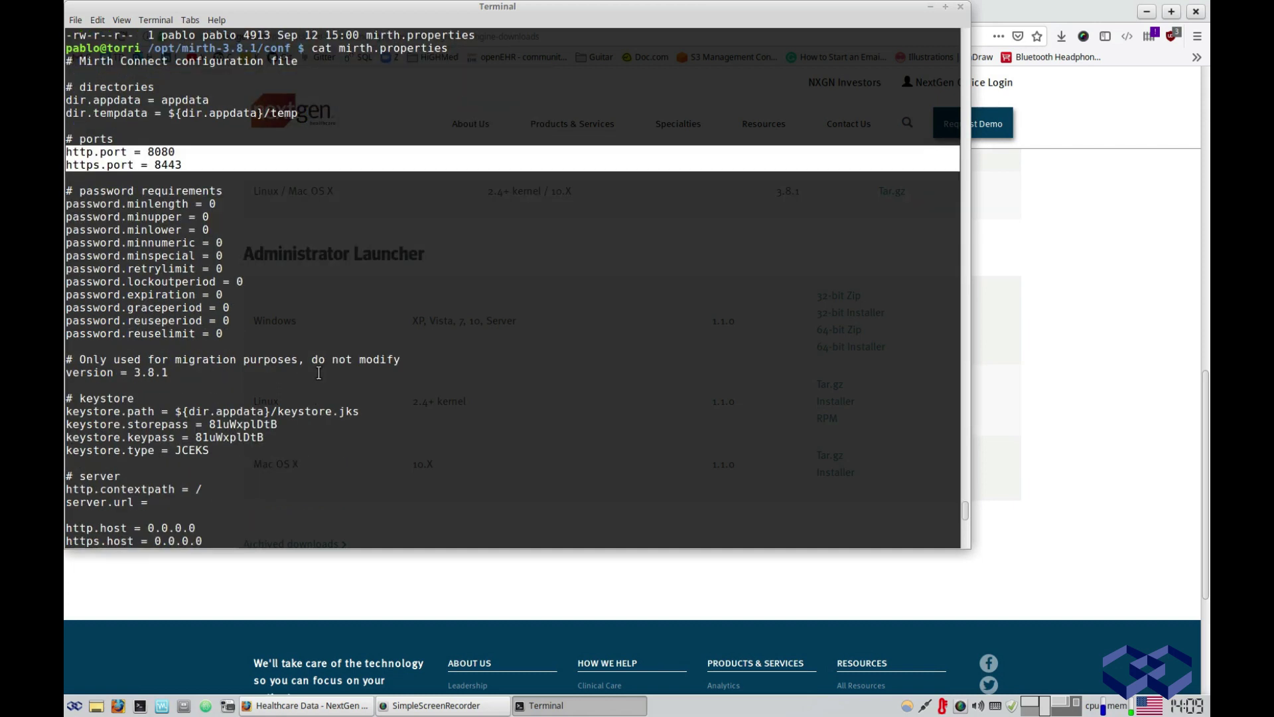
{"action": "scroll", "coordinate": [318, 373], "scroll_direction": "down", "scroll_amount": 1}
{"action": "scroll", "coordinate": [319, 373], "scroll_direction": "down", "scroll_amount": 1}
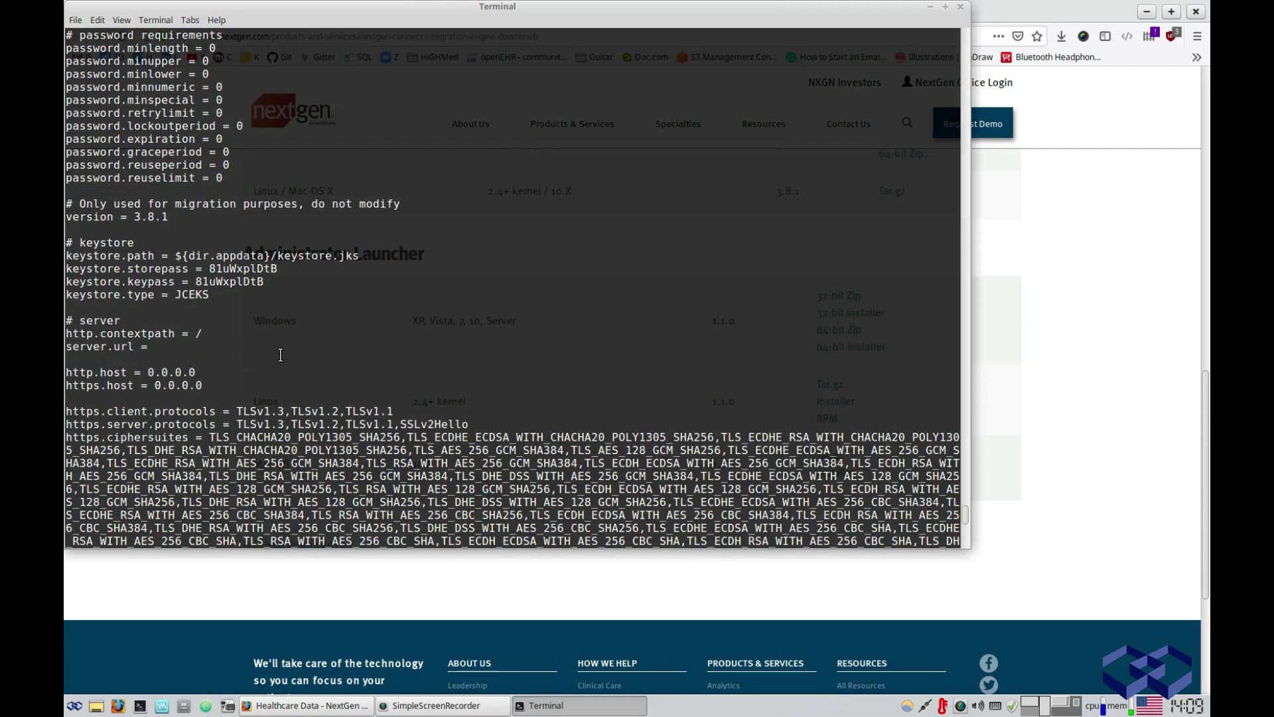
{"action": "left_click_drag", "start_coordinate": [176, 218], "coordinate": [65, 218]}
Scroll down to the database section and highlight the database.url line.
{"action": "scroll", "coordinate": [393, 264], "scroll_direction": "down", "scroll_amount": 1}
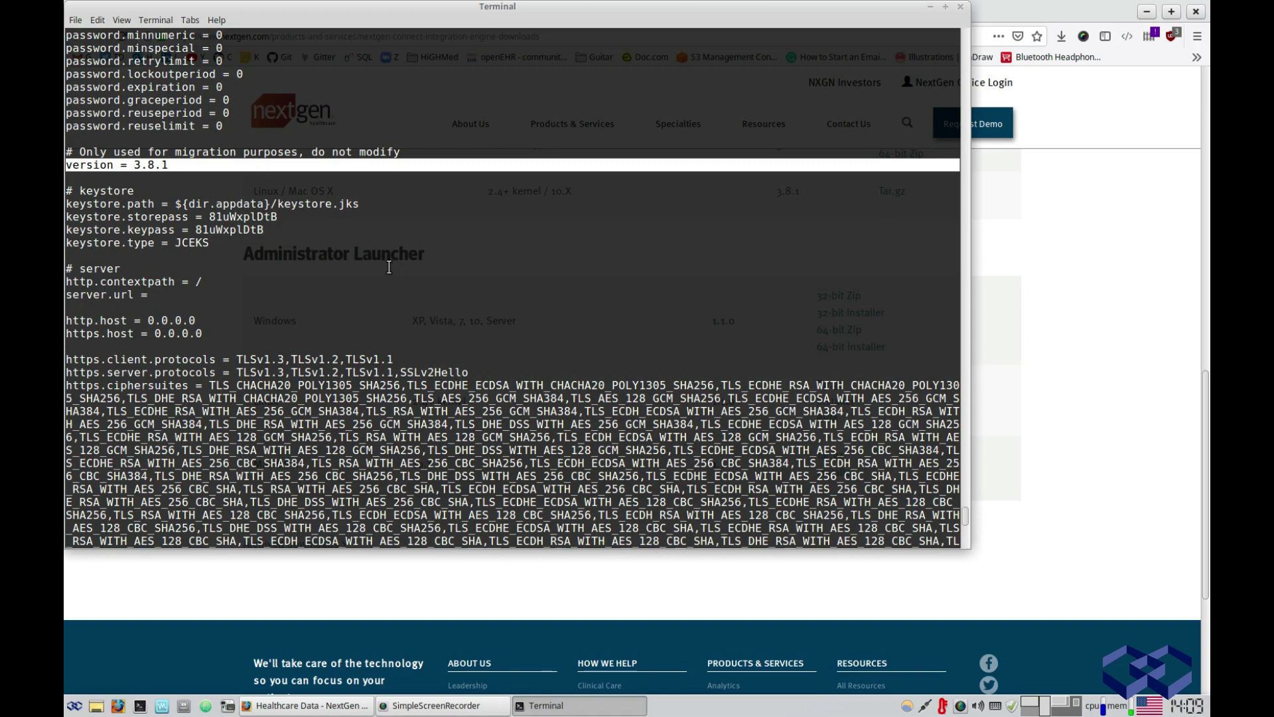
{"action": "scroll", "coordinate": [388, 267], "scroll_direction": "down", "scroll_amount": 1}
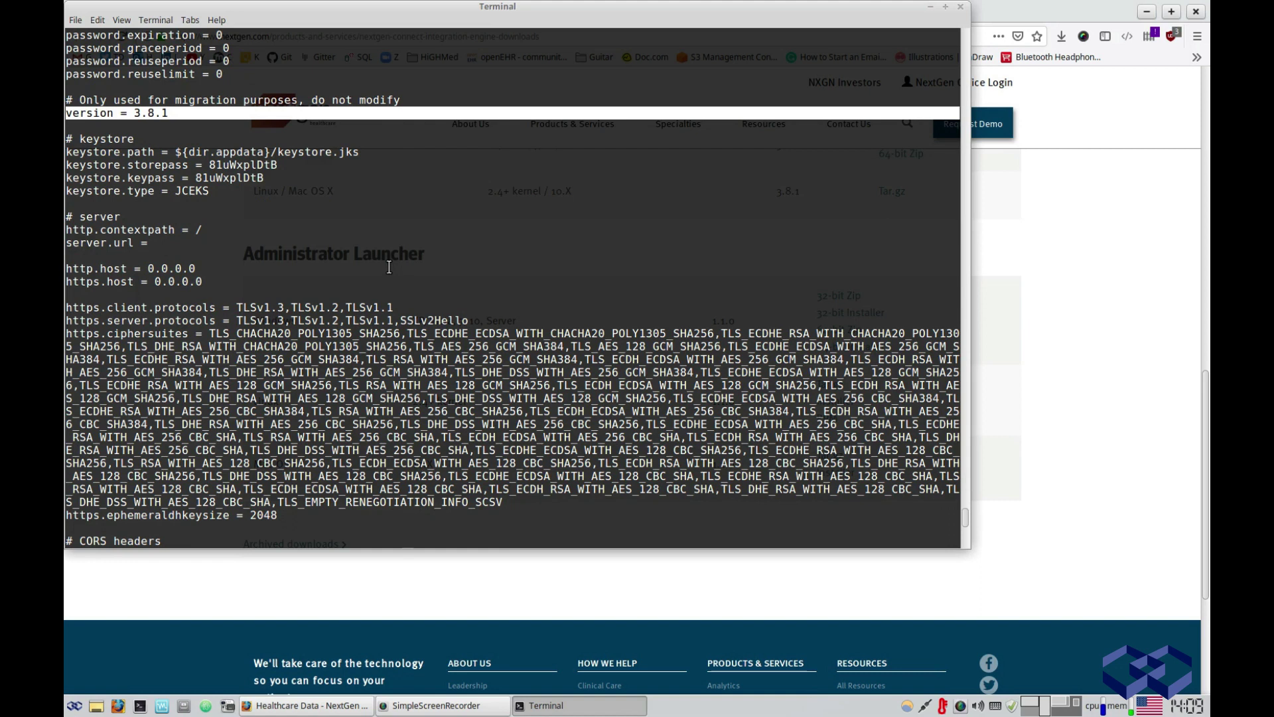
{"action": "scroll", "coordinate": [389, 266], "scroll_direction": "down", "scroll_amount": 1}
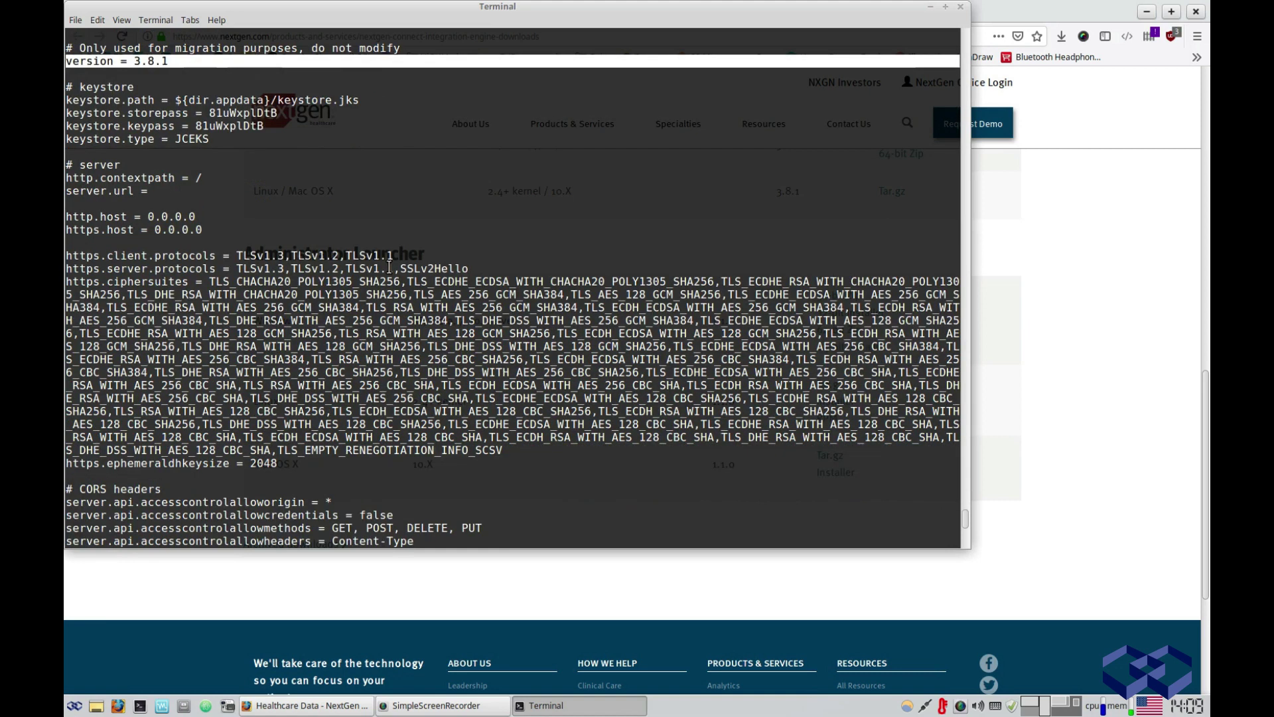
{"action": "scroll", "coordinate": [389, 266], "scroll_direction": "down", "scroll_amount": 2}
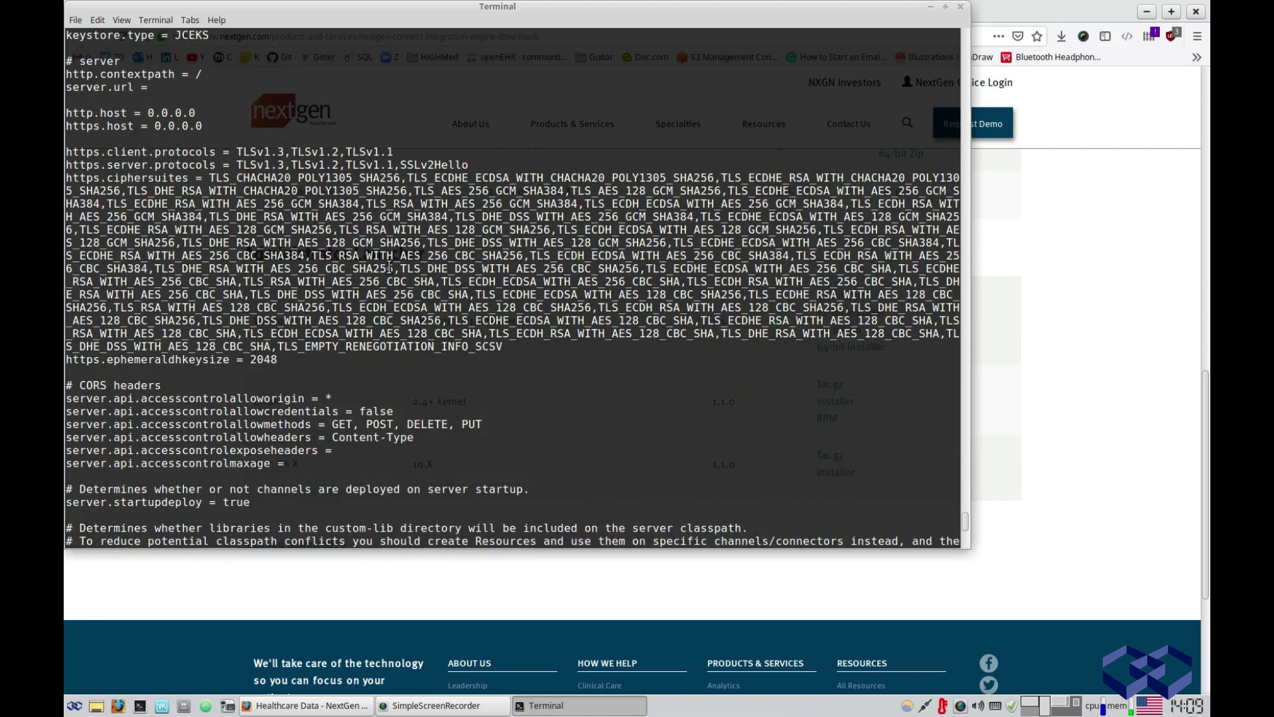
{"action": "scroll", "coordinate": [389, 266], "scroll_direction": "down", "scroll_amount": 2}
{"action": "scroll", "coordinate": [389, 266], "scroll_direction": "down", "scroll_amount": 2}
{"action": "scroll", "coordinate": [389, 267], "scroll_direction": "down", "scroll_amount": 2}
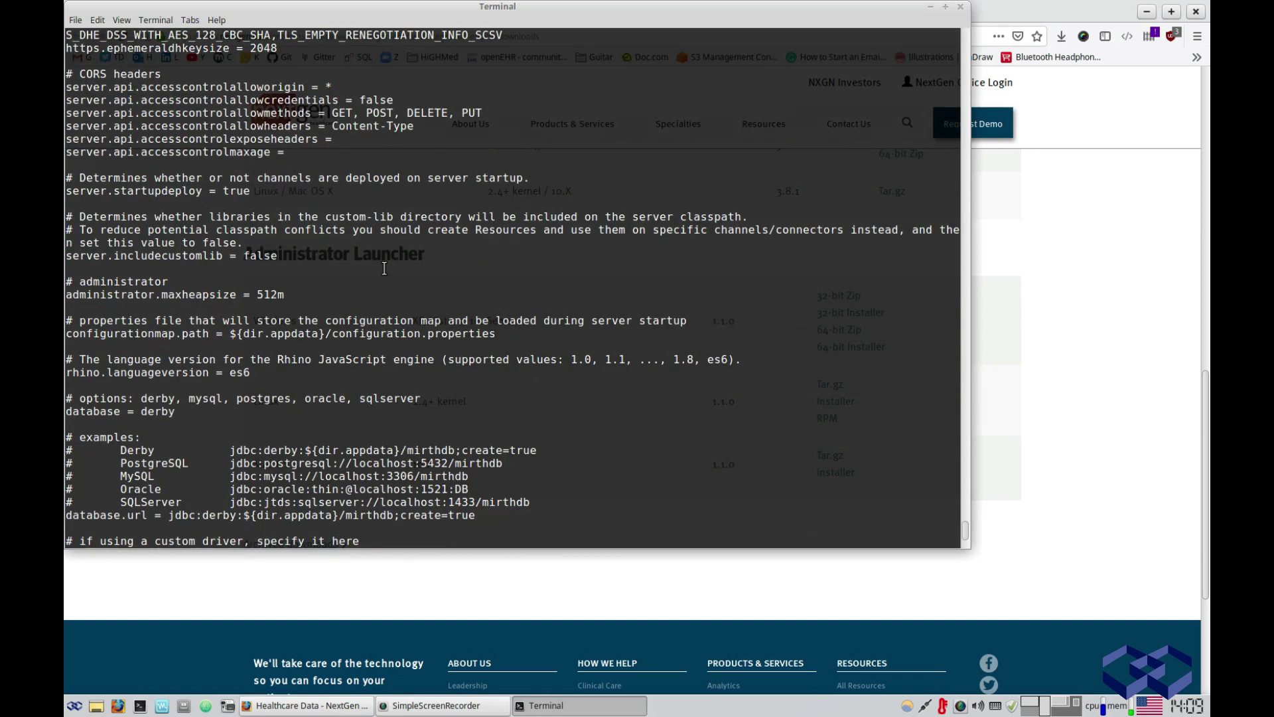
{"action": "scroll", "coordinate": [384, 268], "scroll_direction": "down", "scroll_amount": 5}
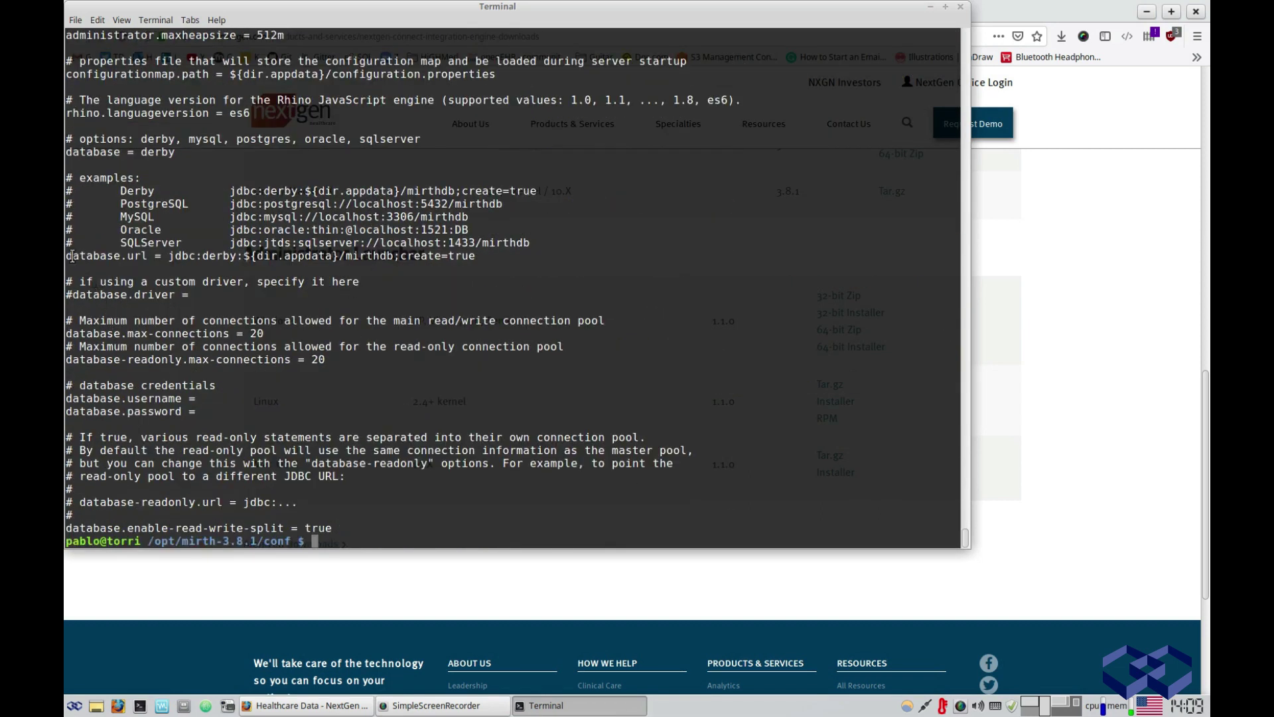
{"action": "left_click_drag", "start_coordinate": [69, 255], "coordinate": [487, 254]}
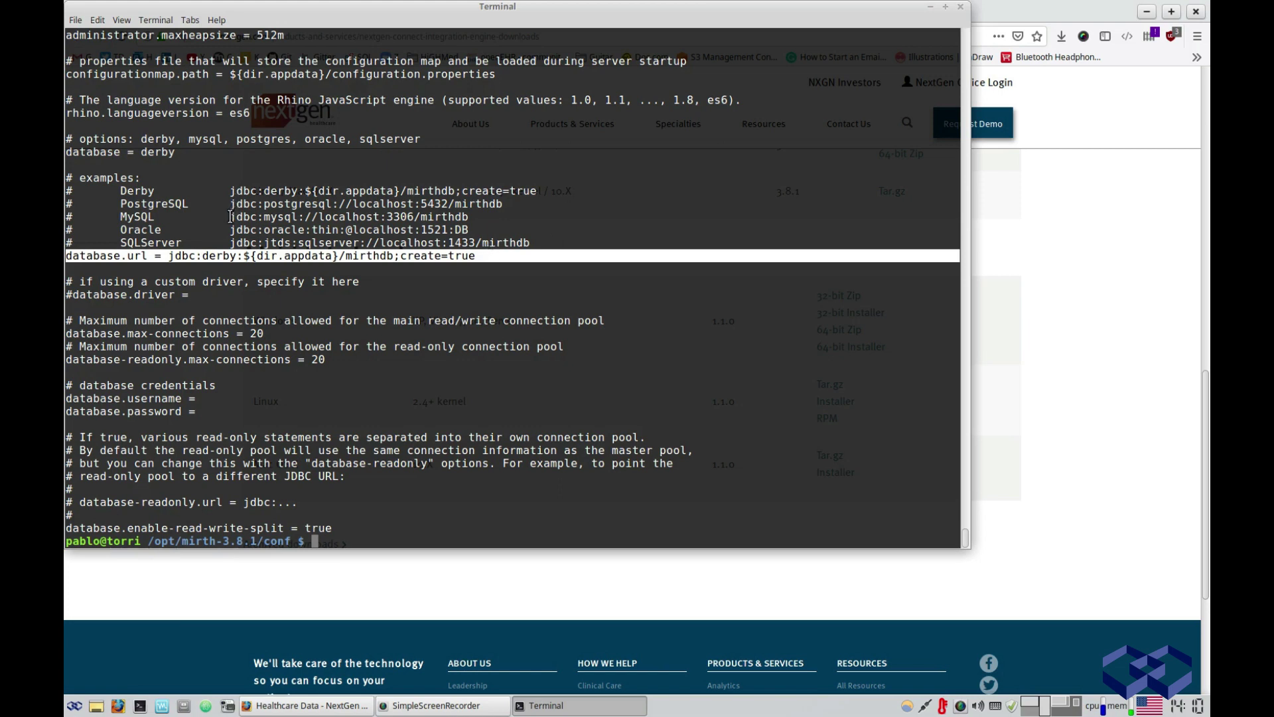
{"action": "left_click", "coordinate": [150, 263]}
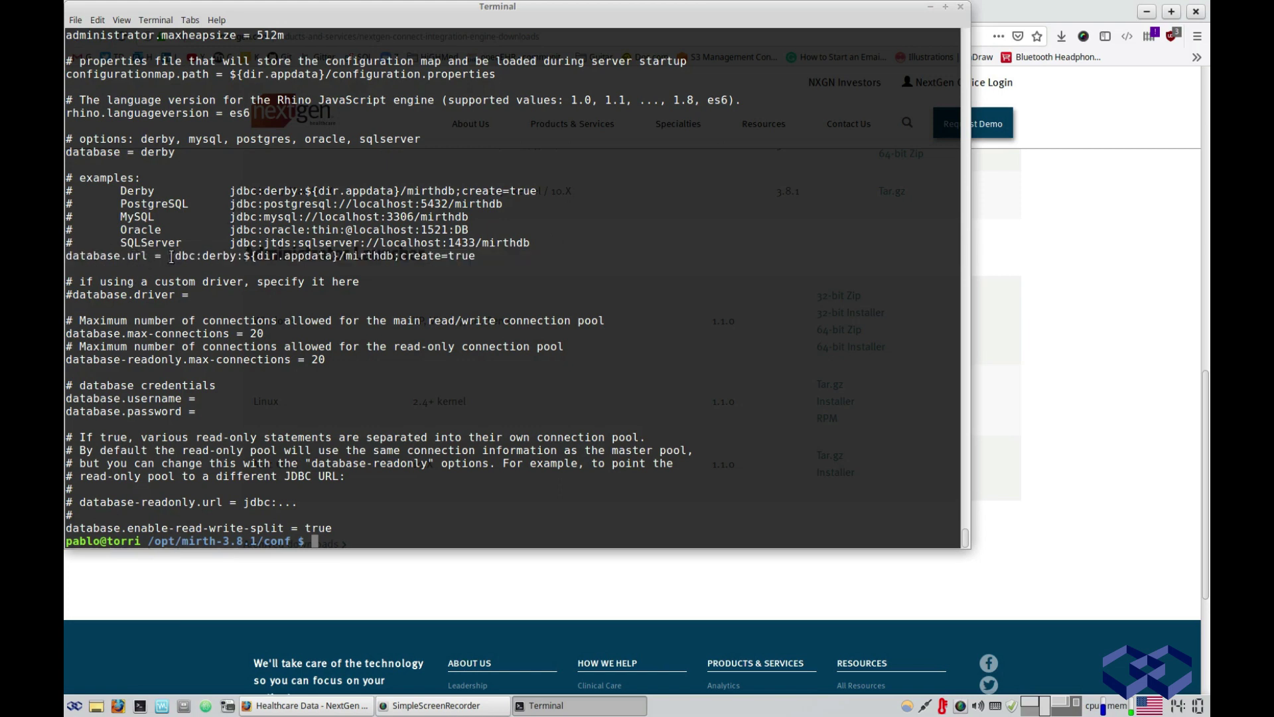
{"action": "left_click_drag", "start_coordinate": [163, 256], "coordinate": [475, 257]}
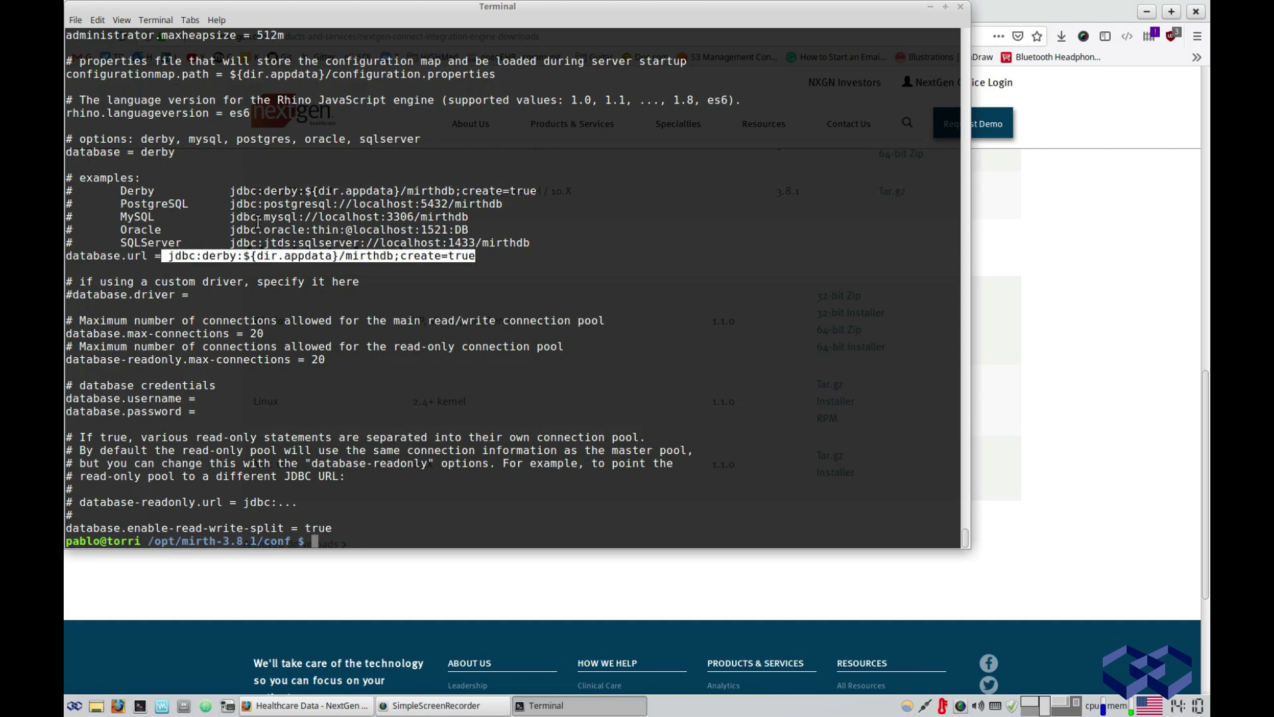
{"action": "left_click_drag", "start_coordinate": [230, 216], "coordinate": [469, 217]}
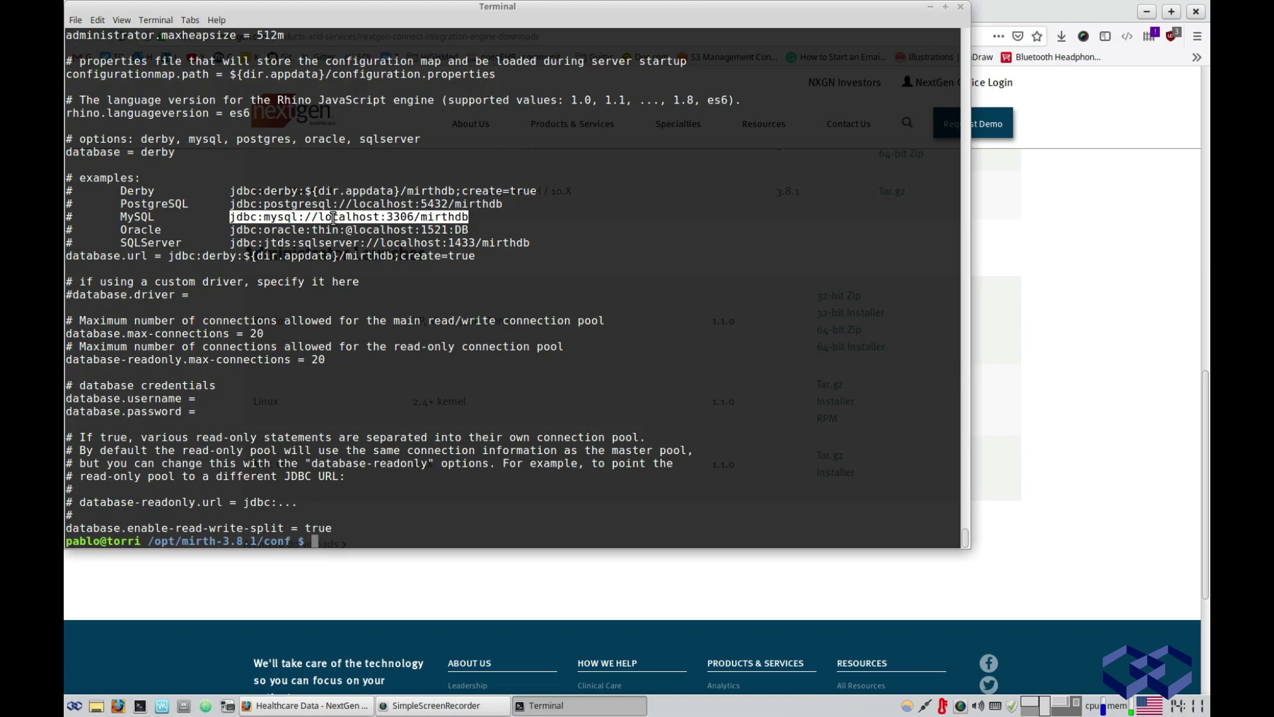
{"action": "left_click_drag", "start_coordinate": [66, 399], "coordinate": [262, 410]}
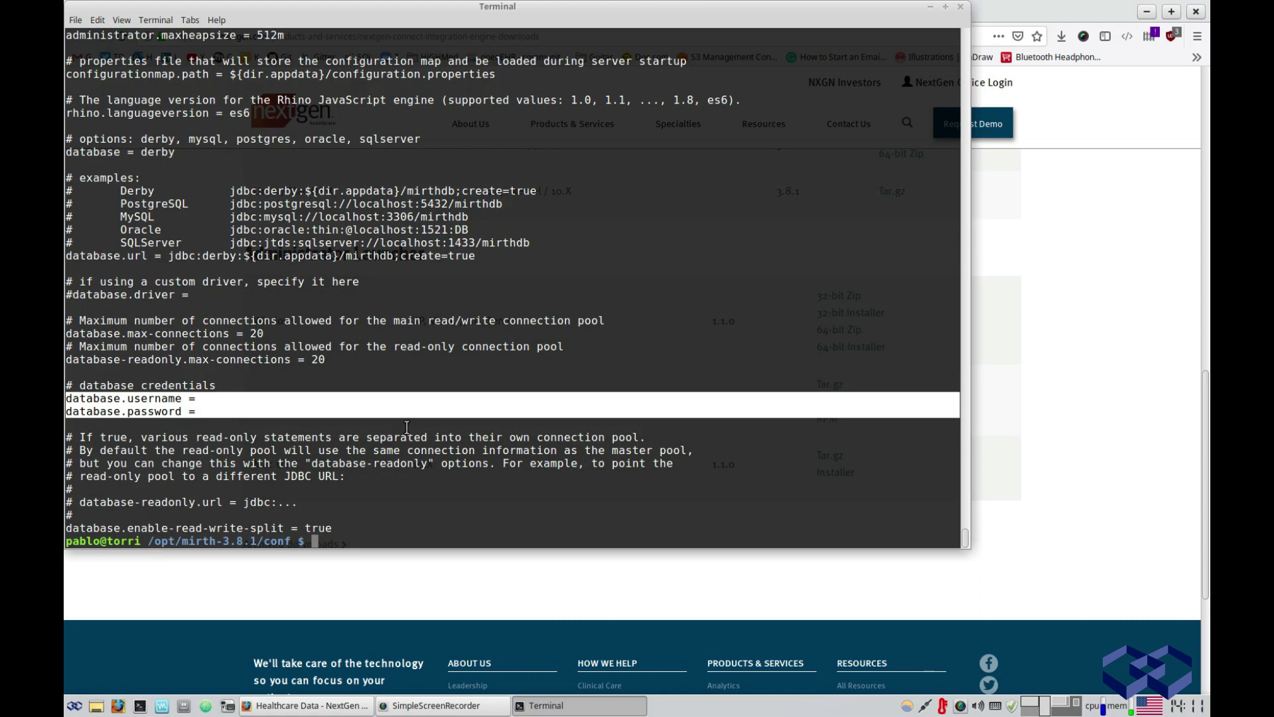
{"action": "left_click_drag", "start_coordinate": [141, 190], "coordinate": [170, 239]}
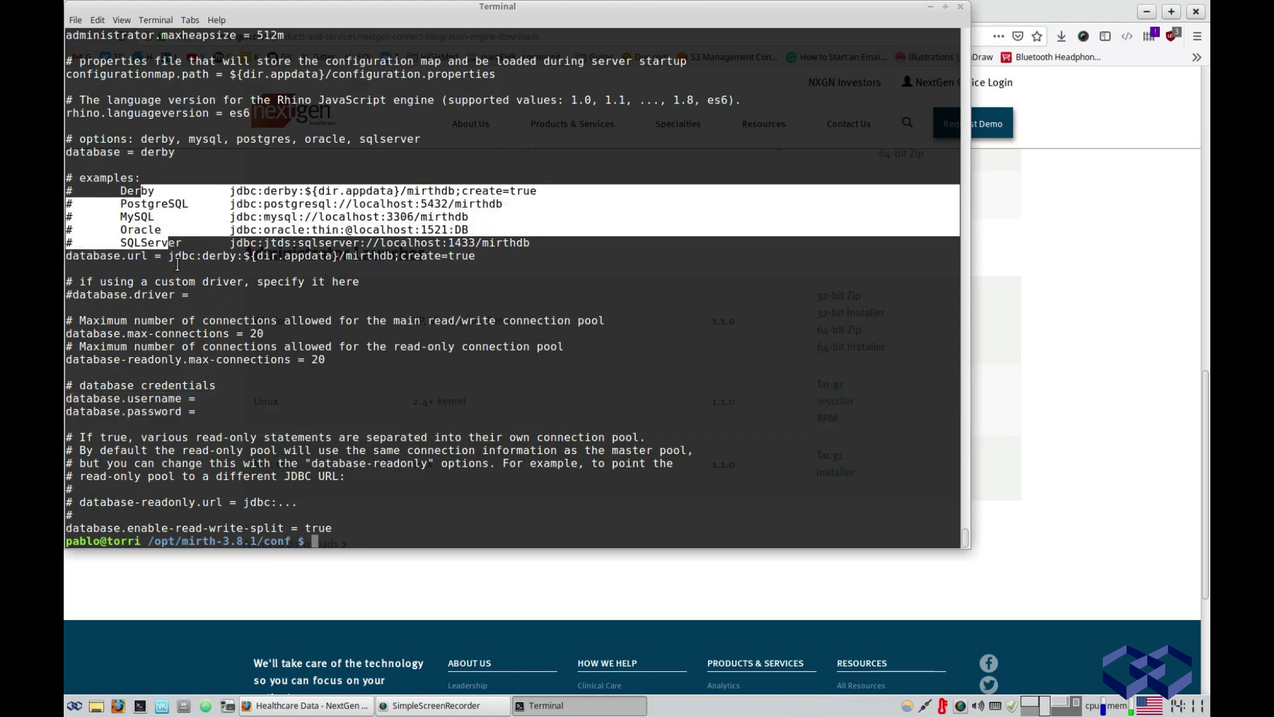
{"action": "left_click_drag", "start_coordinate": [143, 387], "coordinate": [163, 424]}
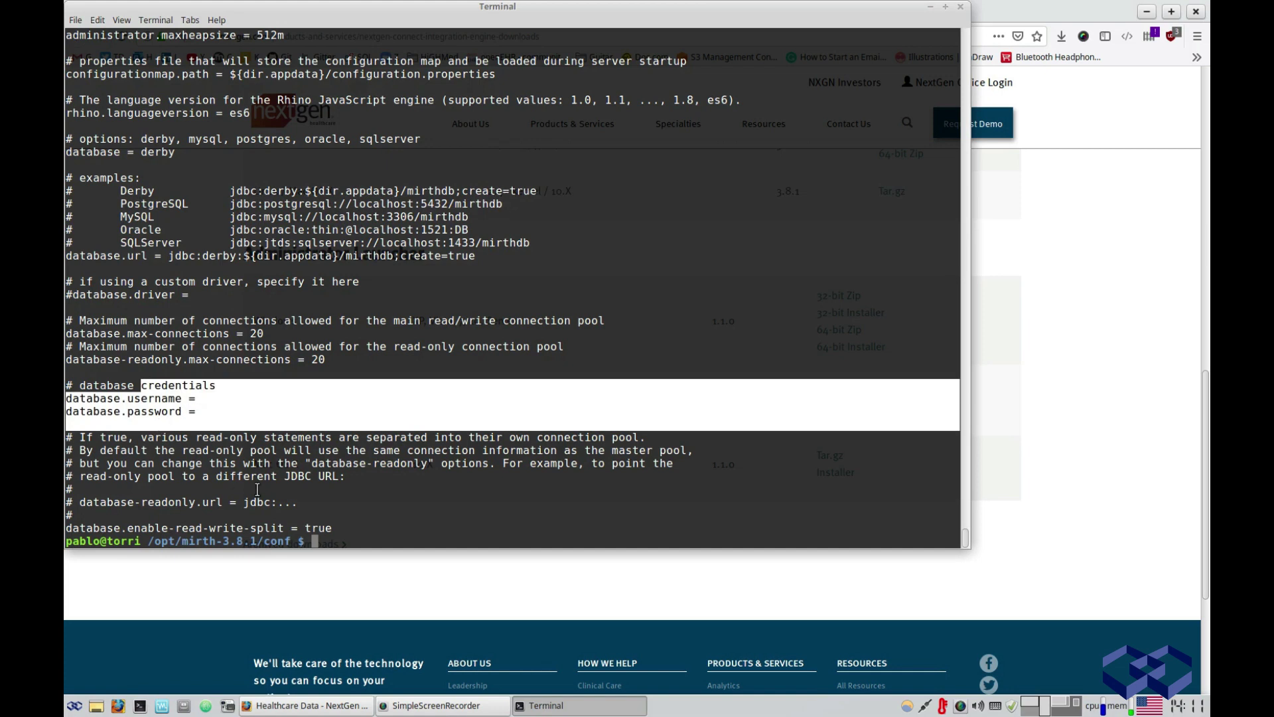
{"action": "scroll", "coordinate": [258, 489], "scroll_direction": "up", "scroll_amount": 10}
{"action": "scroll", "coordinate": [258, 489], "scroll_direction": "up", "scroll_amount": 15}
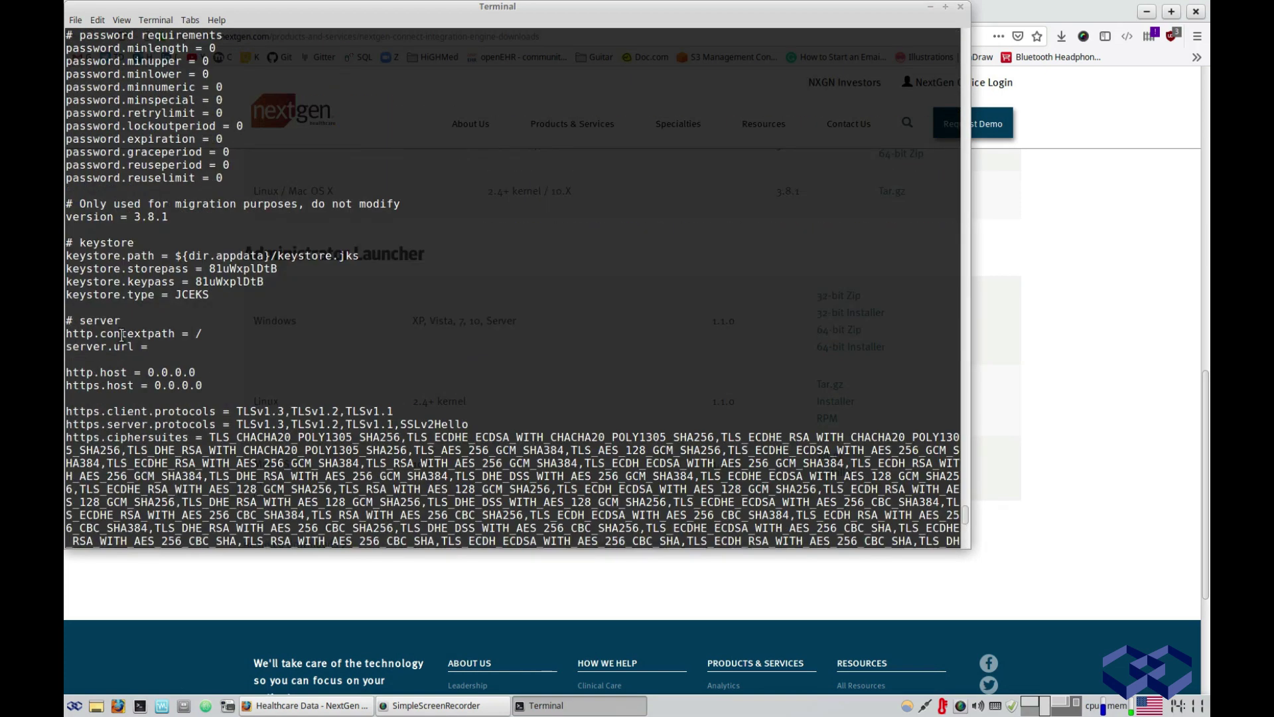
{"action": "left_click_drag", "start_coordinate": [105, 282], "coordinate": [206, 323]}
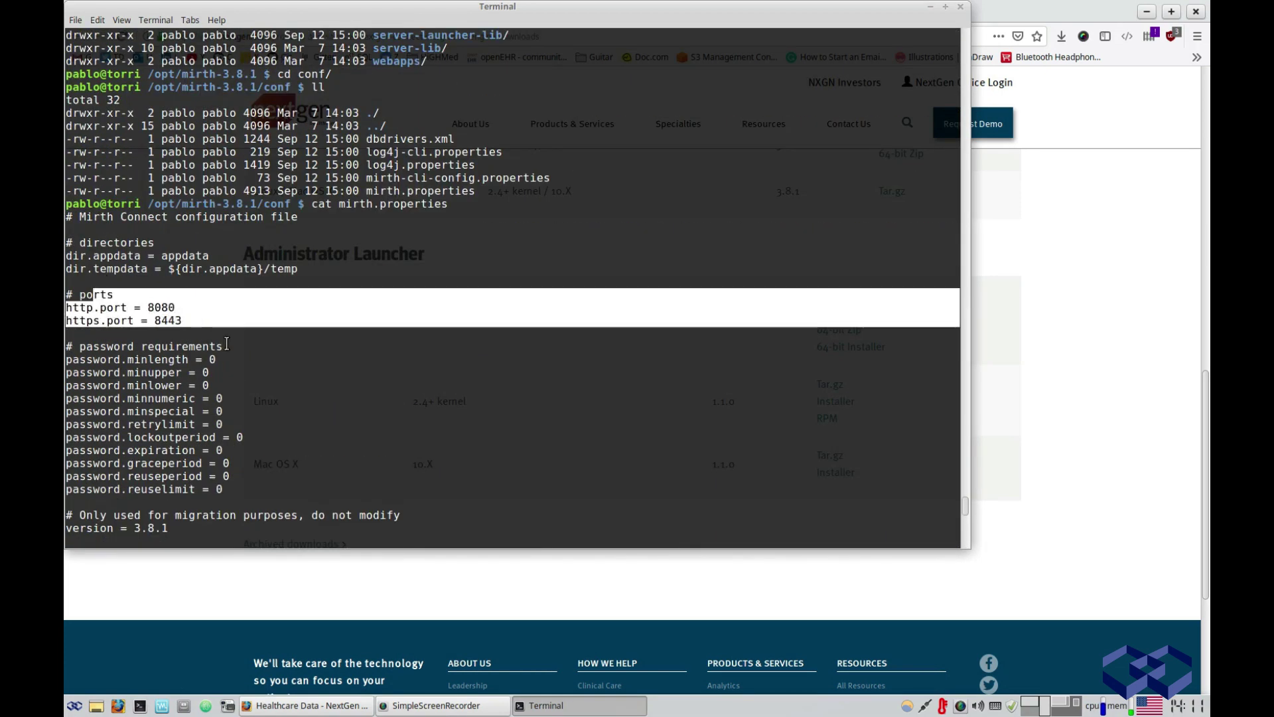
{"action": "scroll", "coordinate": [292, 404], "scroll_direction": "down", "scroll_amount": 8}
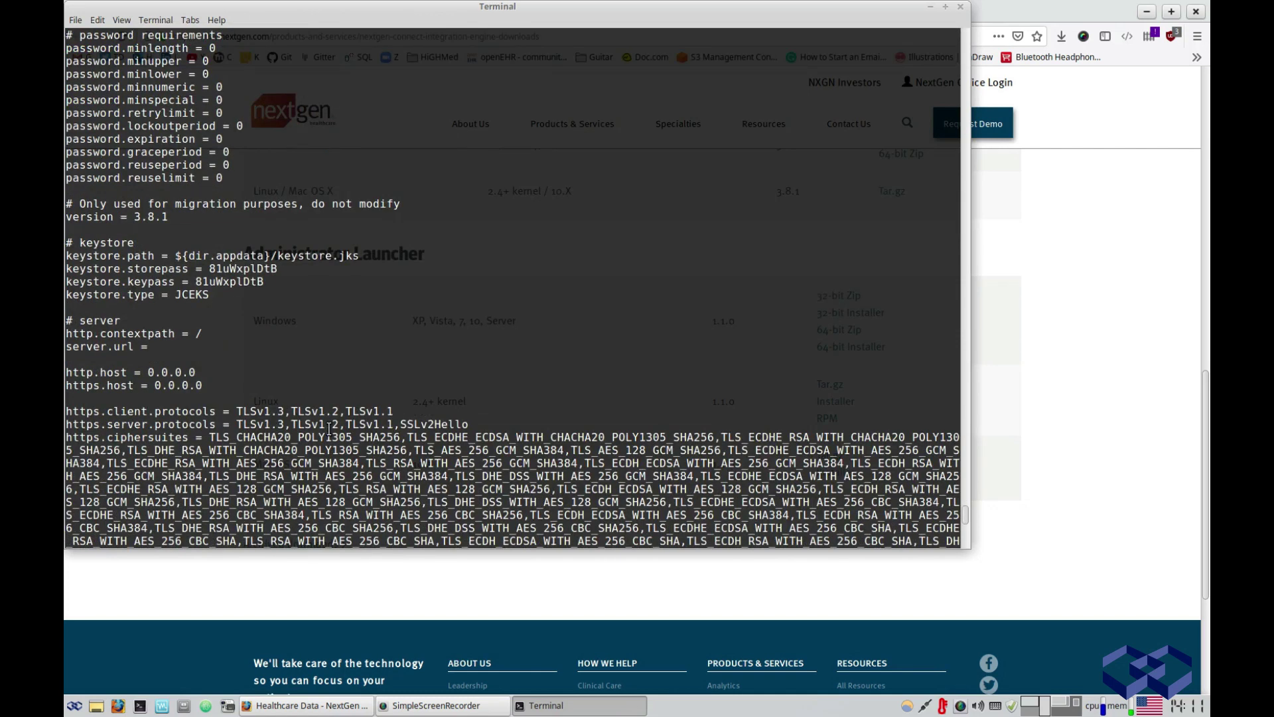
{"action": "scroll", "coordinate": [328, 428], "scroll_direction": "up", "scroll_amount": 5}
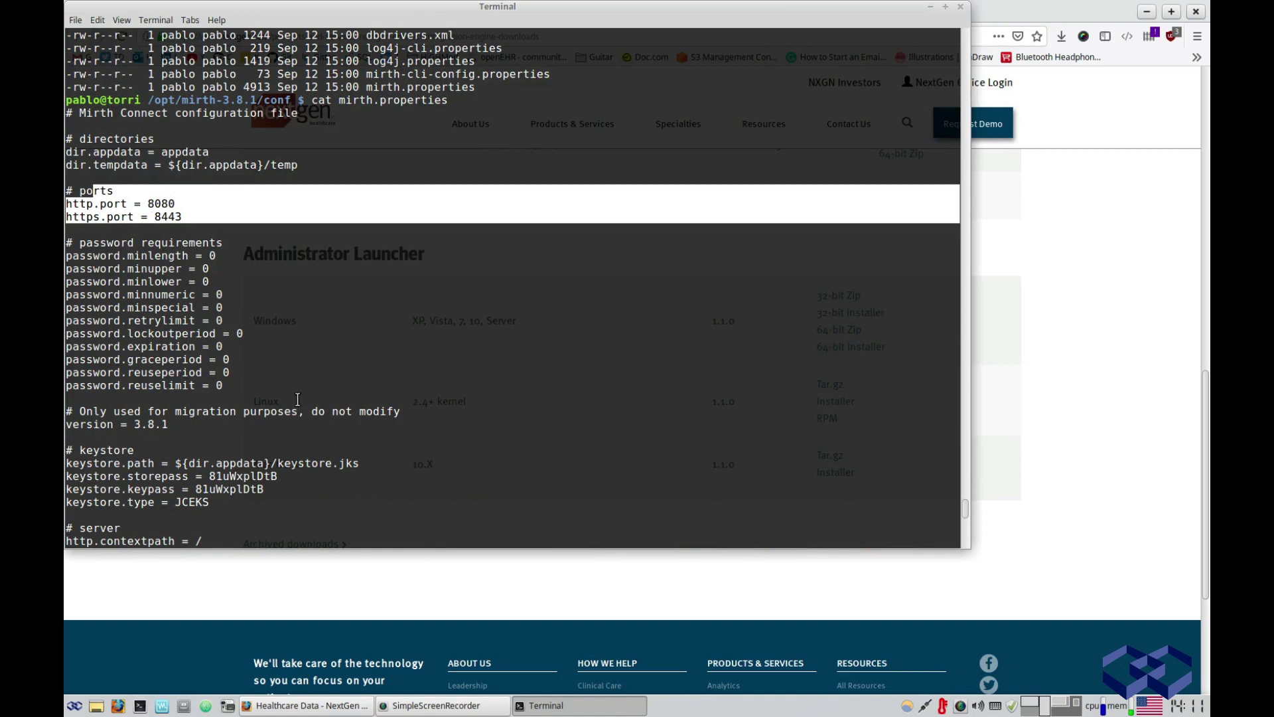
{"action": "scroll", "coordinate": [297, 399], "scroll_direction": "down", "scroll_amount": 15}
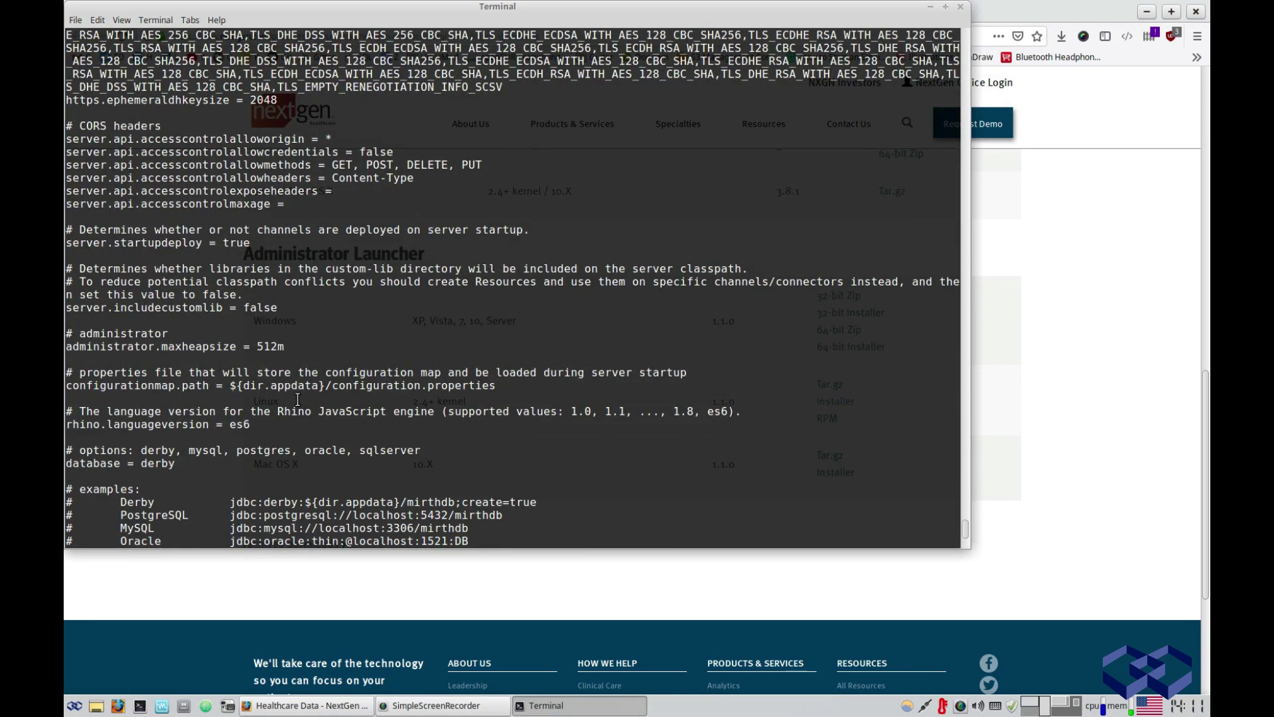
{"action": "scroll", "coordinate": [297, 398], "scroll_direction": "down", "scroll_amount": 3}
{"action": "scroll", "coordinate": [292, 401], "scroll_direction": "down", "scroll_amount": 5}
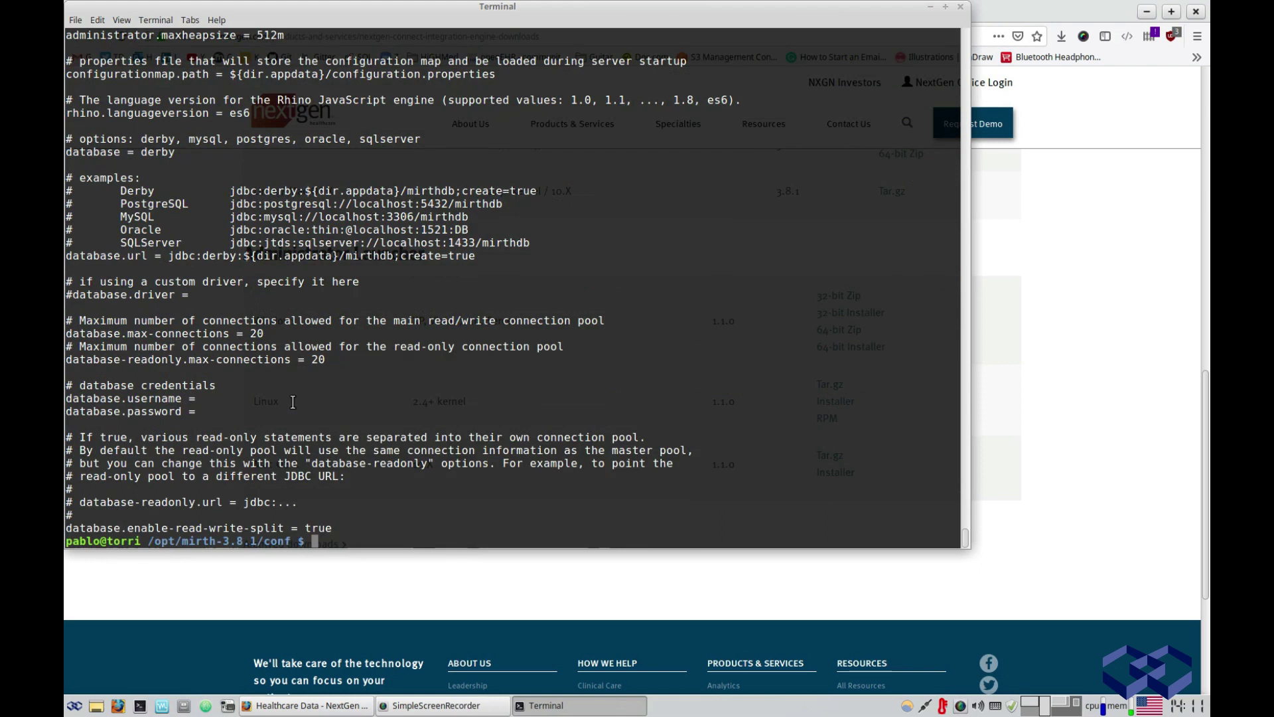
{"action": "left_click_drag", "start_coordinate": [196, 153], "coordinate": [65, 151]}
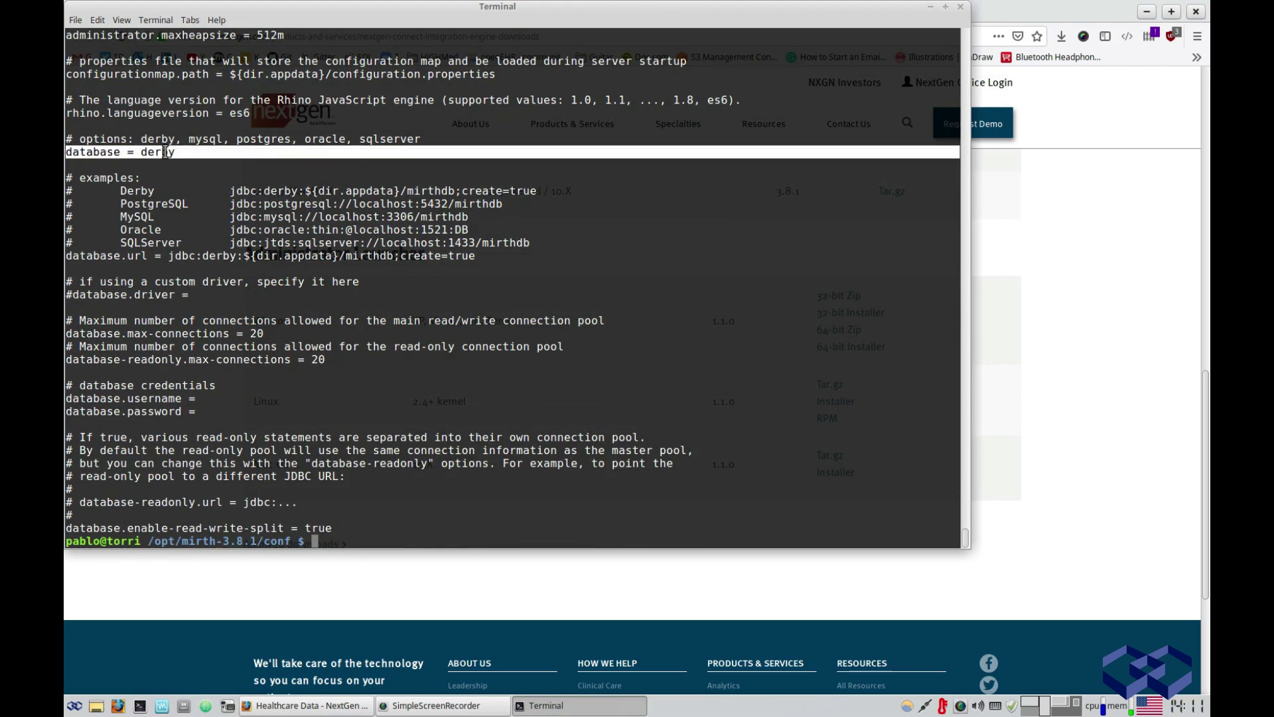
{"action": "left_click_drag", "start_coordinate": [163, 256], "coordinate": [438, 256]}
{"action": "left_click_drag", "start_coordinate": [79, 386], "coordinate": [504, 424]}
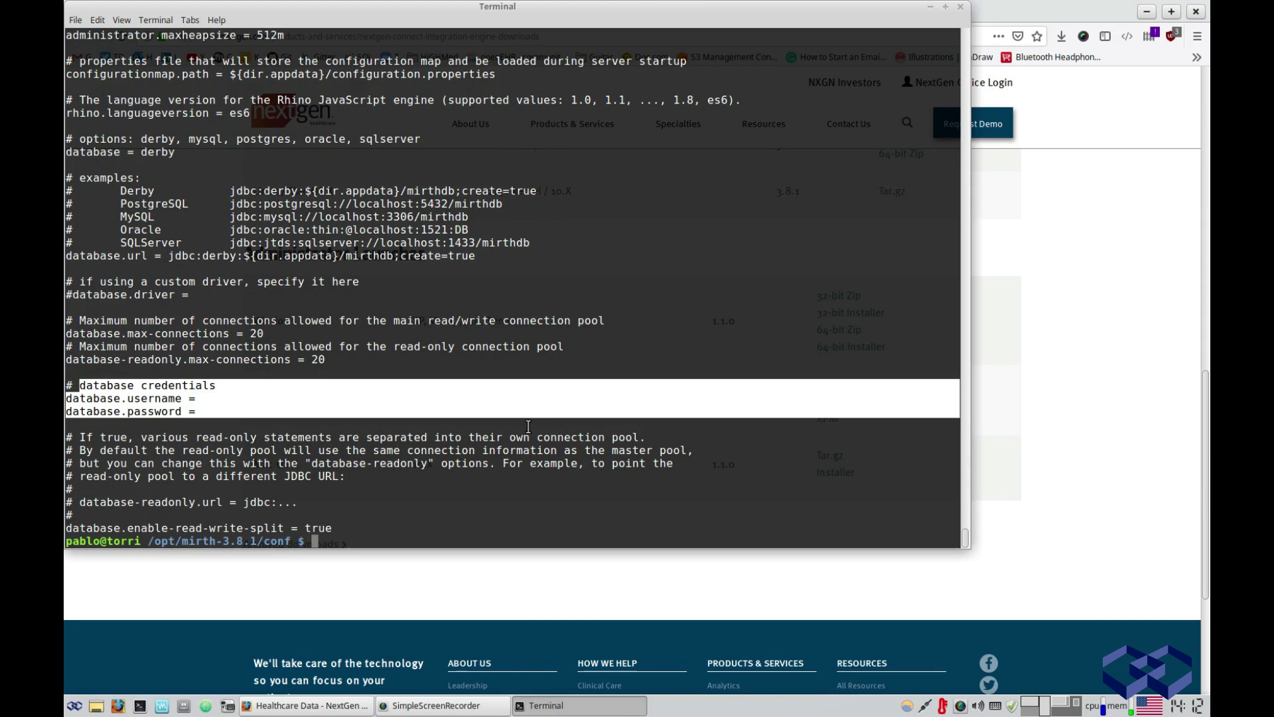
{"action": "type", "text": "cd .."}
Move up to /opt/mirth-3.8.1 and list its files.
{"action": "key", "text": "Return"}
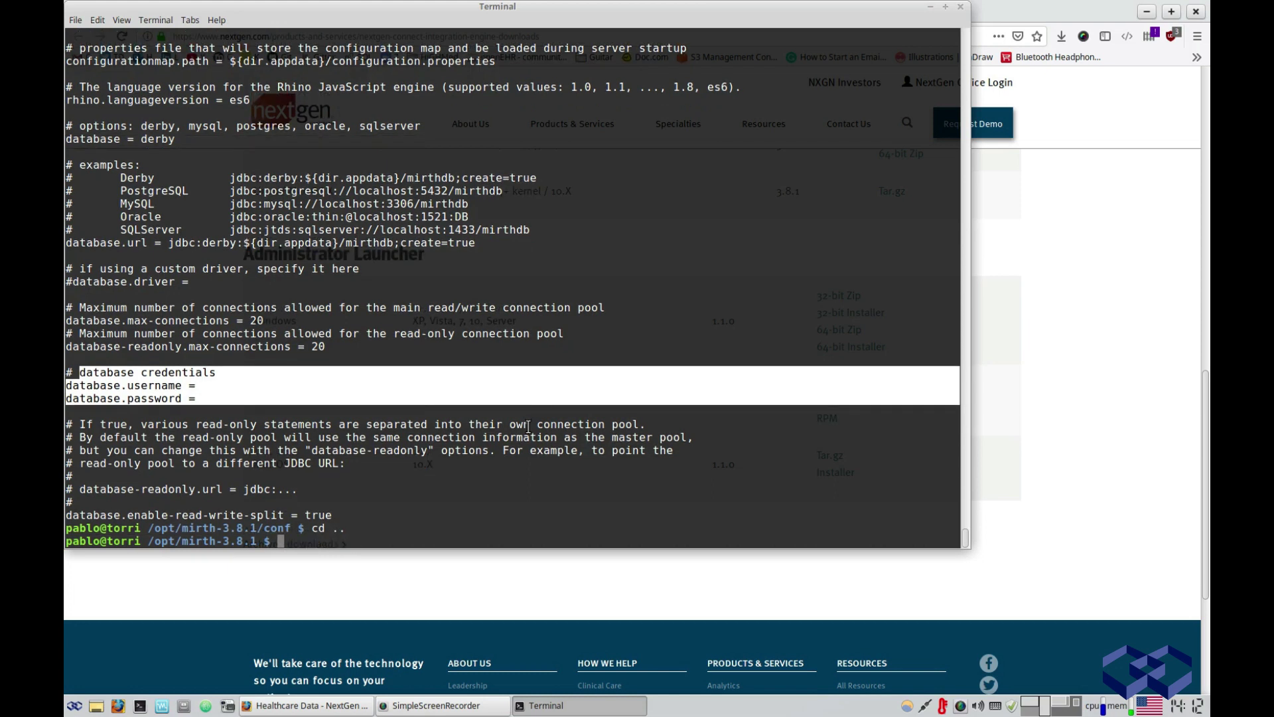
{"action": "type", "text": "ll"}
{"action": "key", "text": "Return"}
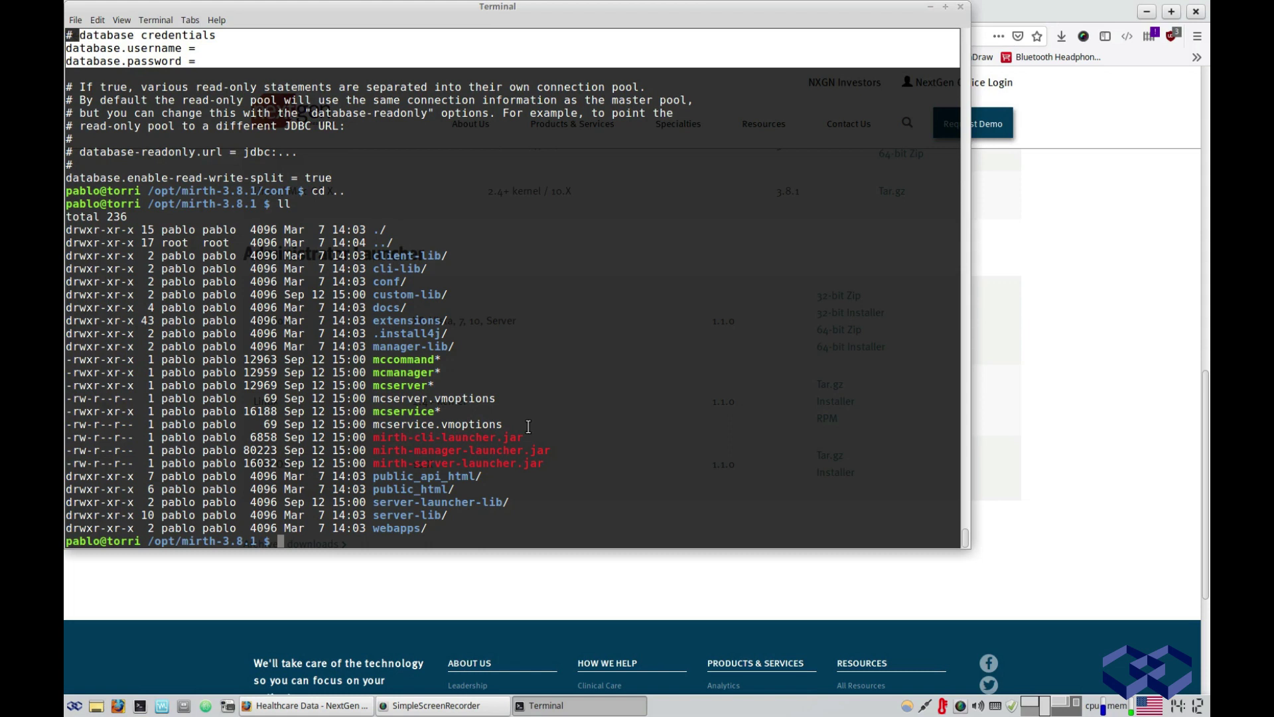
Type ./mcserver at the prompt and highlight mcserver in the listing.
{"action": "type", "text": "./mcserver"}
{"action": "right_click", "coordinate": [528, 425]}
{"action": "left_click", "coordinate": [398, 392]}
{"action": "left_click_drag", "start_coordinate": [374, 385], "coordinate": [435, 386]}
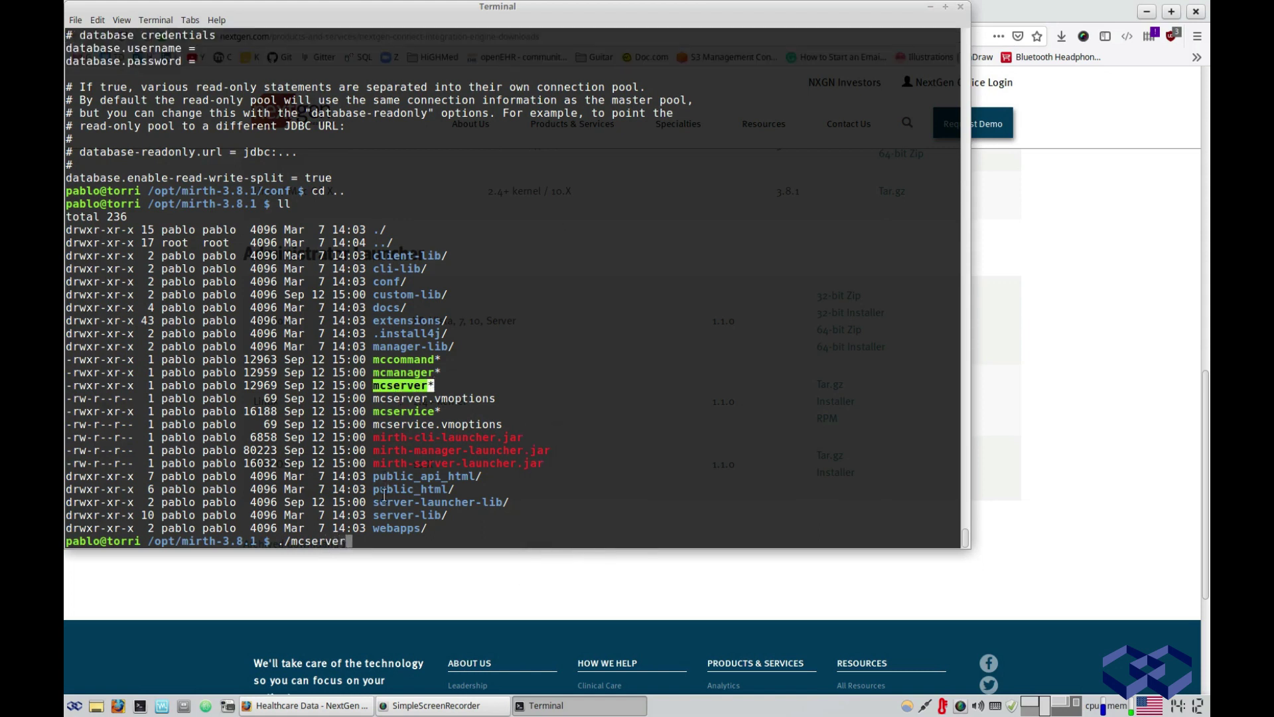
{"action": "left_click", "coordinate": [390, 515]}
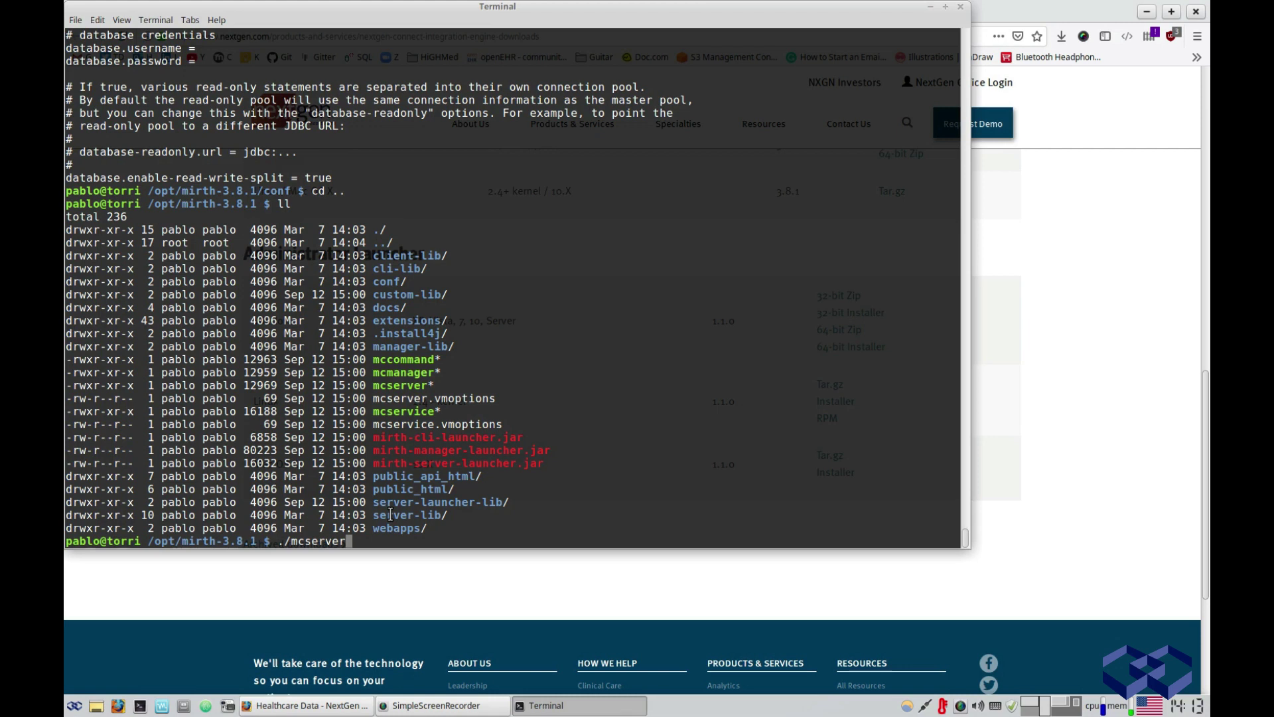
Run ./mcserver to start Mirth Connect 3.8.1 and snap its terminal to the left half.
{"action": "key", "text": "Return"}
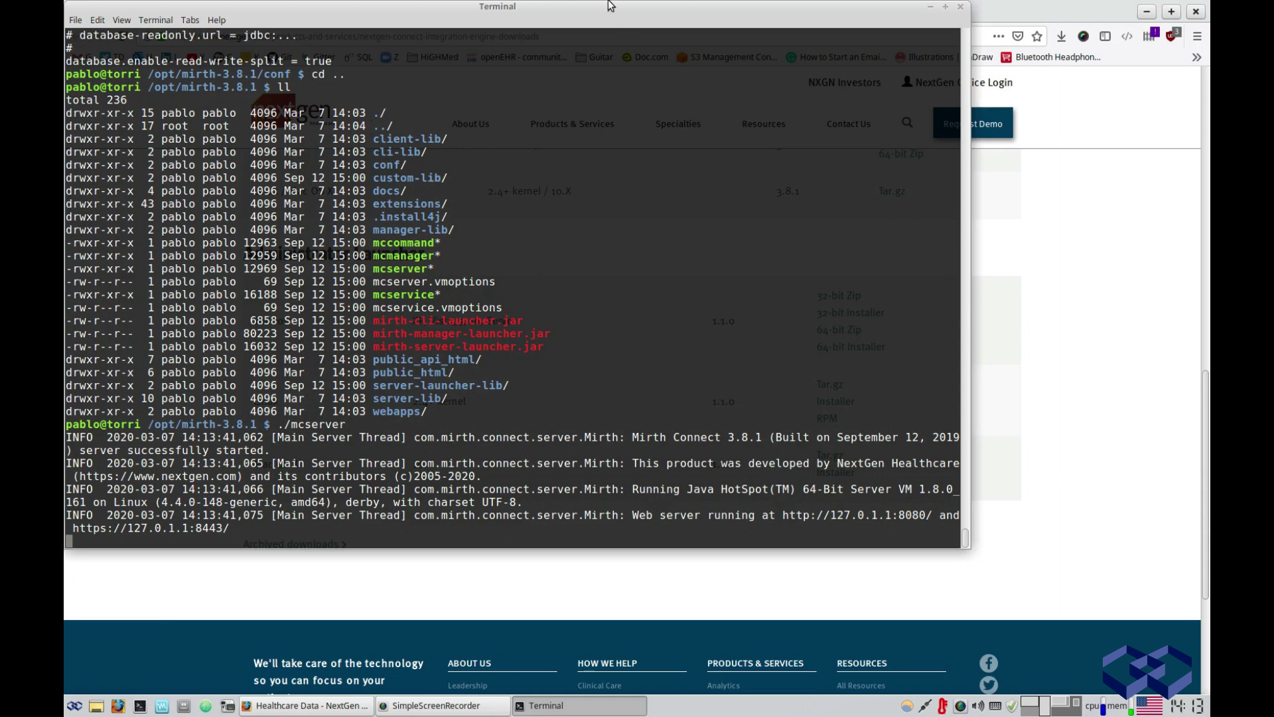
{"action": "left_click_drag", "start_coordinate": [594, 14], "coordinate": [66, 332]}
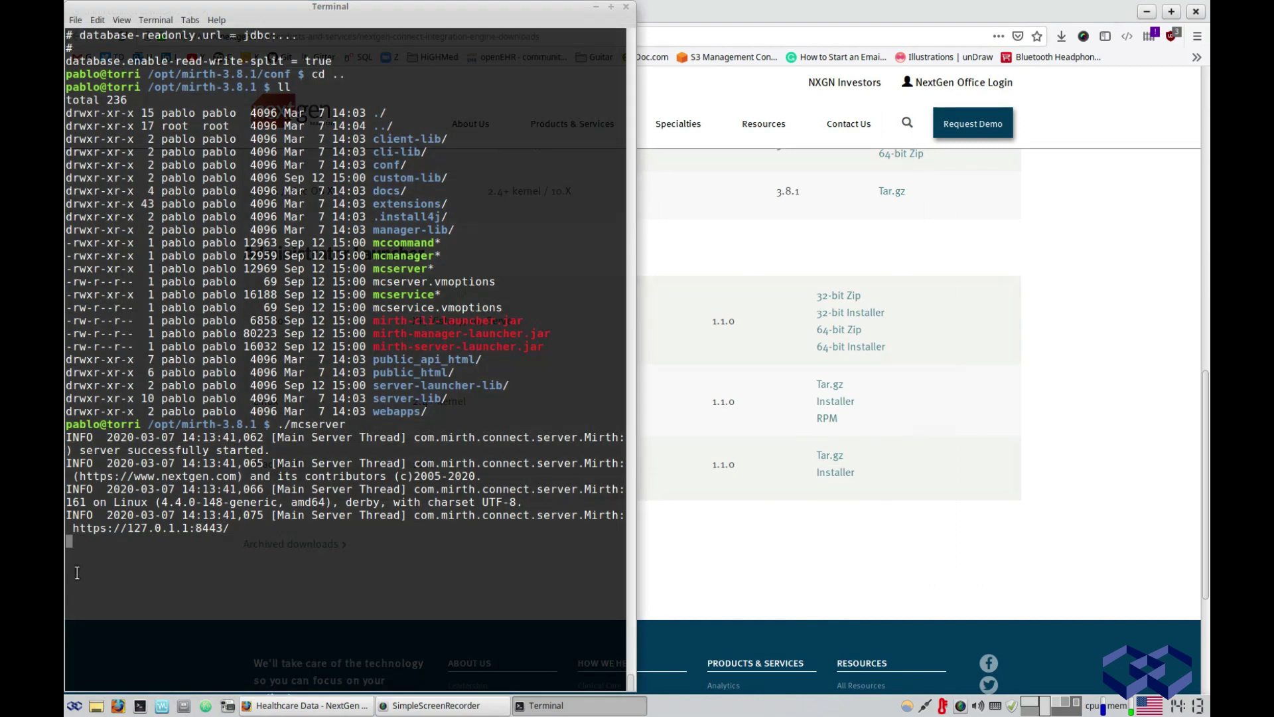
Open a second terminal and change into /opt/mirth-launcher/.
{"action": "left_click_drag", "start_coordinate": [265, 490], "coordinate": [343, 505]}
{"action": "left_click", "coordinate": [345, 531]}
{"action": "left_click", "coordinate": [141, 706]}
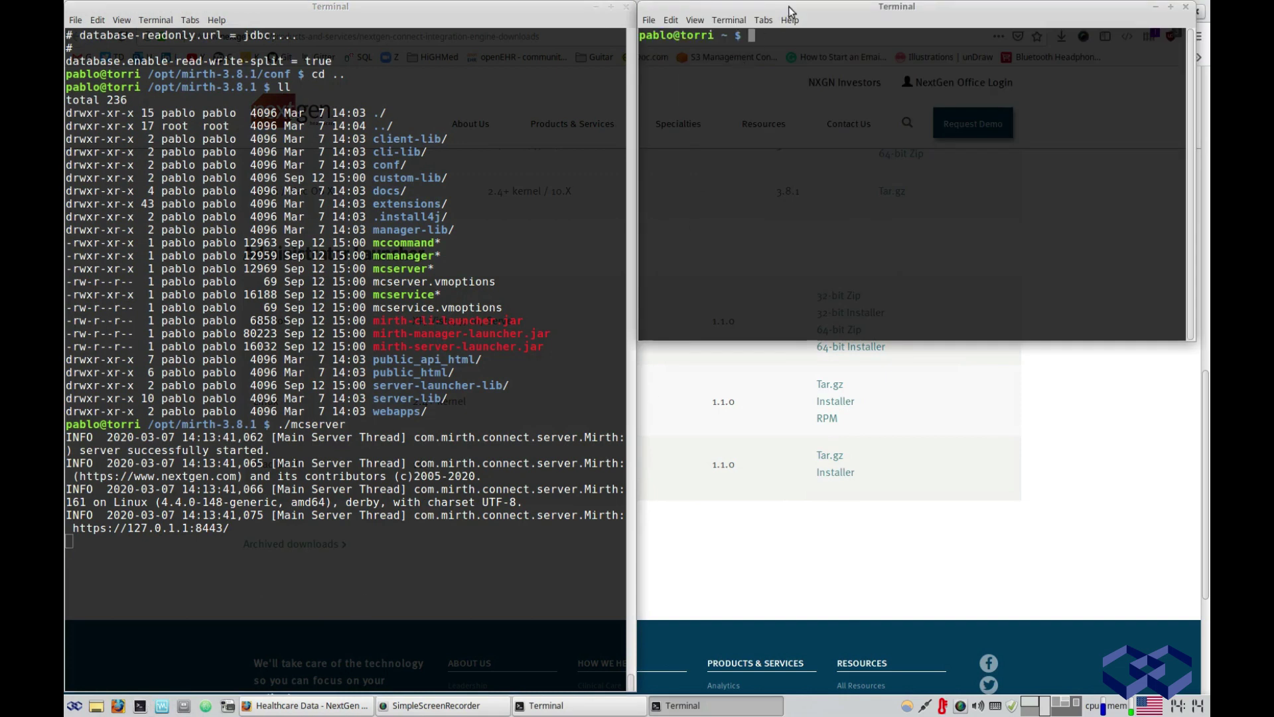
{"action": "type", "text": "cd /"}
{"action": "type", "text": "opt/mirth-launcher/"}
{"action": "key", "text": "Return"}
Run ./launcher to start the Mirth Connect Administrator Launcher.
{"action": "type", "text": "./la"}
{"action": "key", "text": "Tab"}
{"action": "key", "text": "Return"}
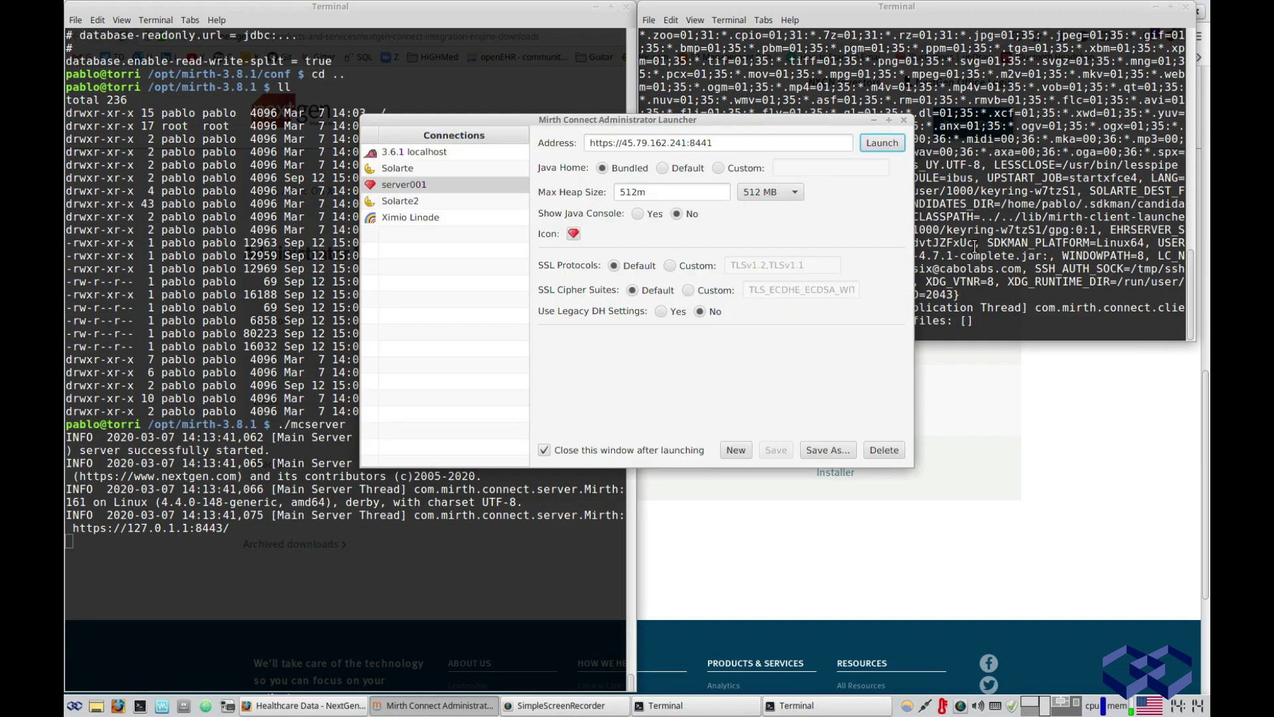
{"action": "left_click_drag", "start_coordinate": [680, 121], "coordinate": [965, 172]}
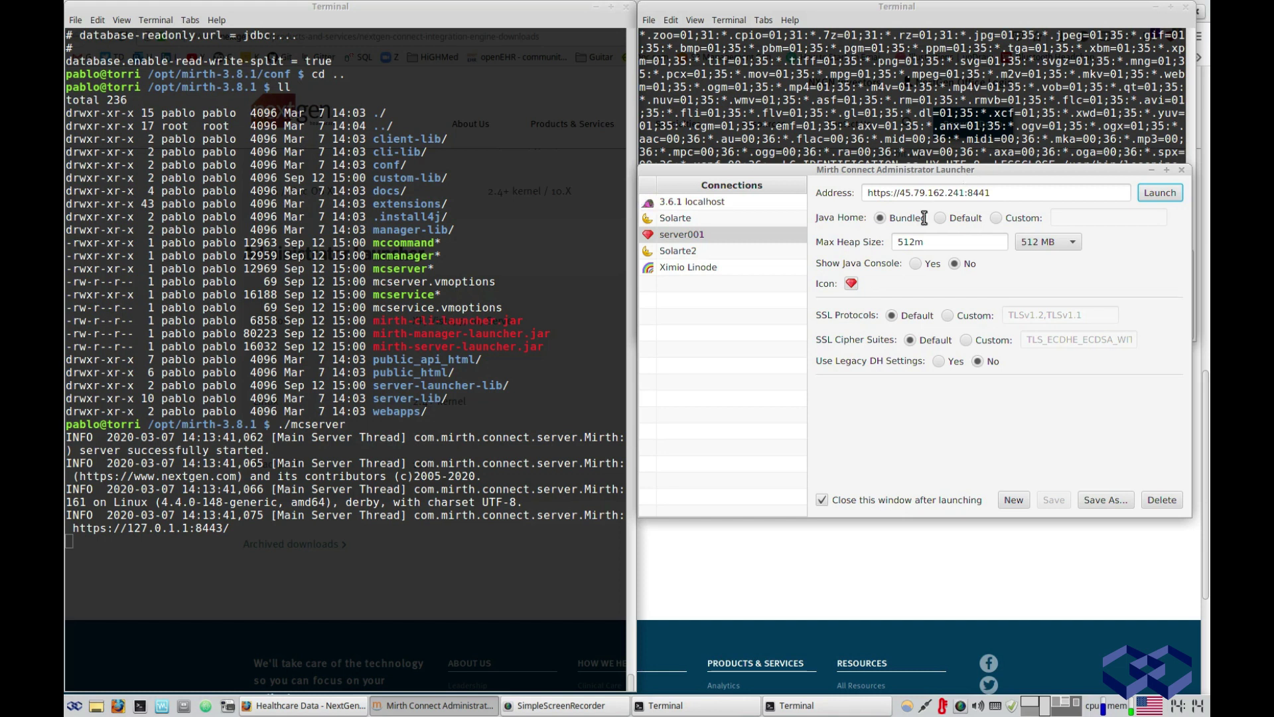
{"action": "left_click", "coordinate": [702, 206]}
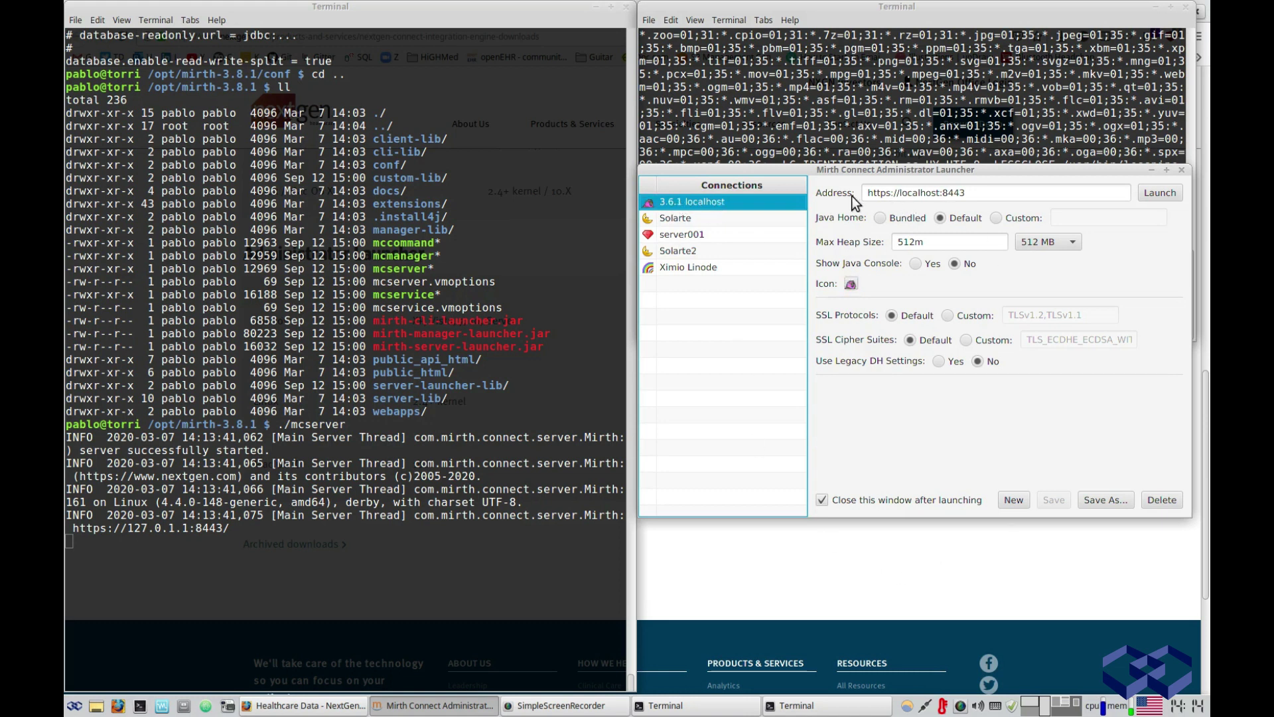
{"action": "left_click_drag", "start_coordinate": [870, 192], "coordinate": [978, 192]}
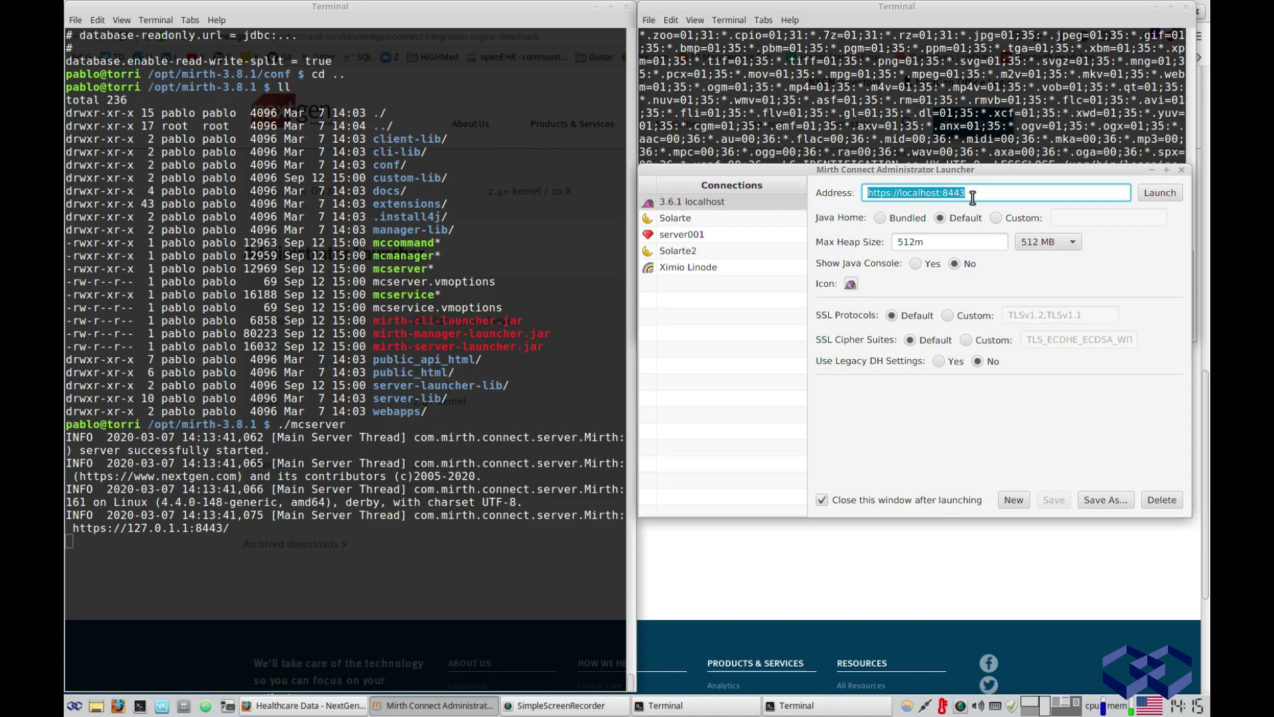
{"action": "left_click", "coordinate": [970, 193]}
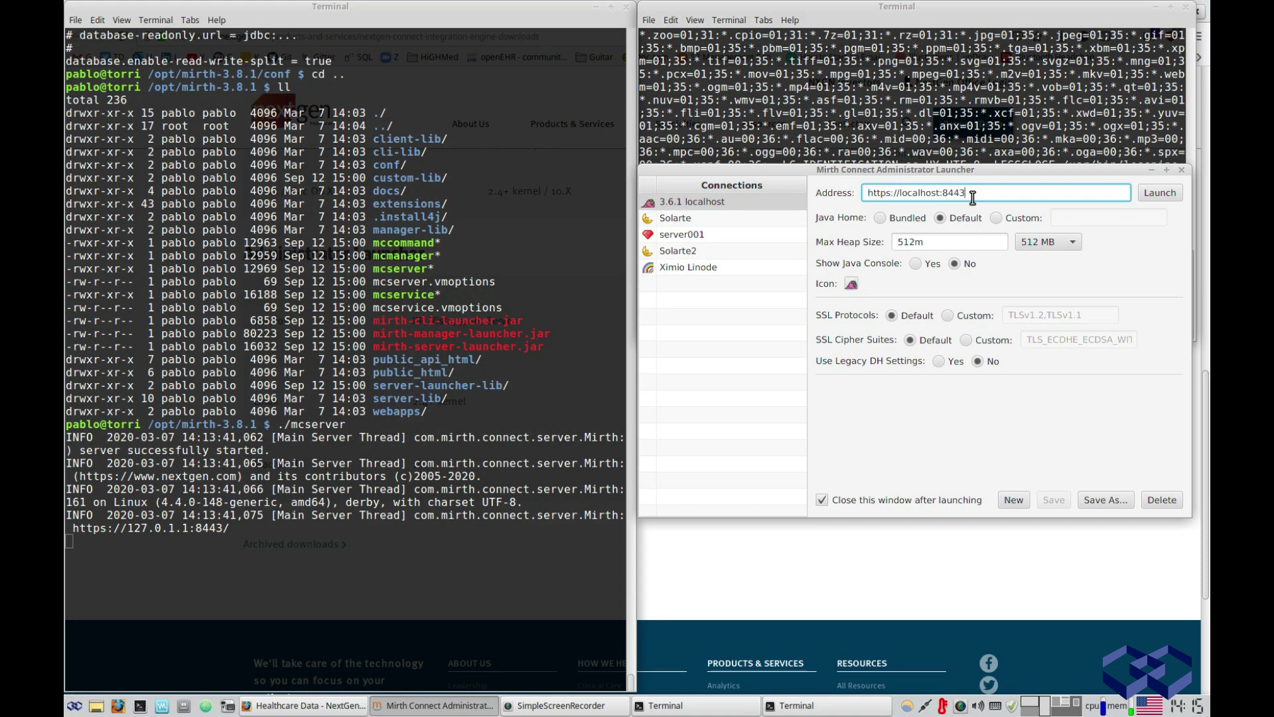
{"action": "left_click_drag", "start_coordinate": [943, 193], "coordinate": [994, 198]}
{"action": "left_click", "coordinate": [1159, 189]}
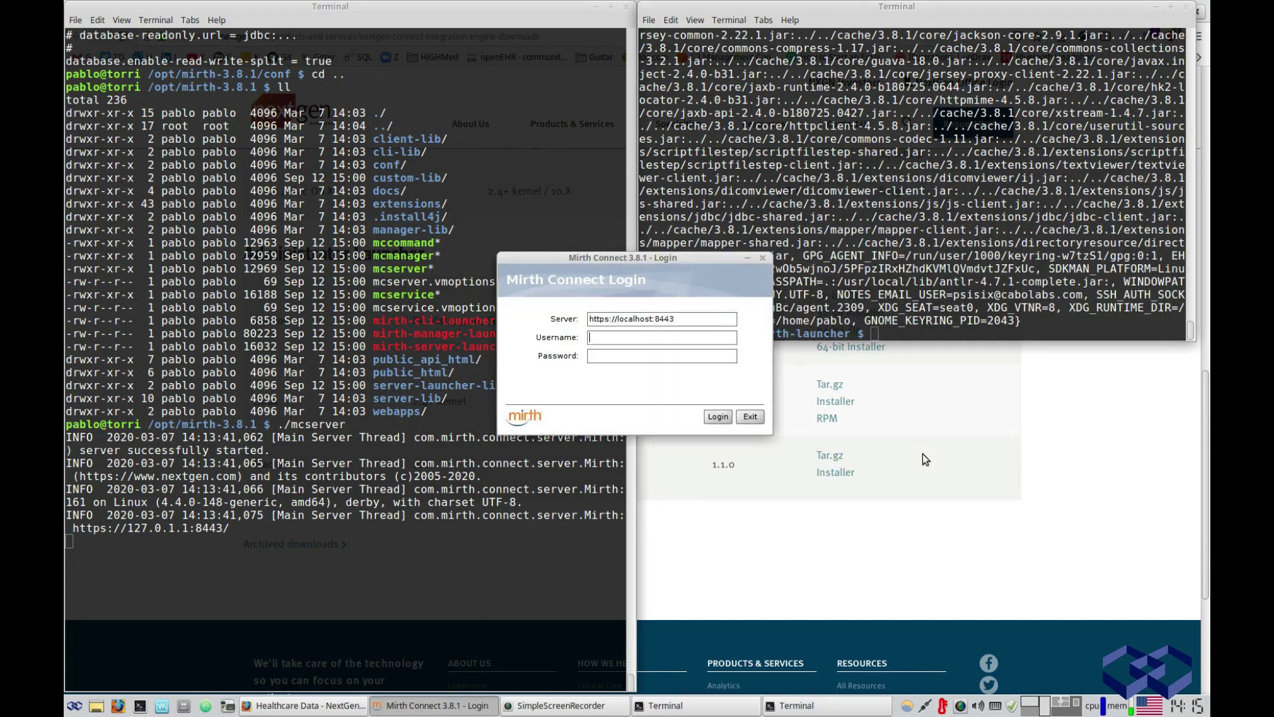
{"action": "left_click_drag", "start_coordinate": [644, 264], "coordinate": [841, 377]}
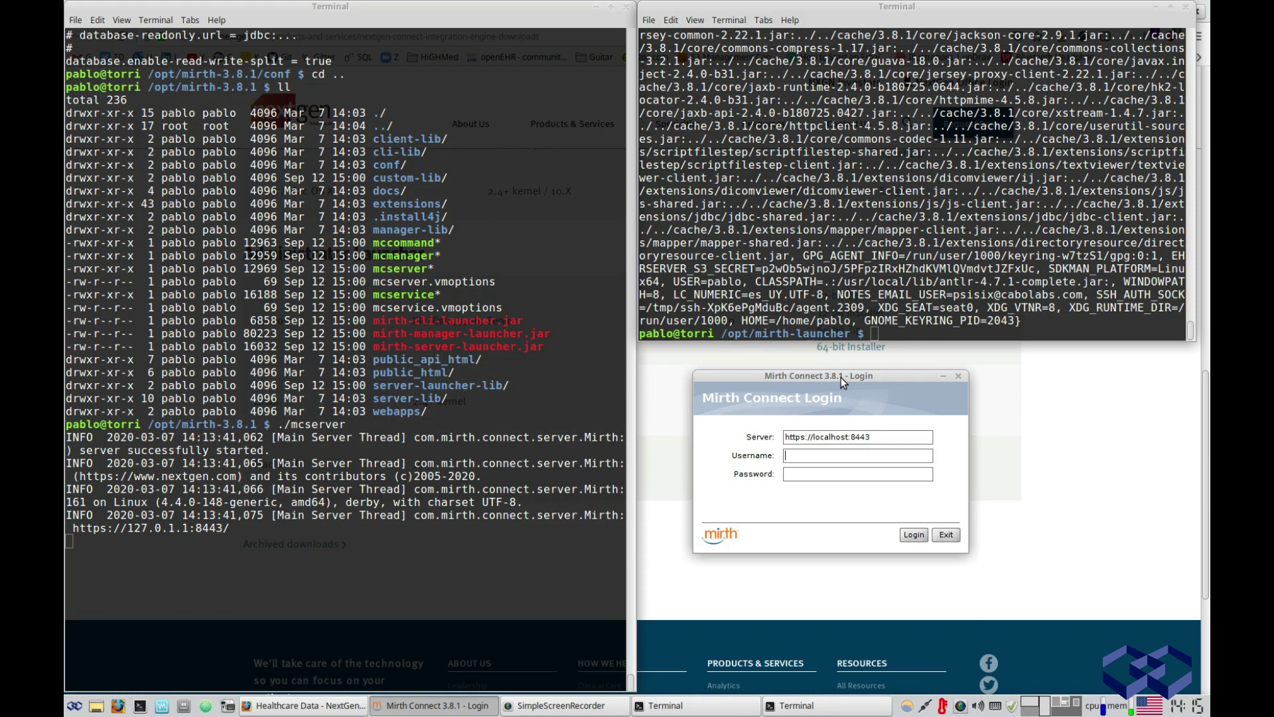
{"action": "left_click_drag", "start_coordinate": [842, 377], "coordinate": [916, 406]}
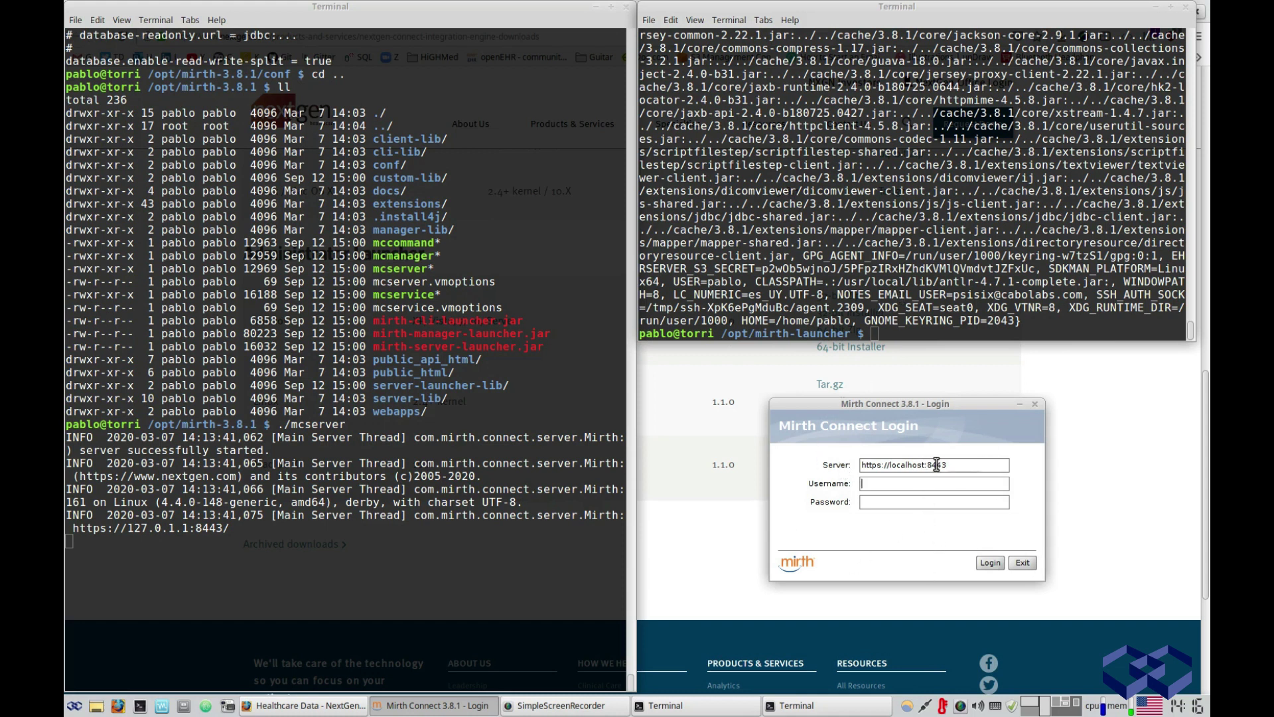
{"action": "left_click_drag", "start_coordinate": [953, 464], "coordinate": [852, 460]}
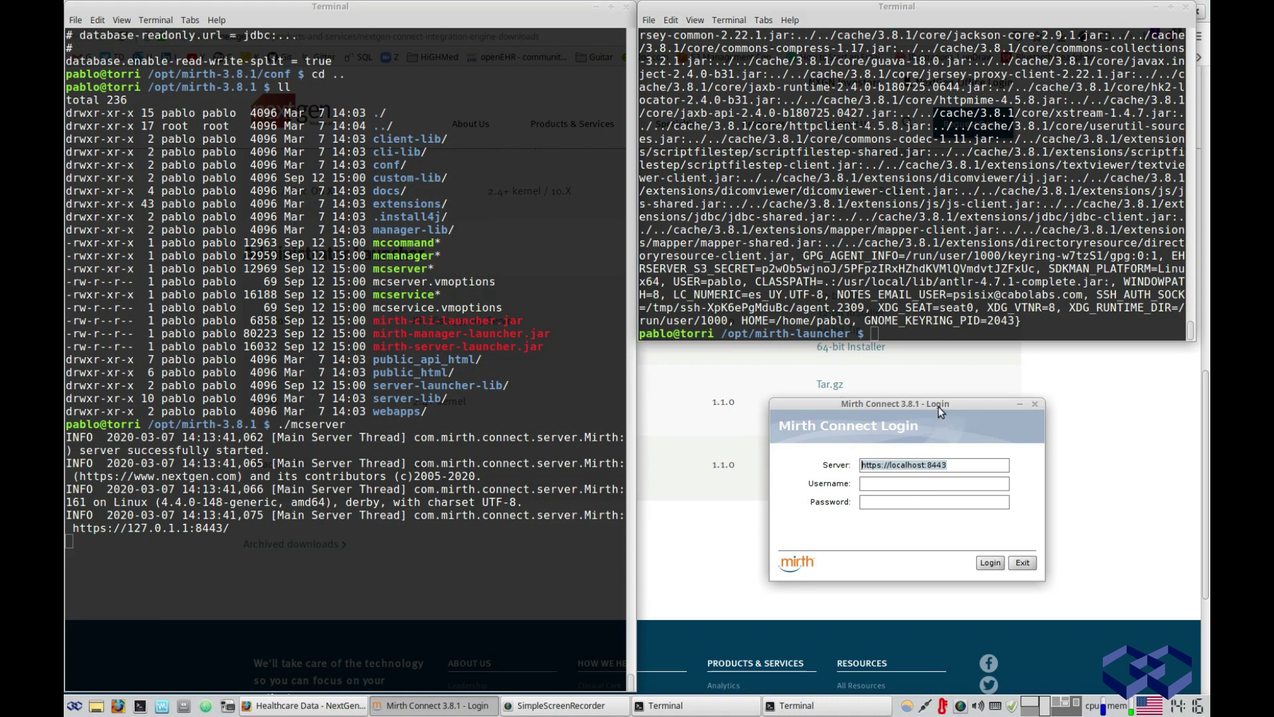
{"action": "left_click_drag", "start_coordinate": [938, 407], "coordinate": [943, 449]}
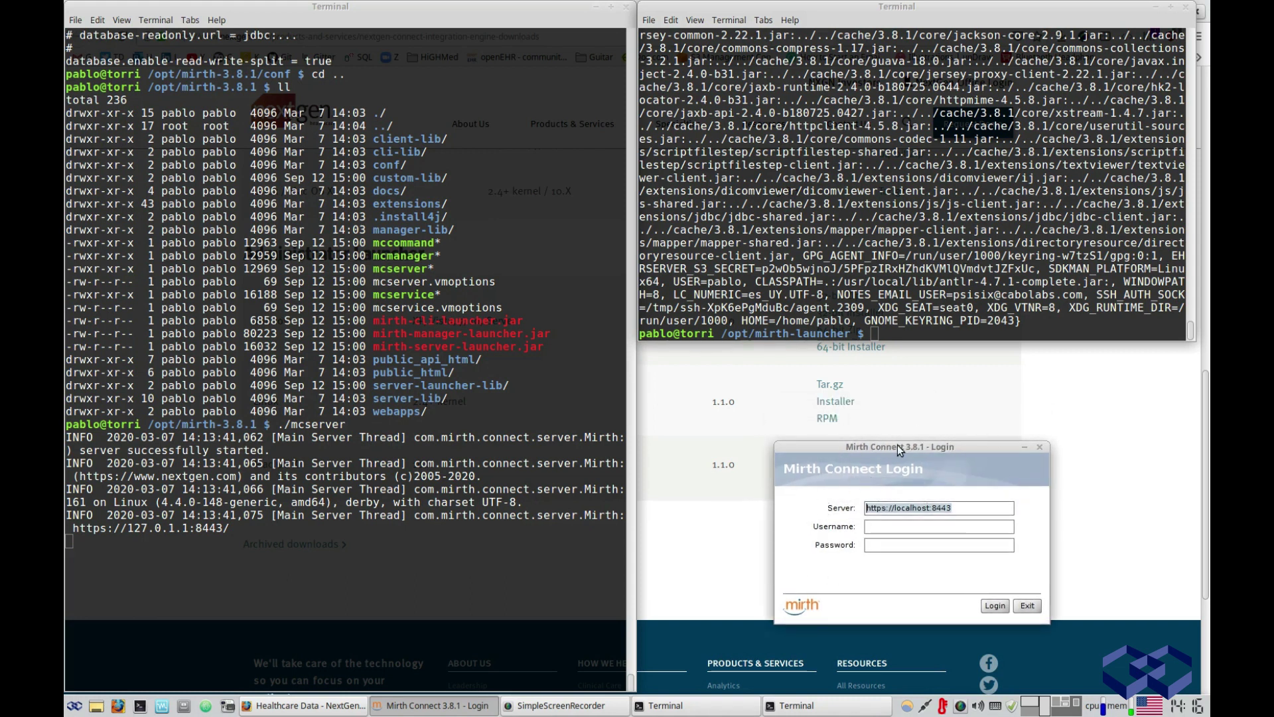
{"action": "left_click_drag", "start_coordinate": [893, 449], "coordinate": [893, 374]}
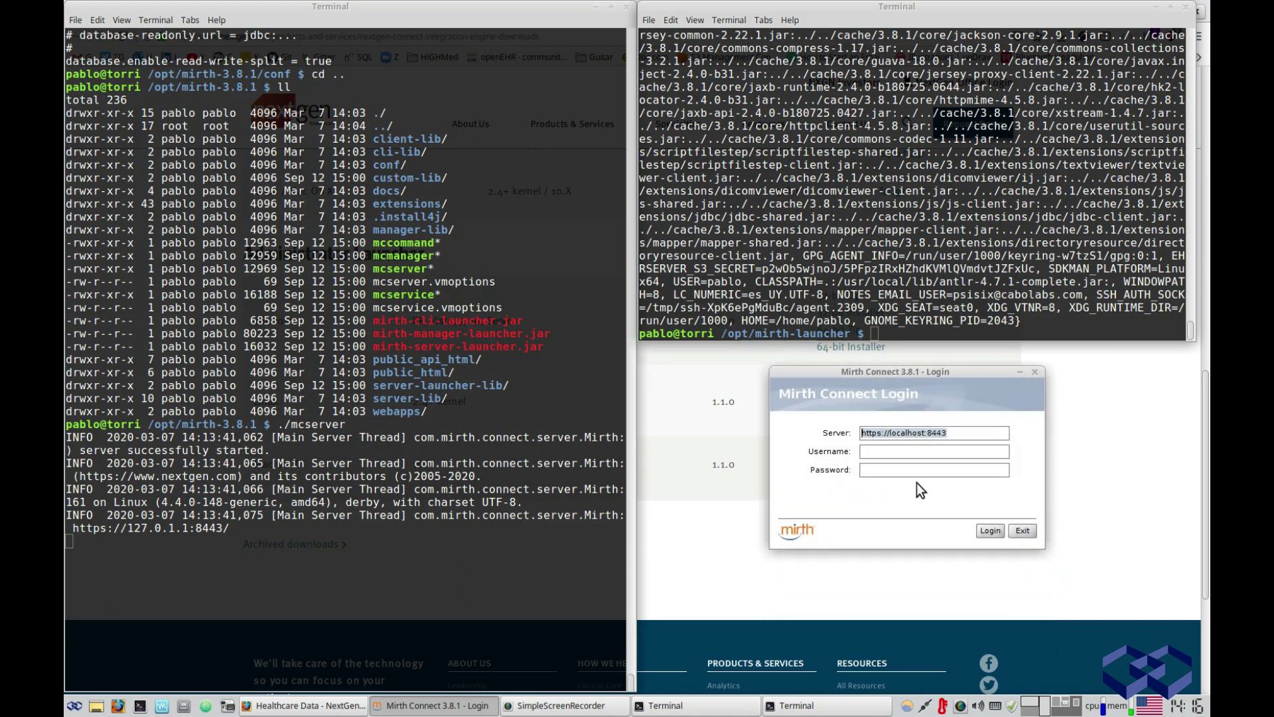
{"action": "left_click", "coordinate": [949, 433]}
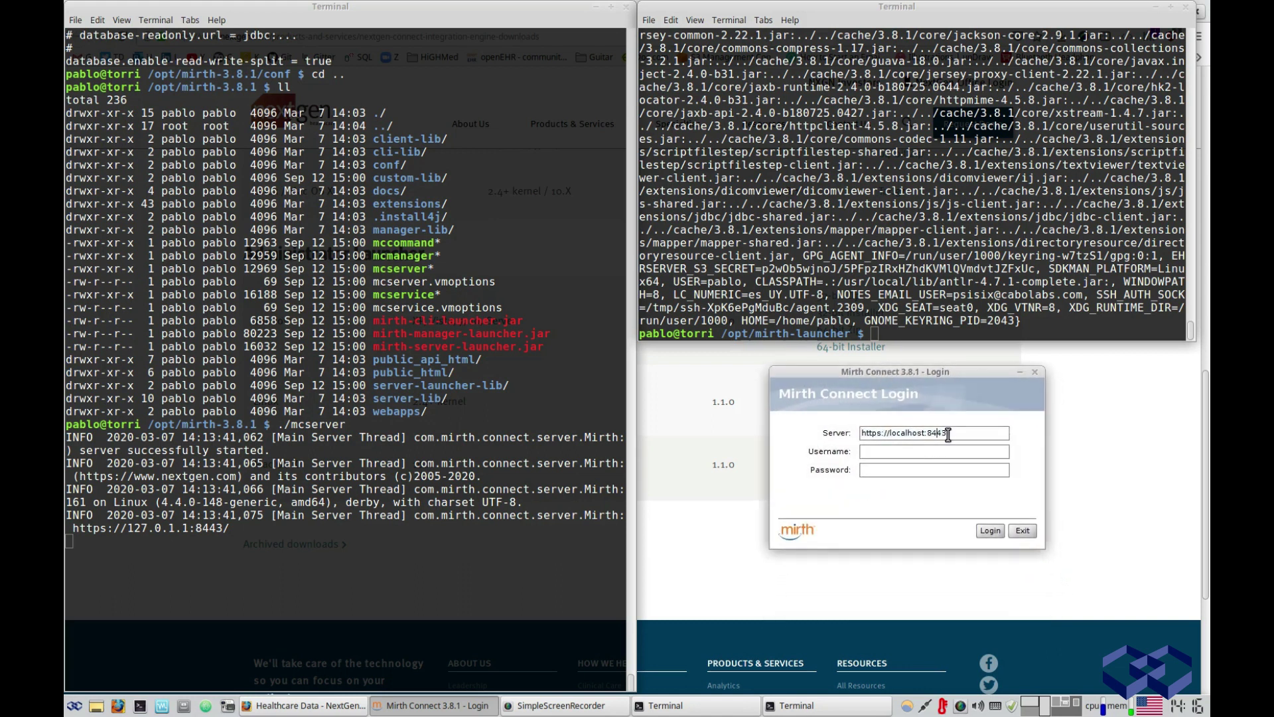
Log in with the admin username and the default administrator password.
{"action": "triple_click", "coordinate": [930, 432]}
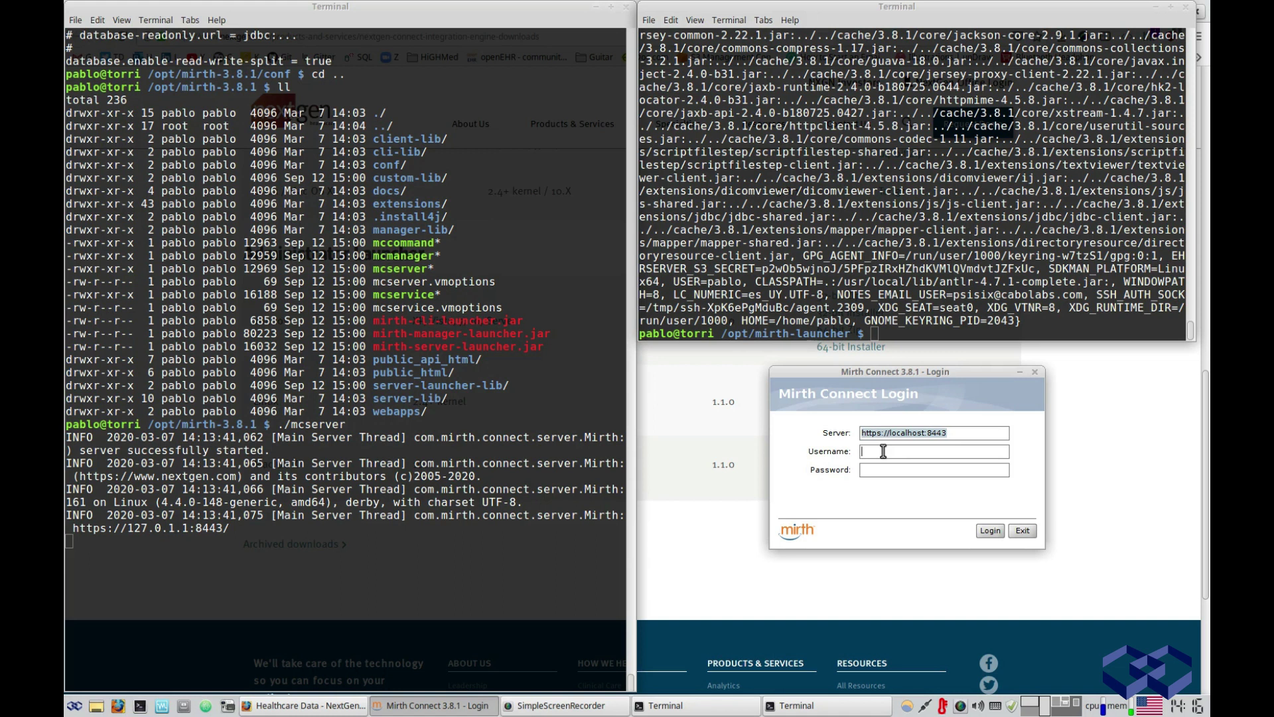
{"action": "type", "text": "adminadmin"}
{"action": "key", "text": "Return"}
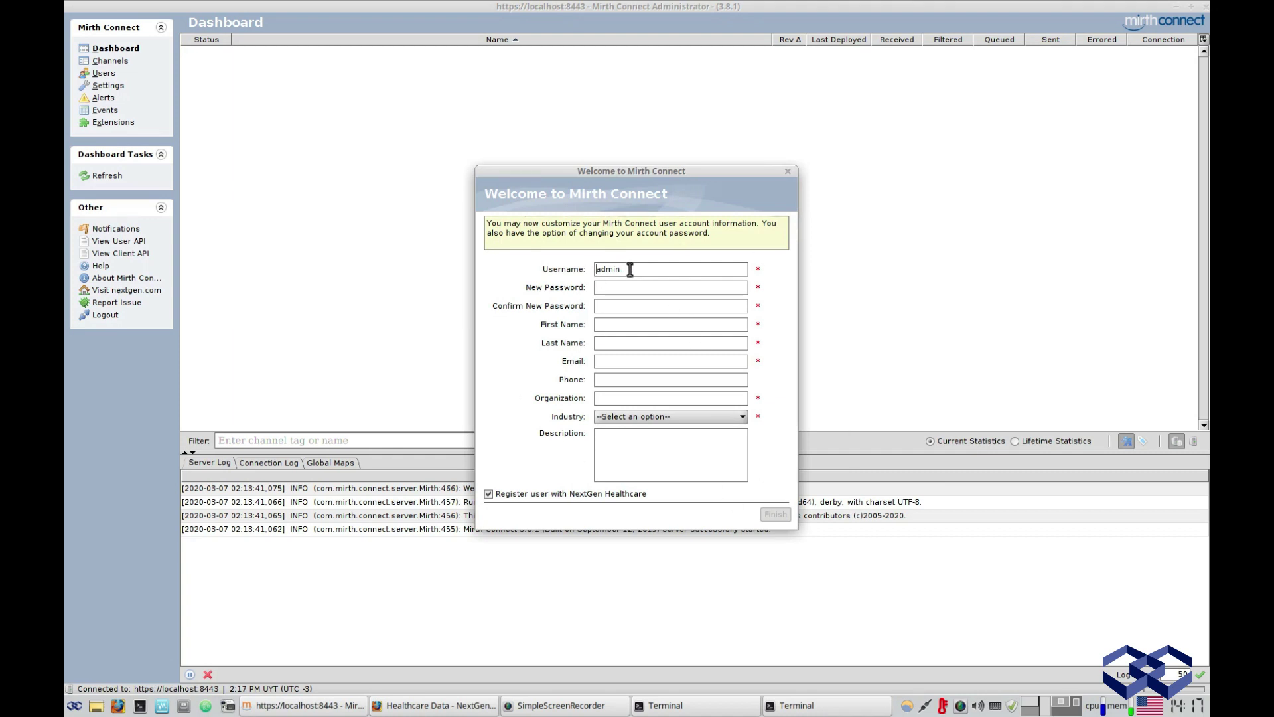
In the Welcome dialog, enter a new admin password, uncheck 'Register user with NextGen Healthcare', and finish.
{"action": "left_click_drag", "start_coordinate": [647, 271], "coordinate": [553, 271]}
{"action": "left_click", "coordinate": [610, 288]}
{"action": "left_click", "coordinate": [503, 495]}
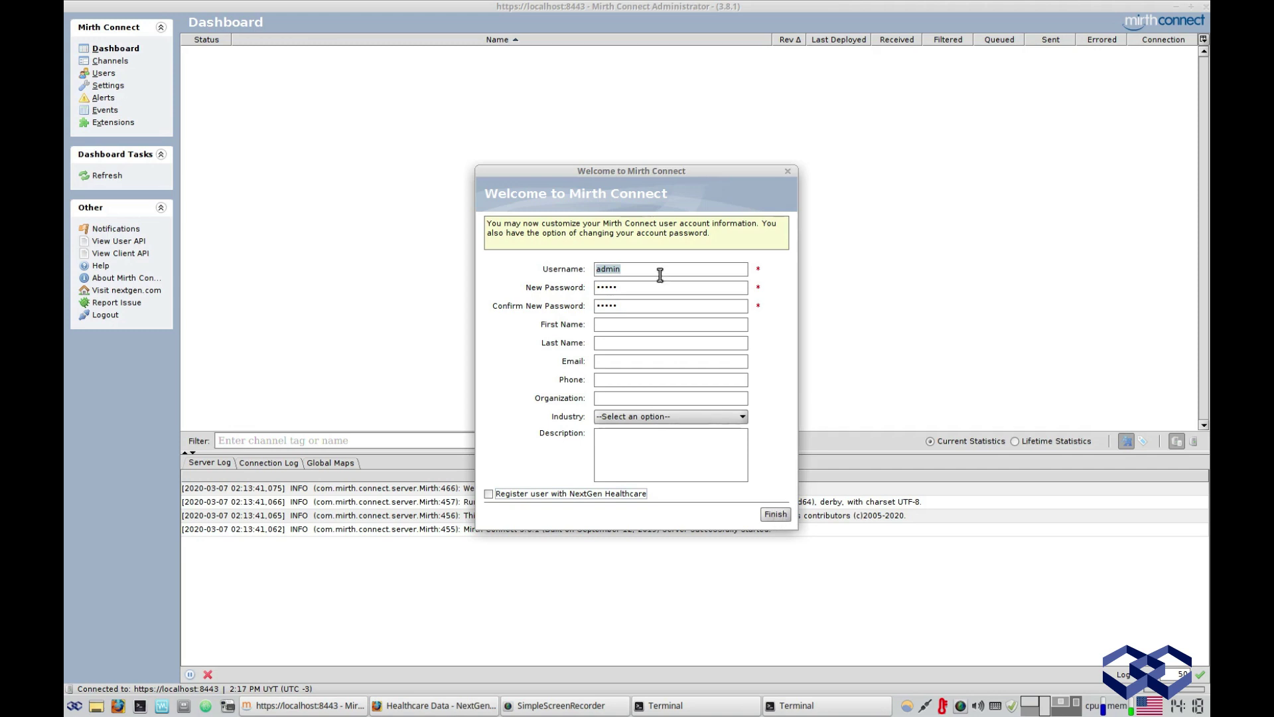
{"action": "left_click", "coordinate": [777, 516]}
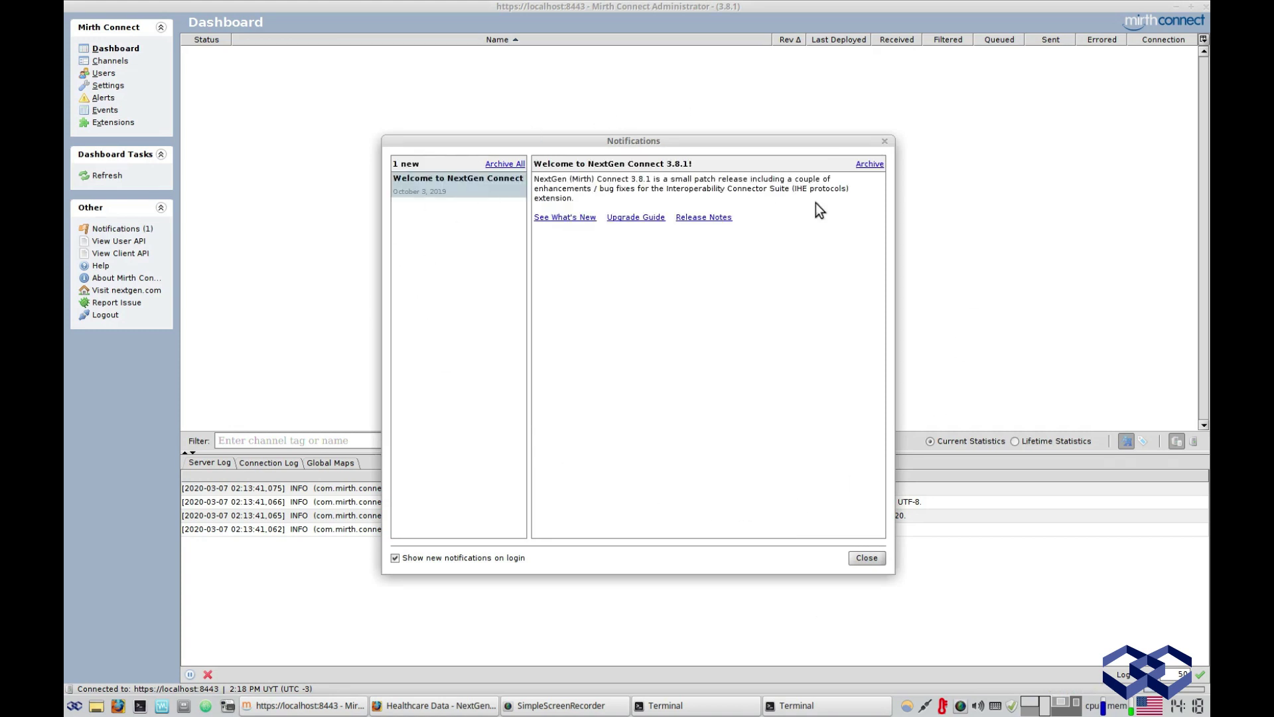
Turn off 'Show new notifications on login' and close the Notifications window.
{"action": "left_click", "coordinate": [394, 558]}
{"action": "left_click", "coordinate": [866, 558]}
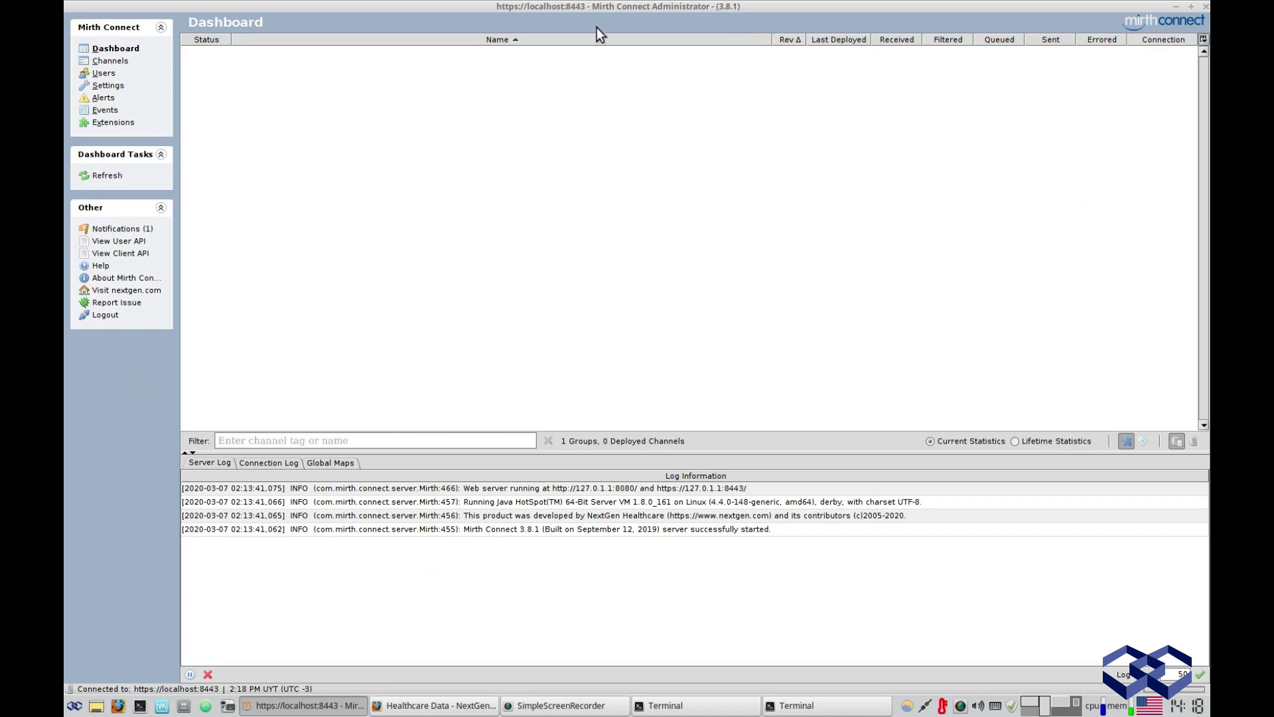
{"action": "left_click_drag", "start_coordinate": [606, 8], "coordinate": [1065, 119]}
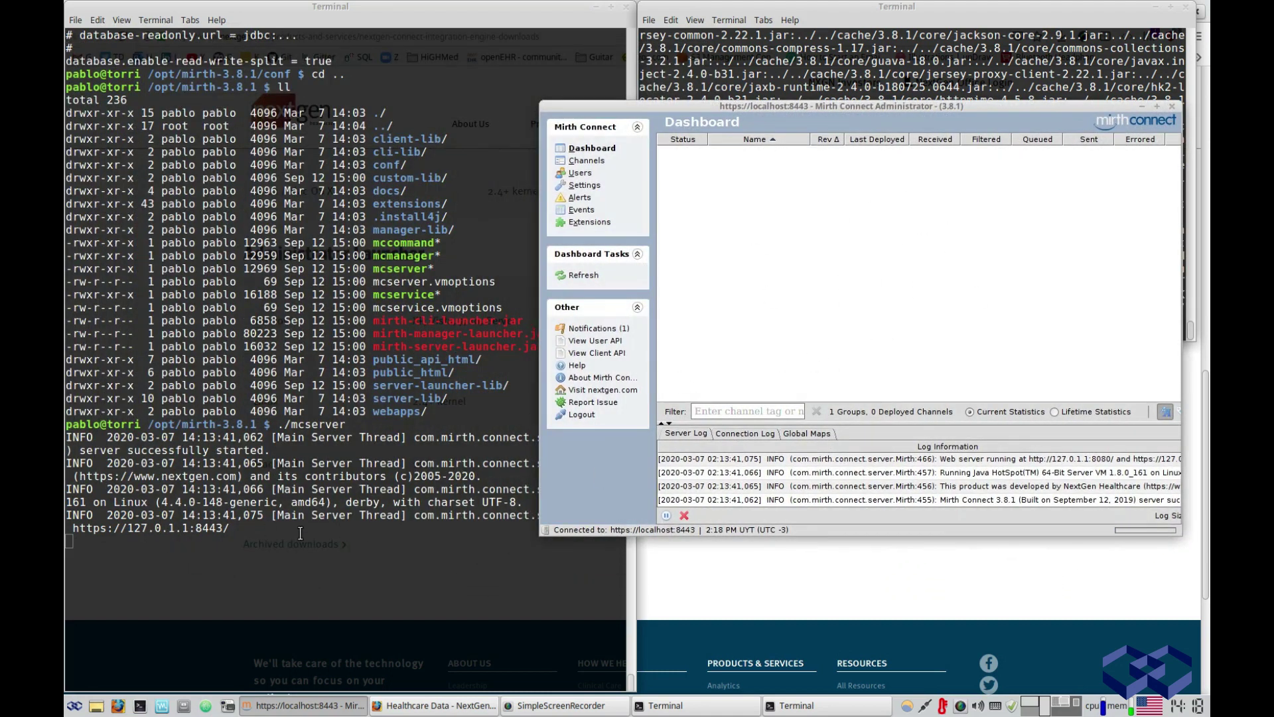
{"action": "left_click_drag", "start_coordinate": [954, 536], "coordinate": [942, 630]}
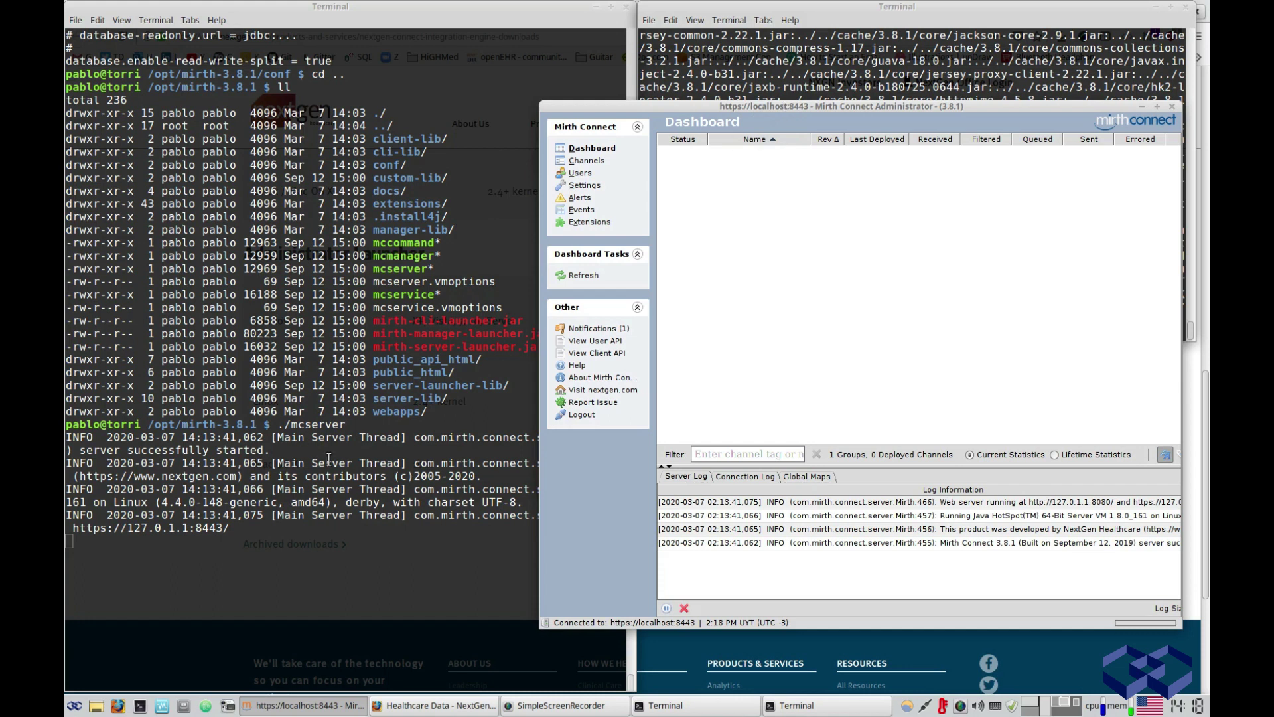
{"action": "left_click_drag", "start_coordinate": [271, 424], "coordinate": [237, 372]}
{"action": "left_click", "coordinate": [883, 282]}
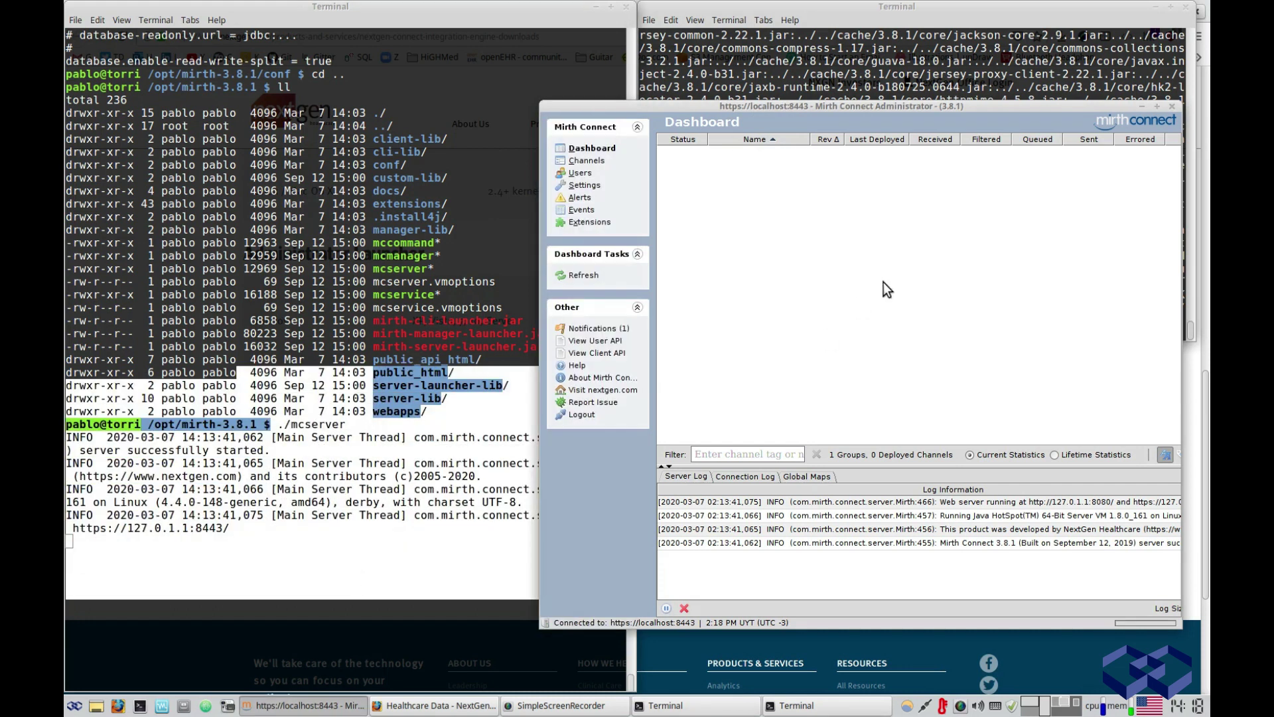
{"action": "double_click", "coordinate": [839, 109]}
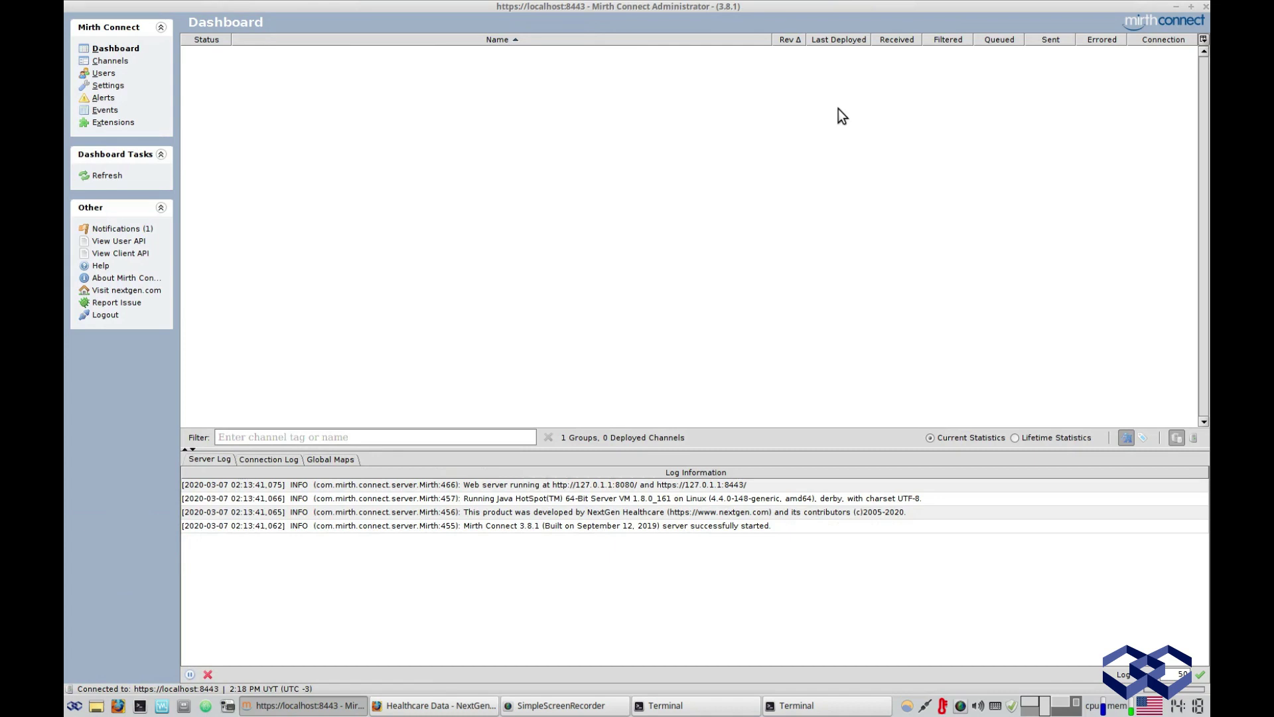